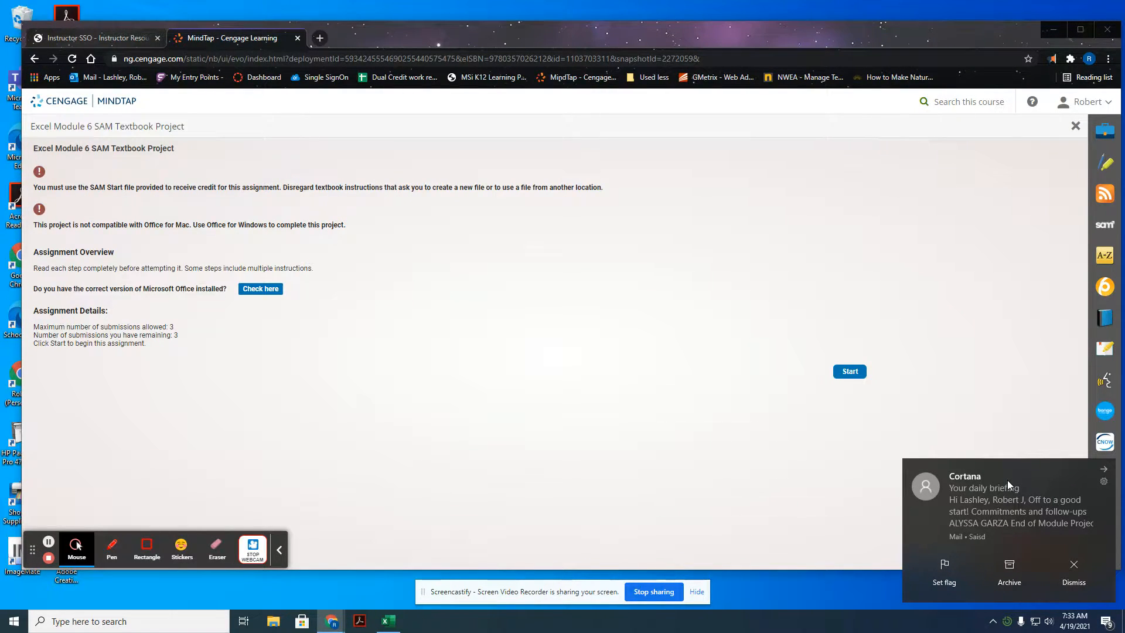
Step: Open the Excel Module 6 SAM Textbook Project's start-file page and switch to the open start workbook in Excel
{"action": "left_click", "coordinate": [1071, 561]}
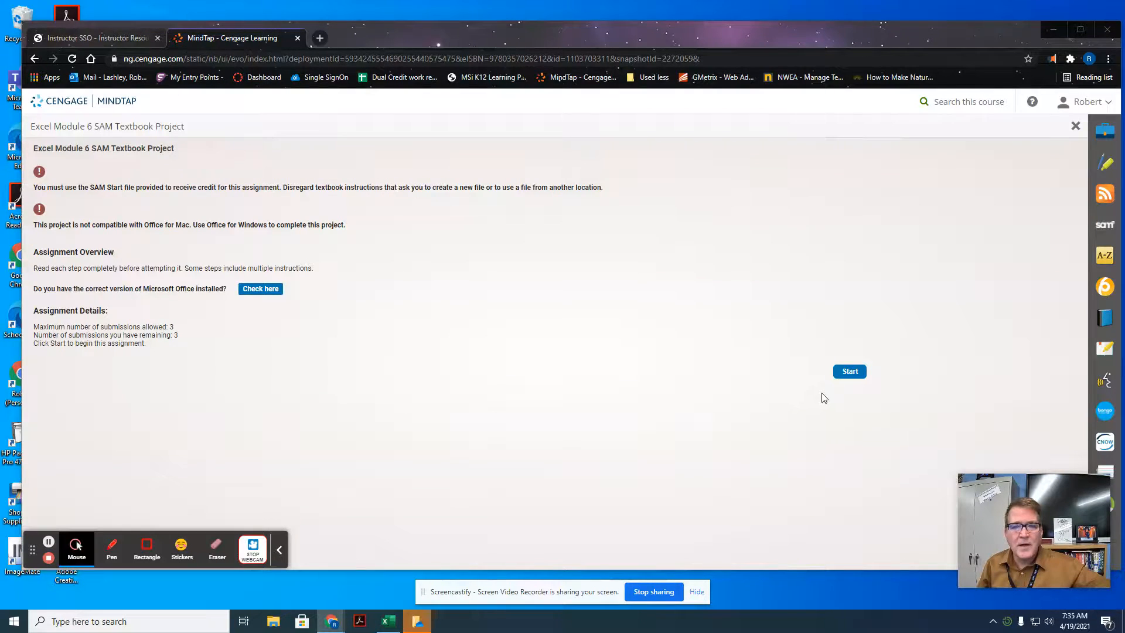
{"action": "left_click", "coordinate": [850, 372]}
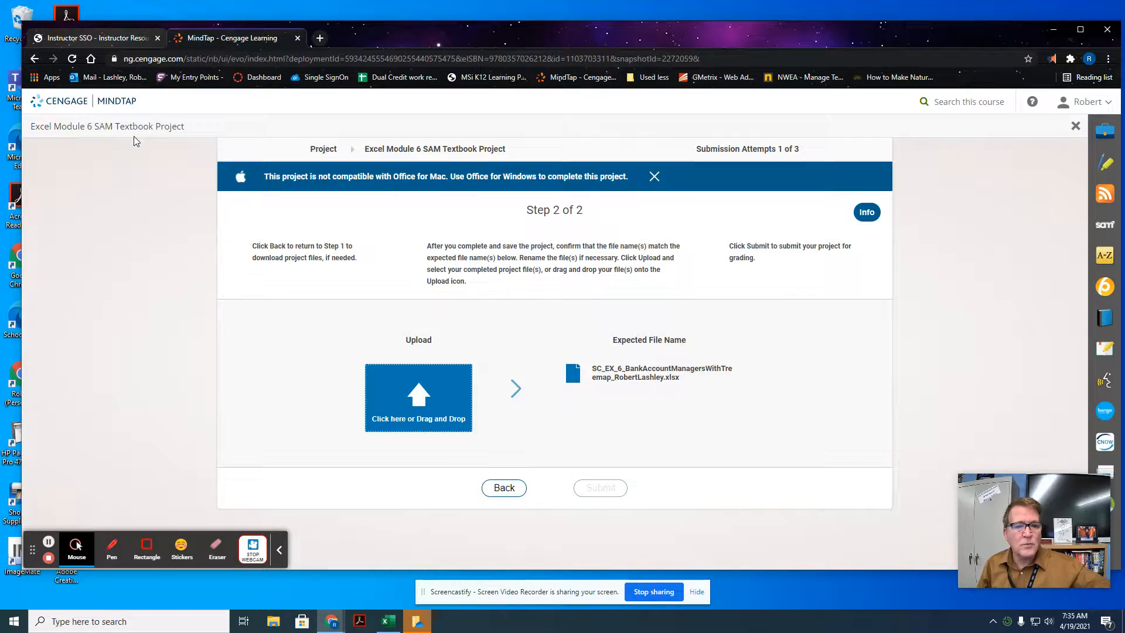
{"action": "left_click", "coordinate": [496, 488]}
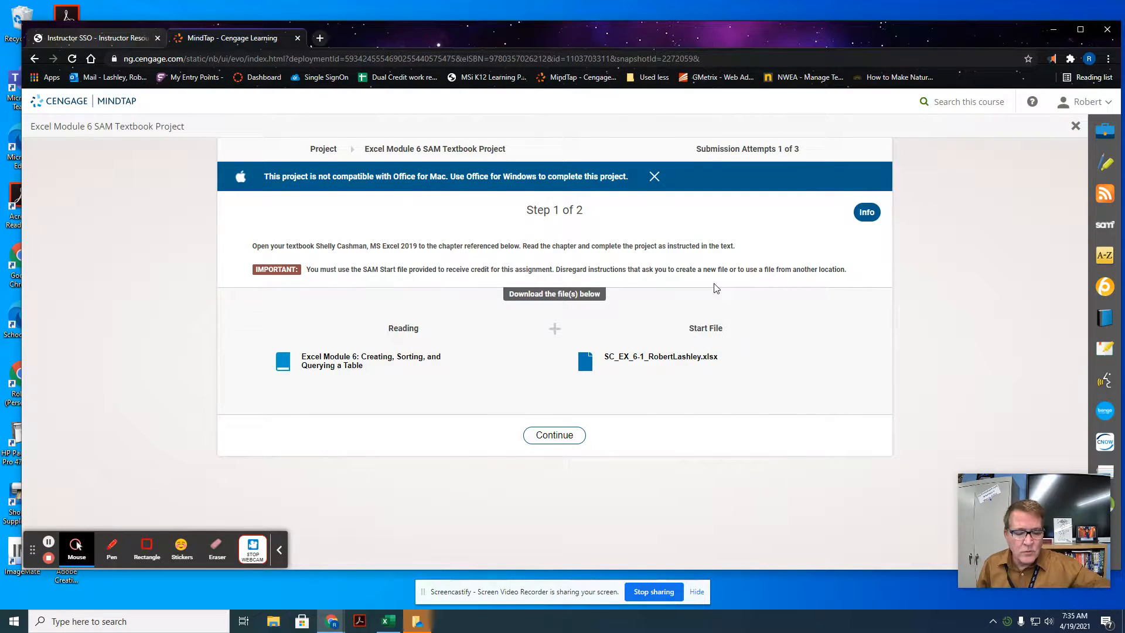
{"action": "left_click", "coordinate": [381, 626]}
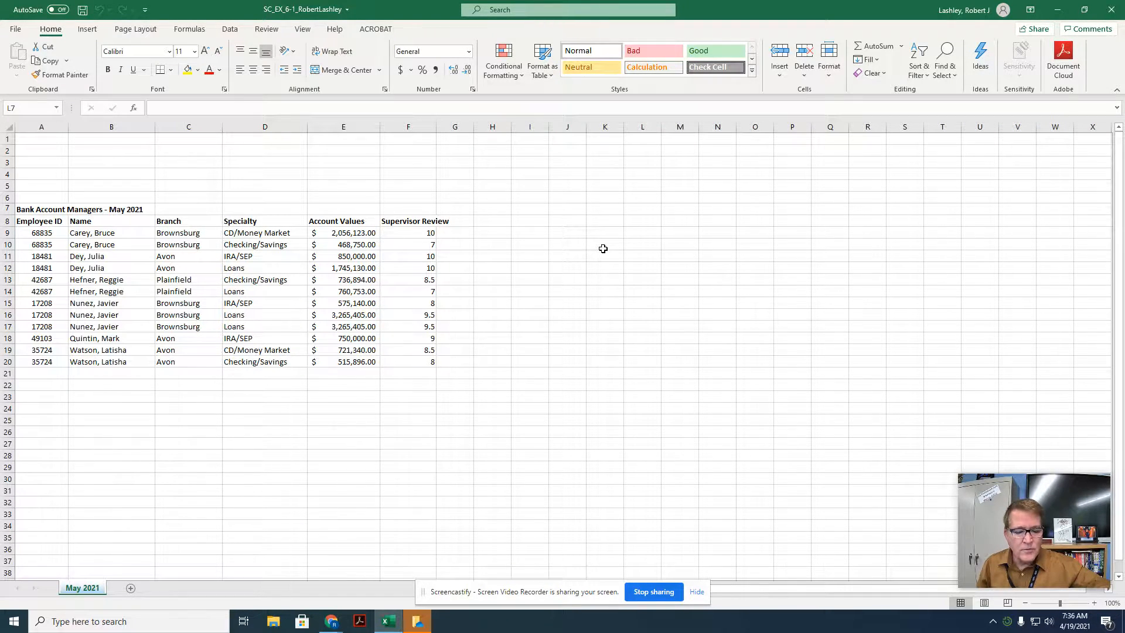
Step: Save the workbook as an Excel Workbook in Documents, inserting 'BankAccount Managers_' after 'SC_EX_6-1_' in the file name
{"action": "left_click", "coordinate": [17, 30]}
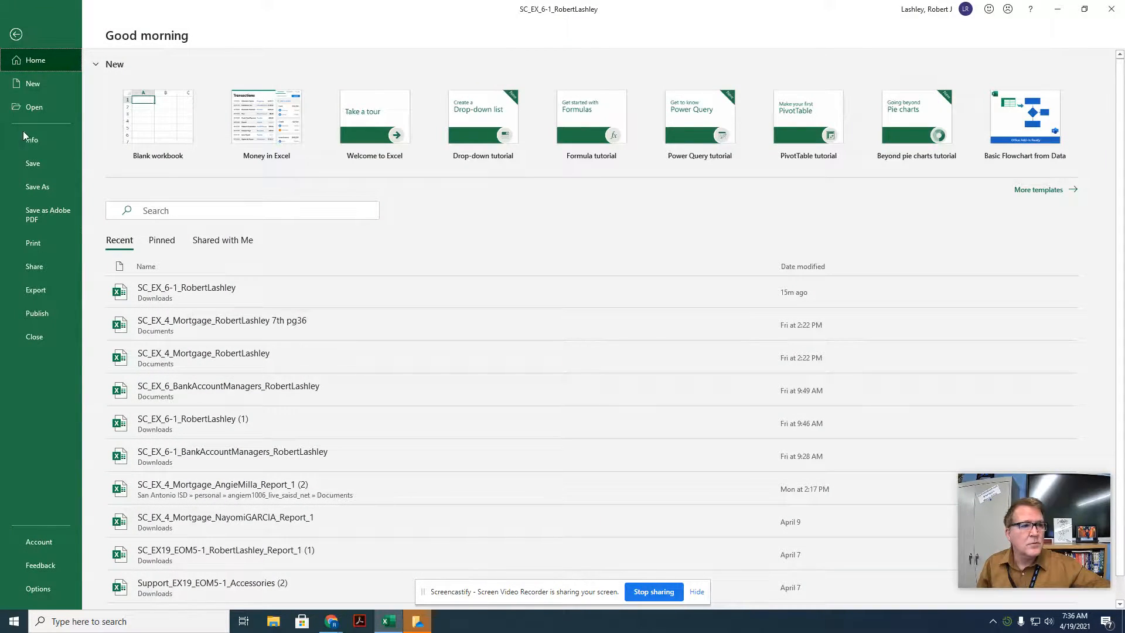
{"action": "left_click", "coordinate": [37, 187]}
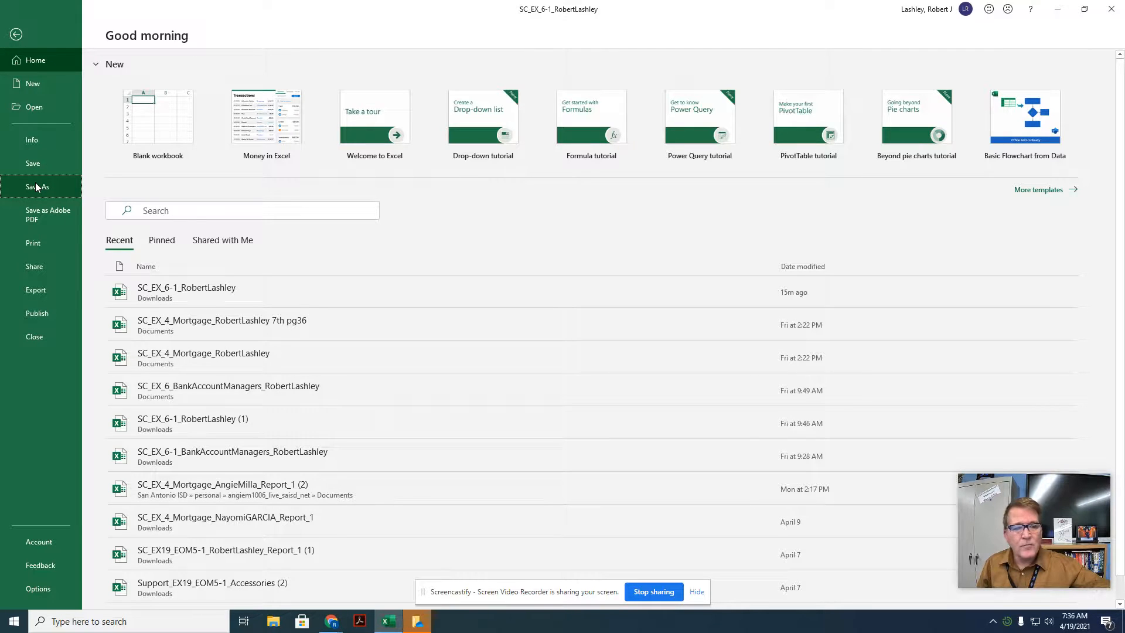
{"action": "left_click", "coordinate": [36, 187]}
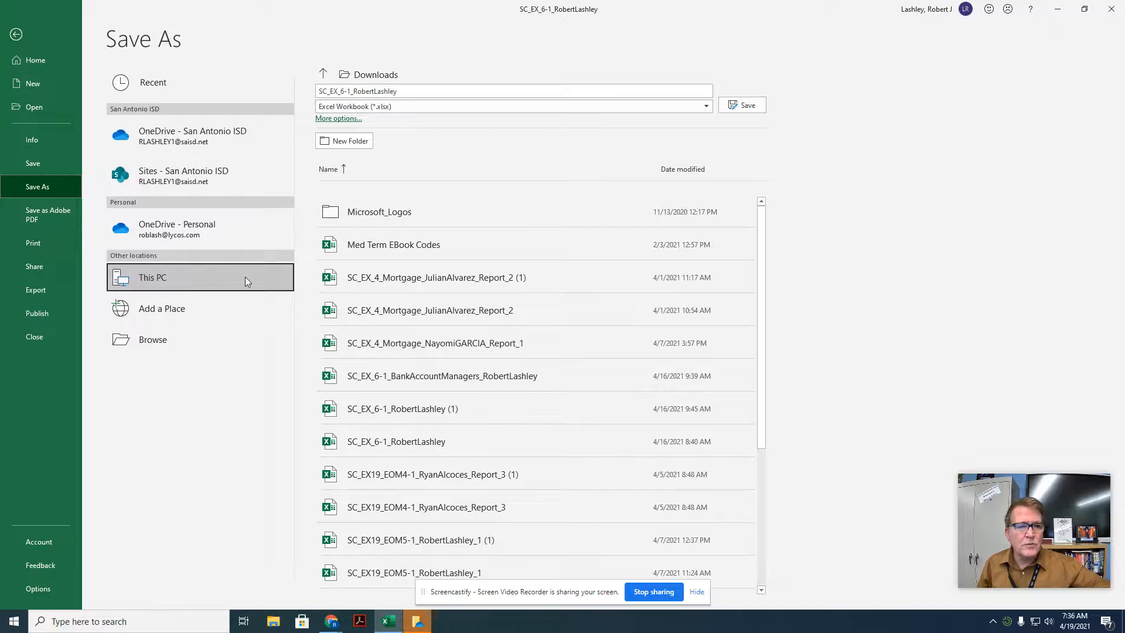
{"action": "left_click", "coordinate": [323, 74]}
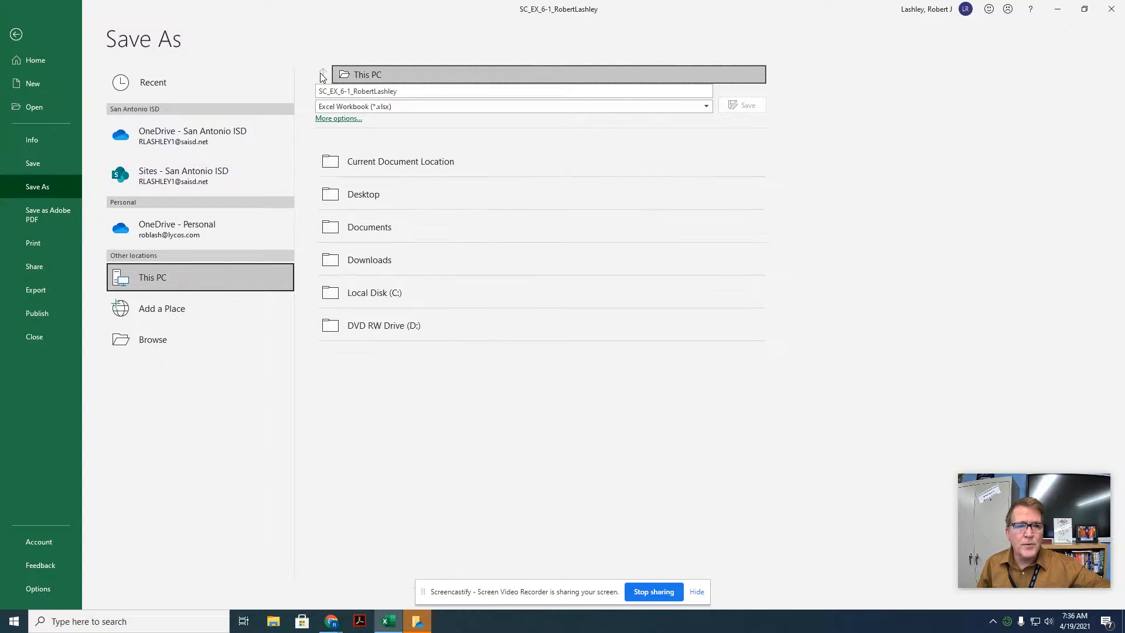
{"action": "left_click", "coordinate": [364, 234]}
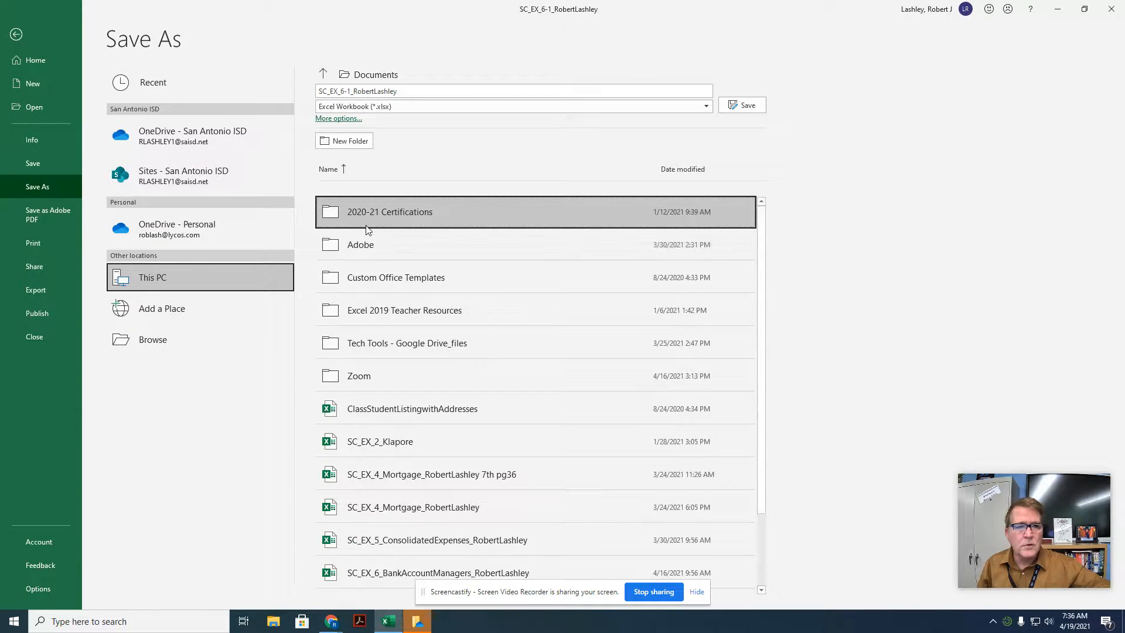
{"action": "left_click", "coordinate": [404, 90]}
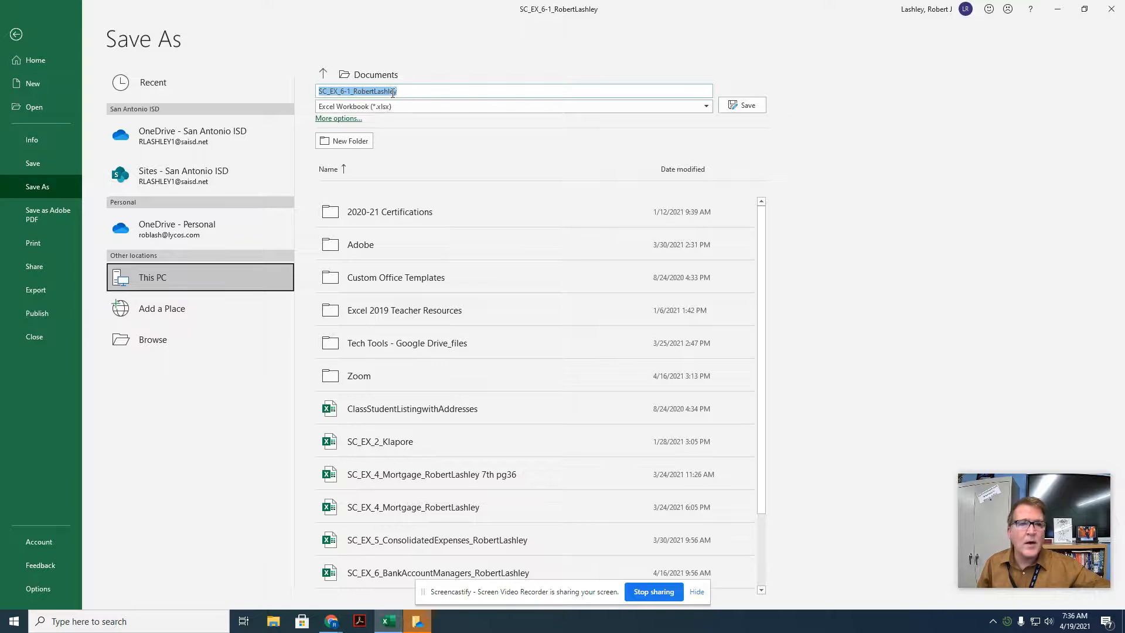
{"action": "left_click", "coordinate": [351, 92]}
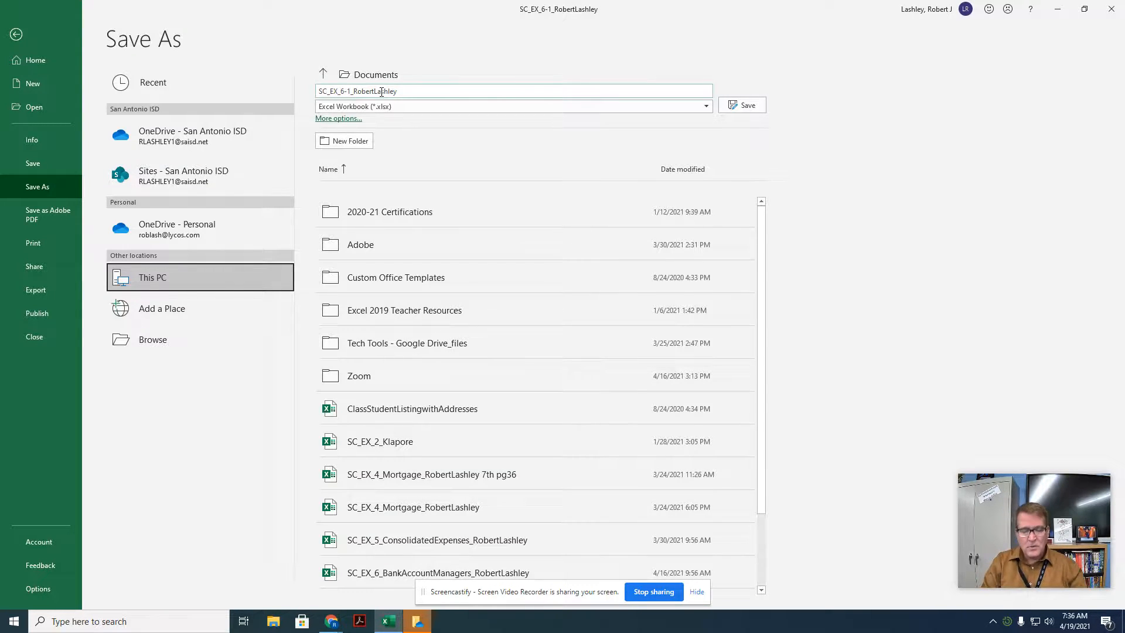
{"action": "type", "text": "Ban"}
{"action": "type", "text": "k"}
{"action": "type", "text": "Account Manag"}
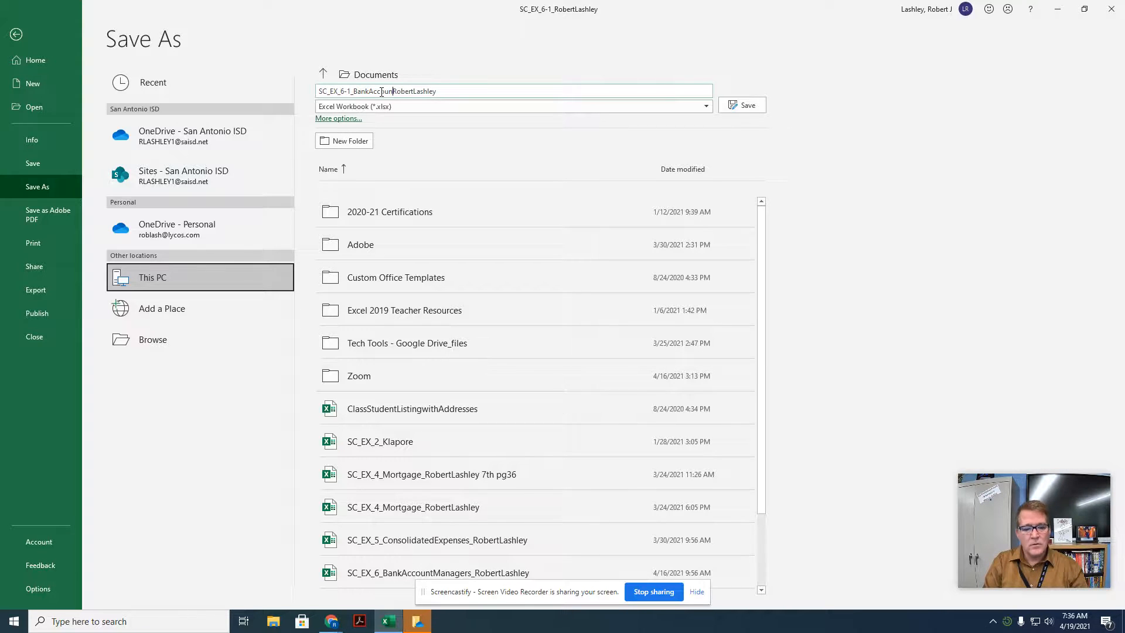
{"action": "type", "text": "ers_"}
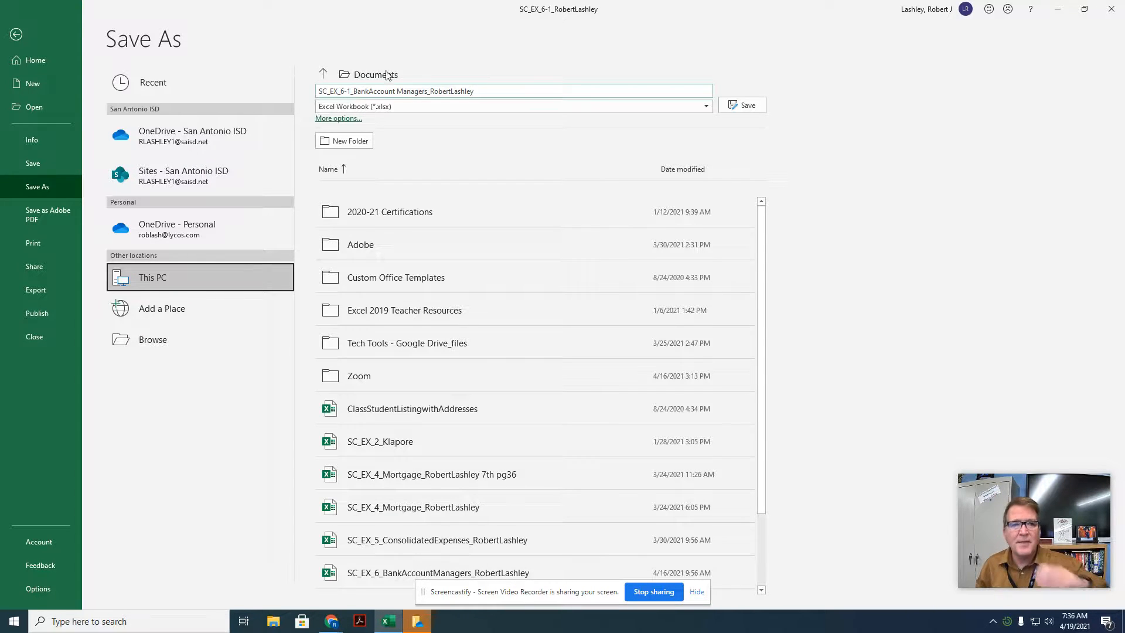
{"action": "left_click", "coordinate": [740, 104]}
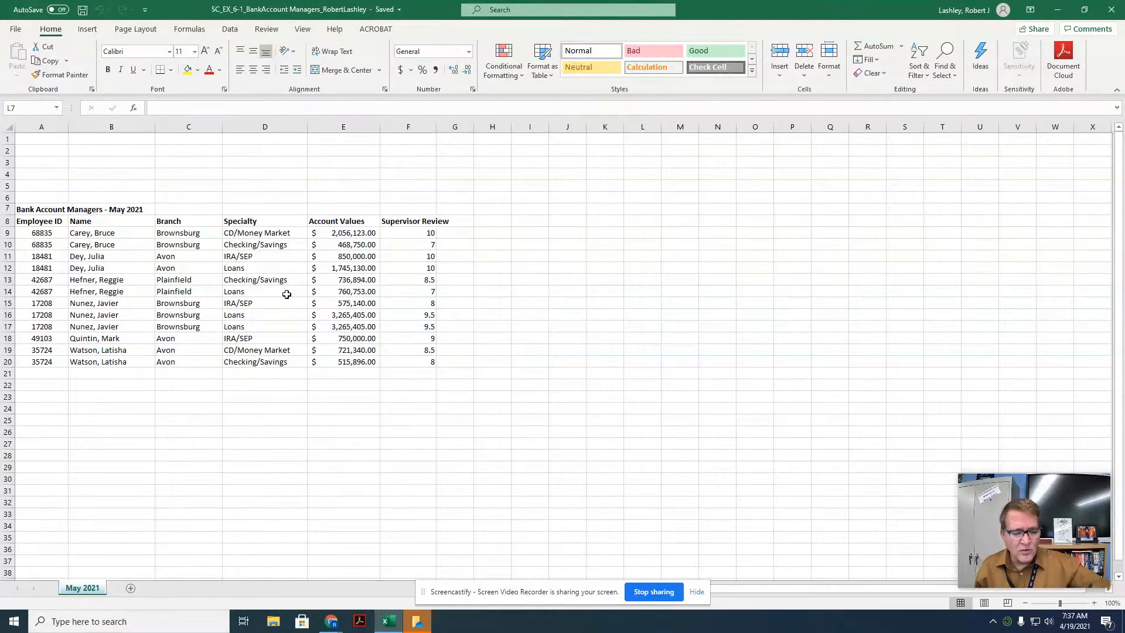
Step: Set the worksheet zoom to a custom magnification of 110%
{"action": "left_click", "coordinate": [300, 30]}
{"action": "left_click", "coordinate": [390, 65]}
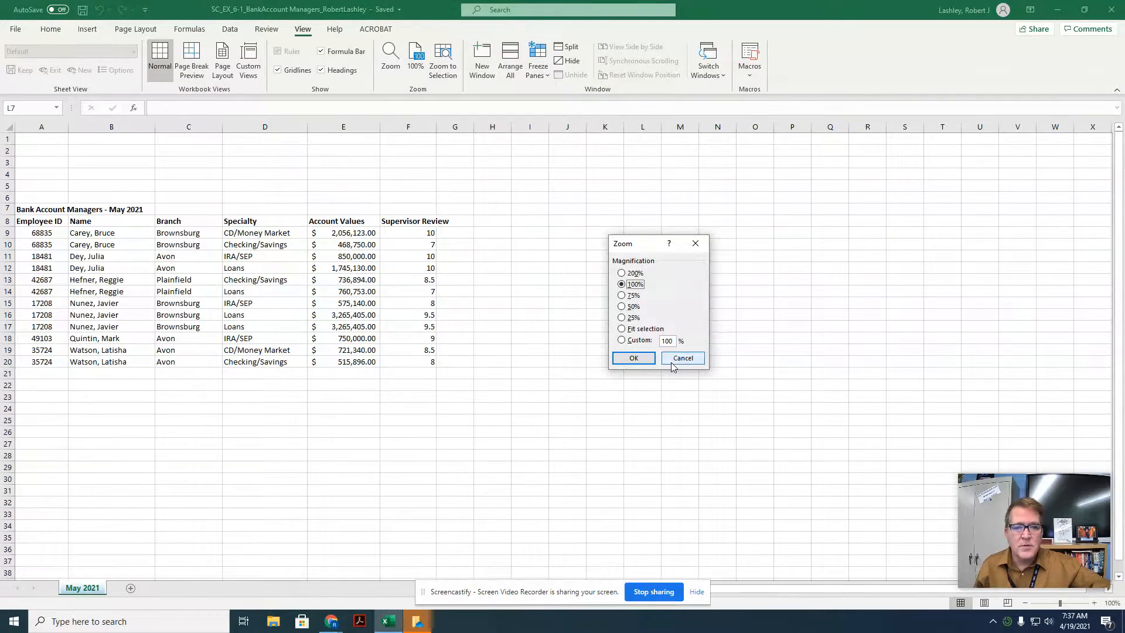
{"action": "left_click", "coordinate": [673, 340]}
{"action": "key", "text": "BackSpace"}
{"action": "key", "text": "BackSpace"}
{"action": "type", "text": "10"}
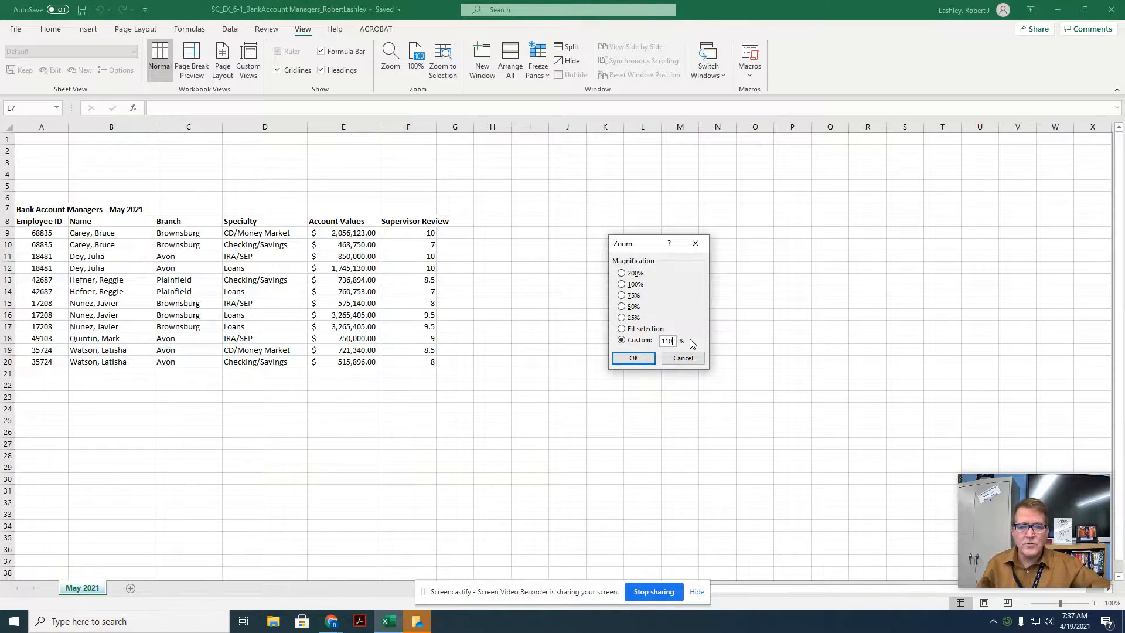
{"action": "key", "text": "Return"}
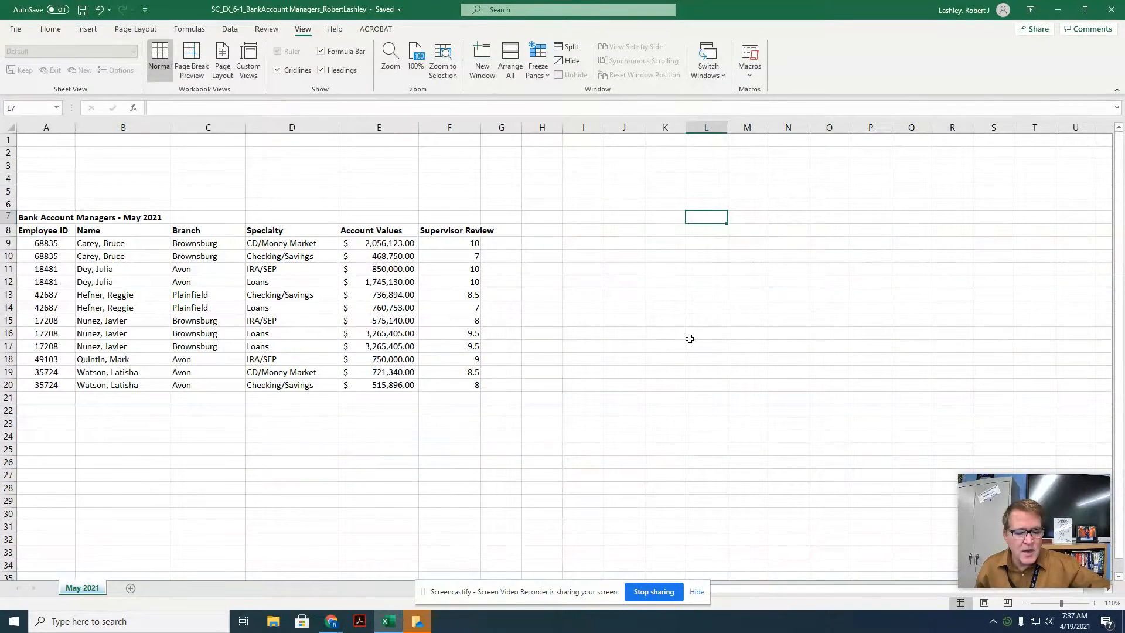
Step: Format the range A8:F20 as a table with headers using a medium blue table style
{"action": "left_click_drag", "start_coordinate": [41, 233], "coordinate": [449, 390]}
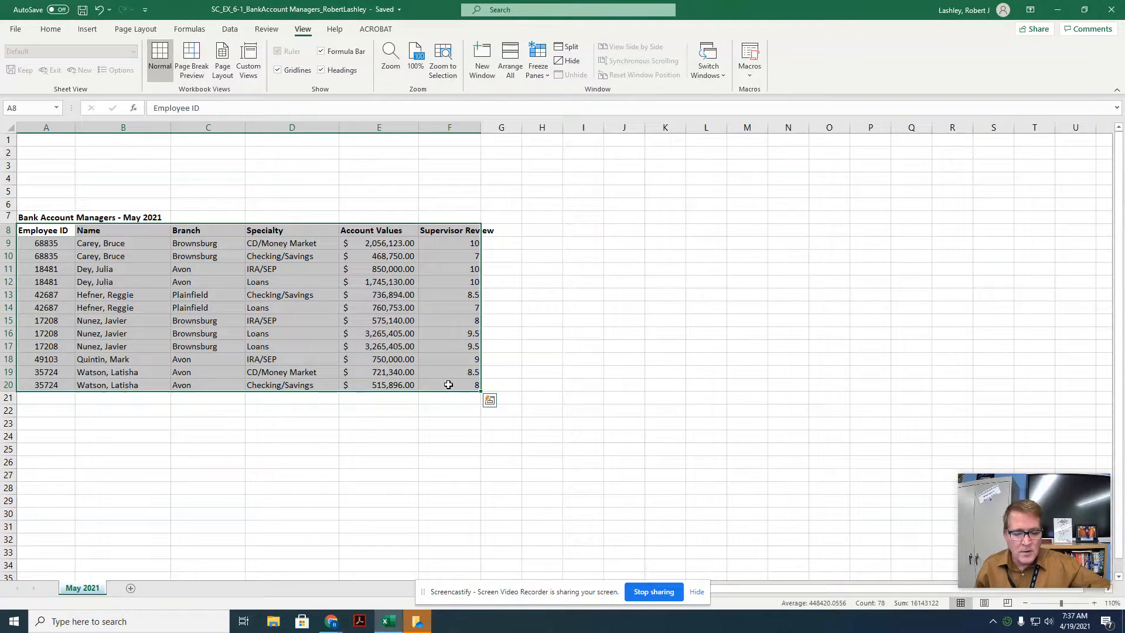
{"action": "left_click", "coordinate": [50, 27]}
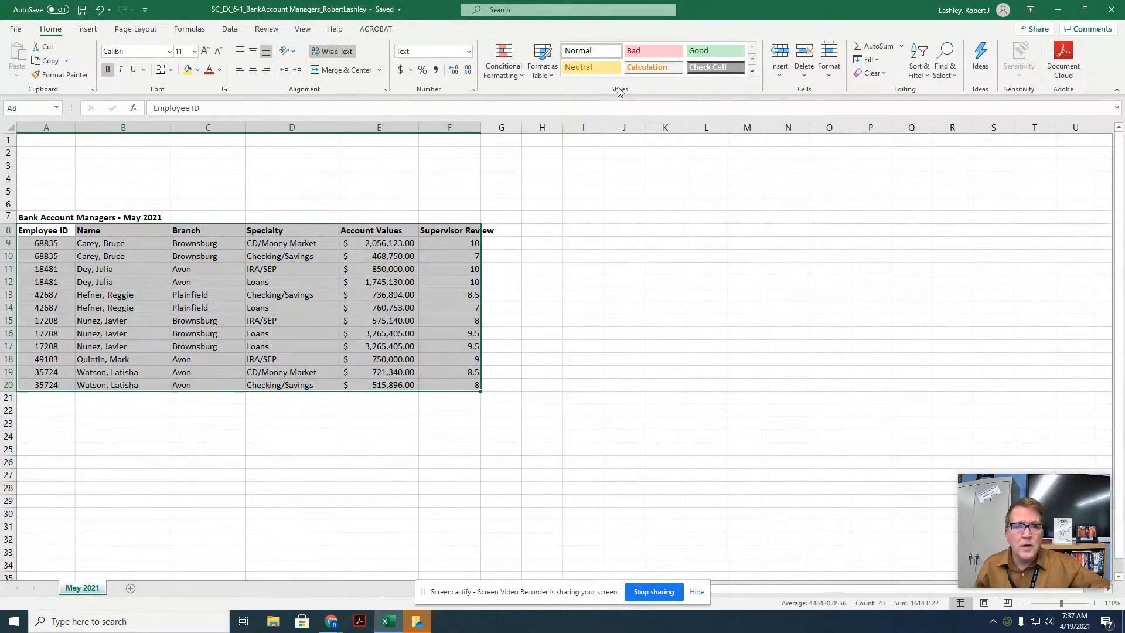
{"action": "left_click", "coordinate": [534, 63]}
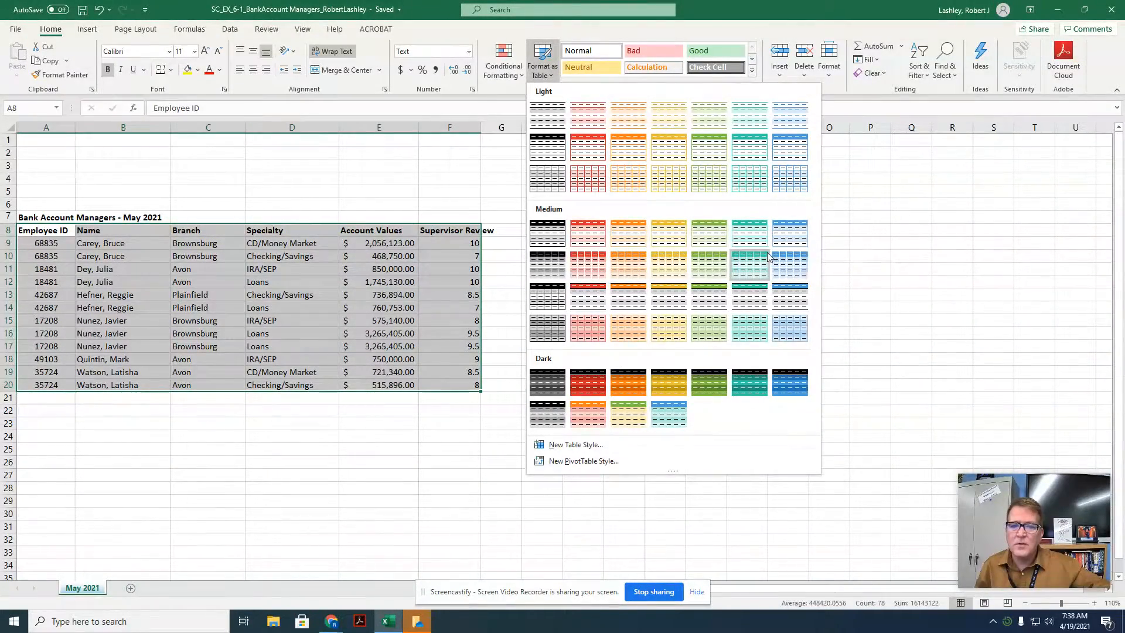
{"action": "left_click", "coordinate": [802, 262]}
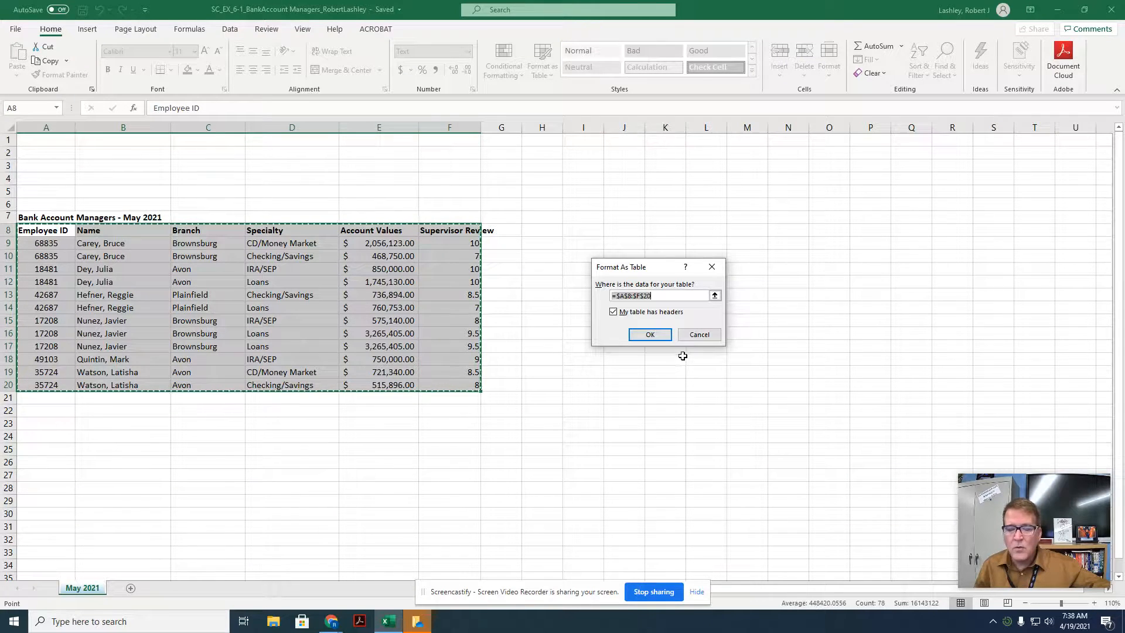
{"action": "left_click", "coordinate": [657, 334]}
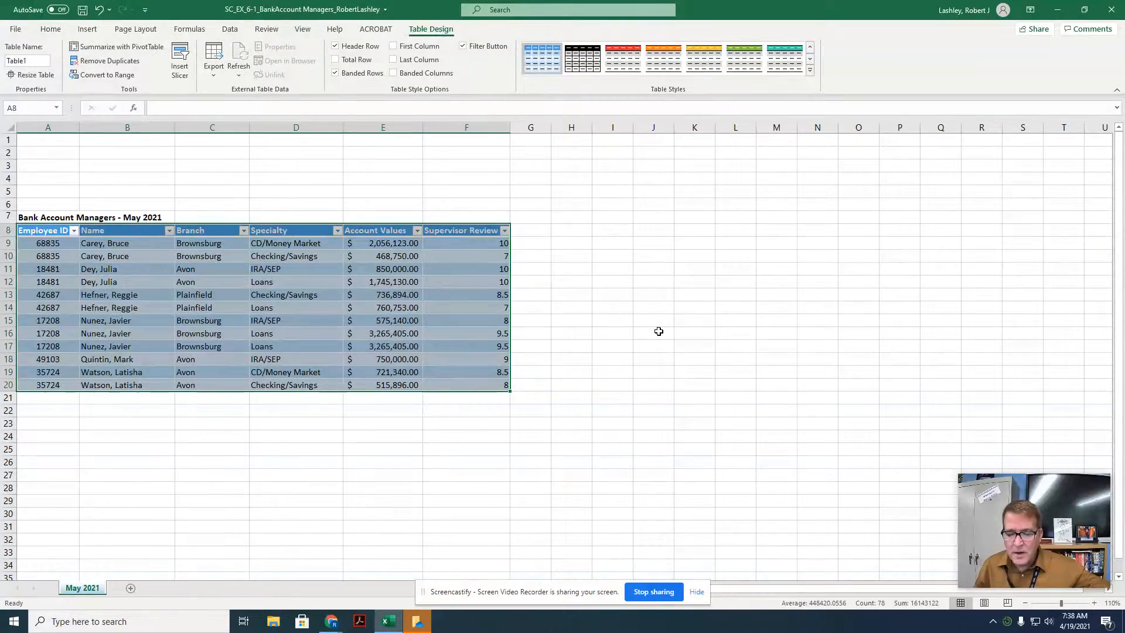
{"action": "left_click", "coordinate": [616, 364]}
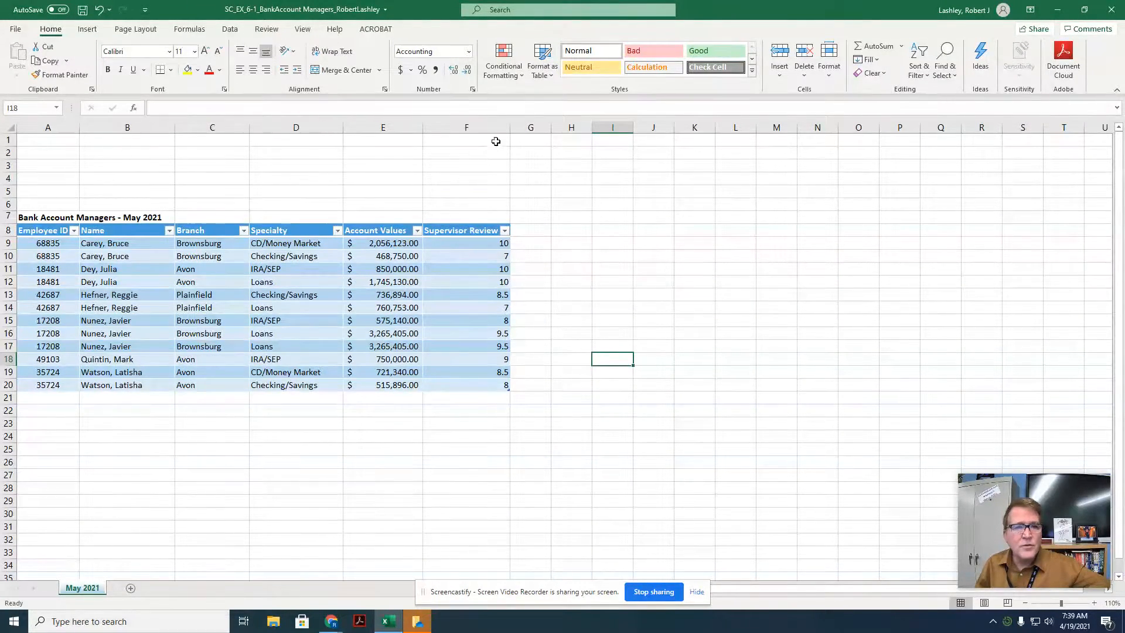
Step: Narrow column F and increase the height of header row 8
{"action": "left_click_drag", "start_coordinate": [509, 127], "coordinate": [483, 127]}
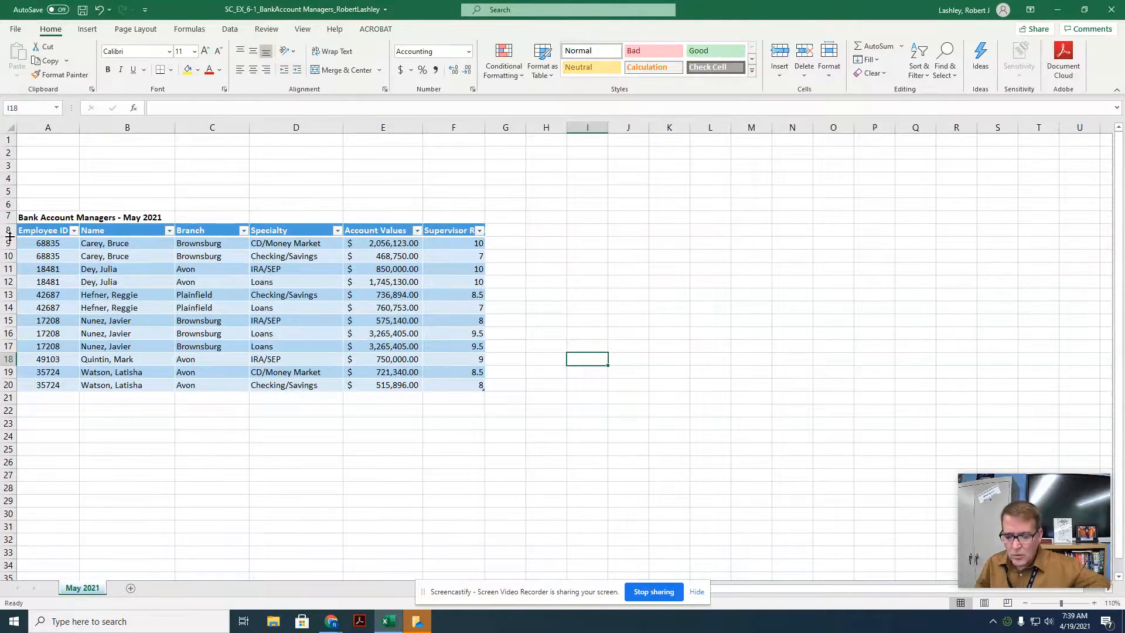
{"action": "left_click_drag", "start_coordinate": [10, 236], "coordinate": [9, 250]}
{"action": "left_click", "coordinate": [829, 58]}
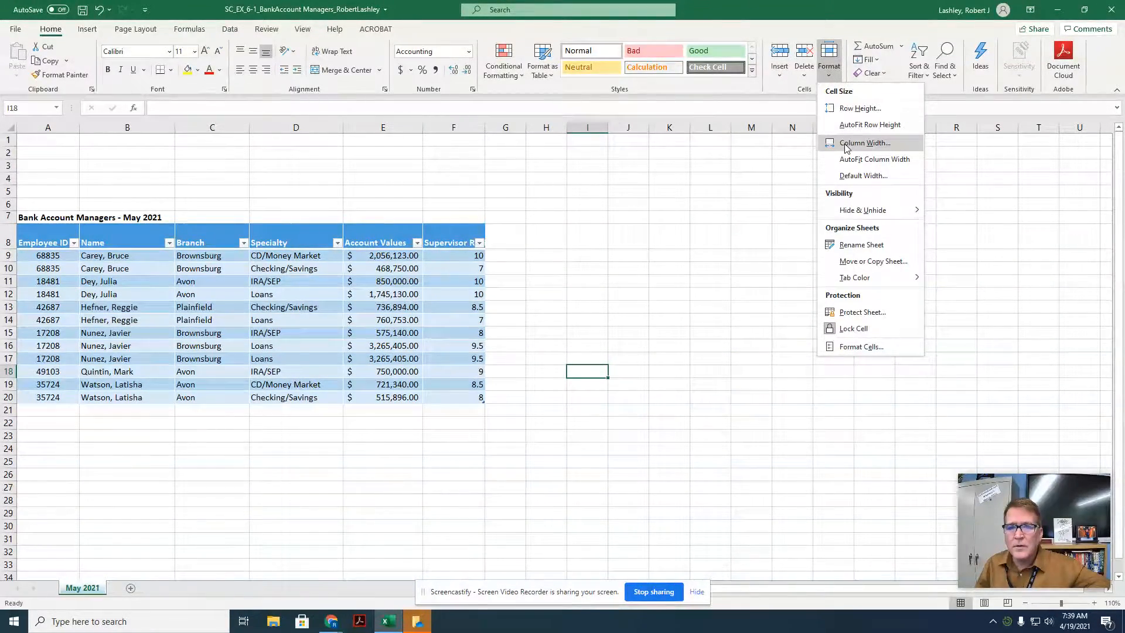
{"action": "left_click", "coordinate": [847, 144]}
{"action": "left_click", "coordinate": [683, 318]}
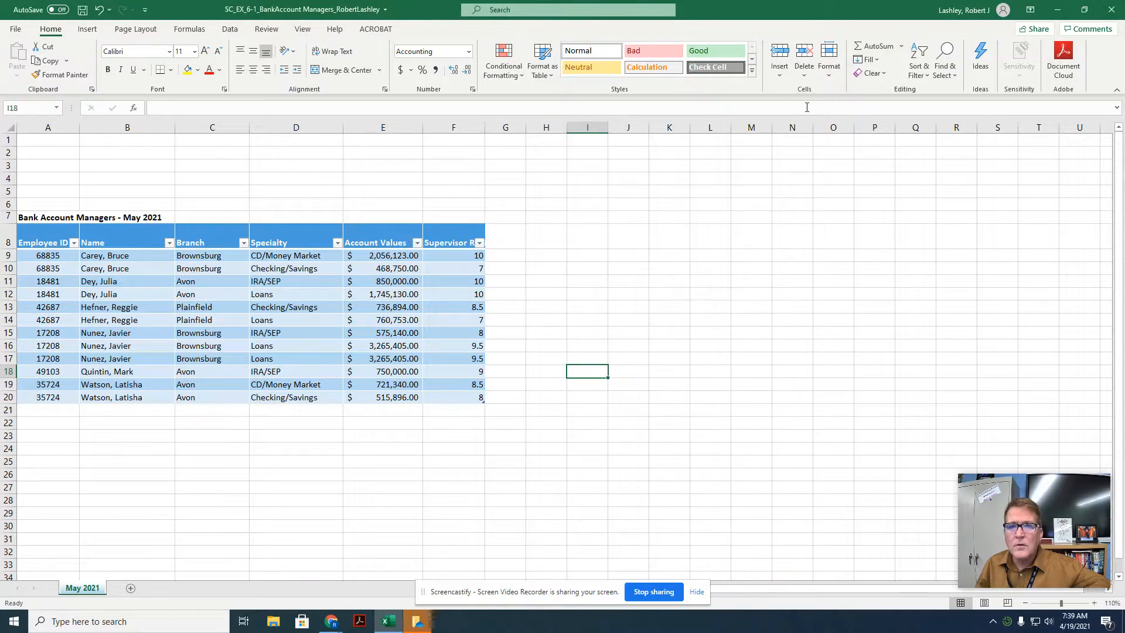
{"action": "left_click", "coordinate": [829, 58]}
{"action": "left_click", "coordinate": [841, 107]}
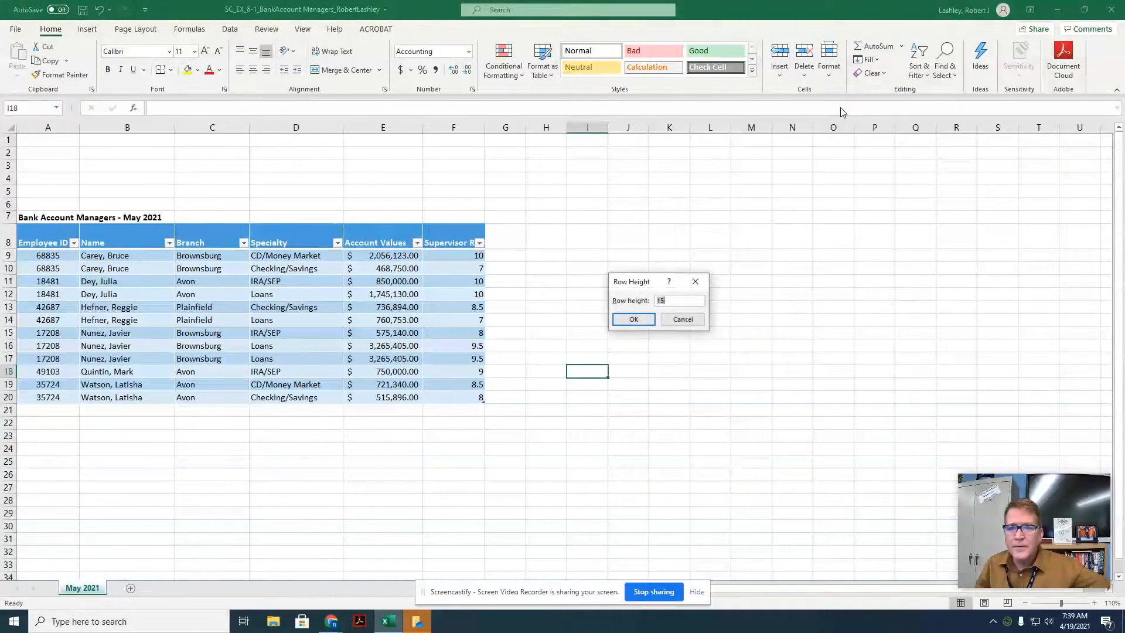
{"action": "type", "text": "30"}
{"action": "key", "text": "Return"}
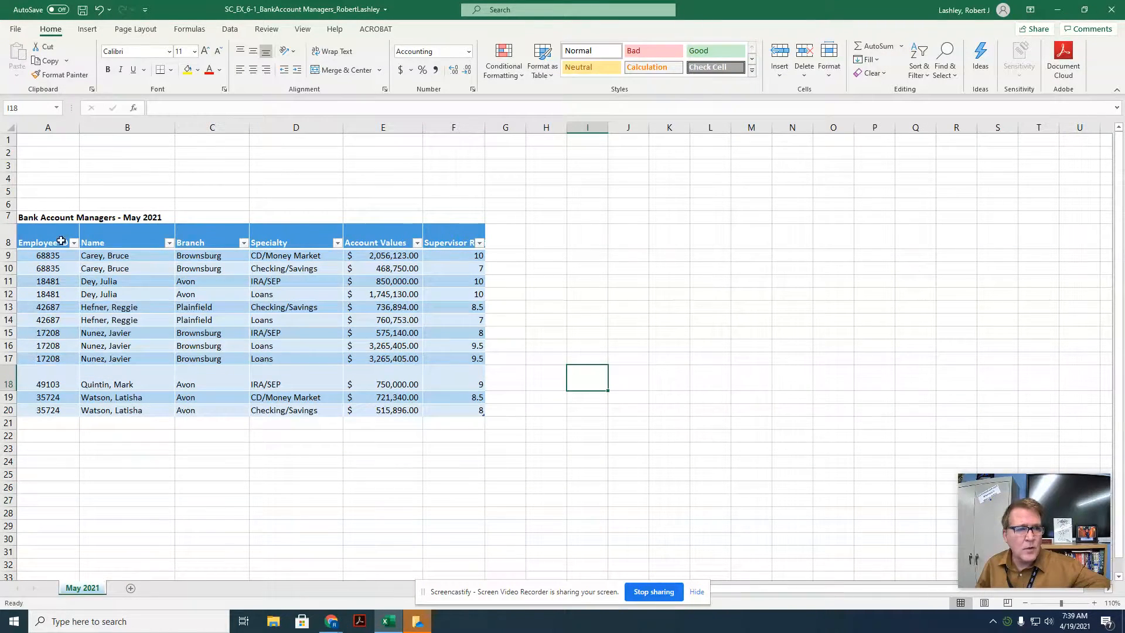
{"action": "left_click", "coordinate": [98, 12]}
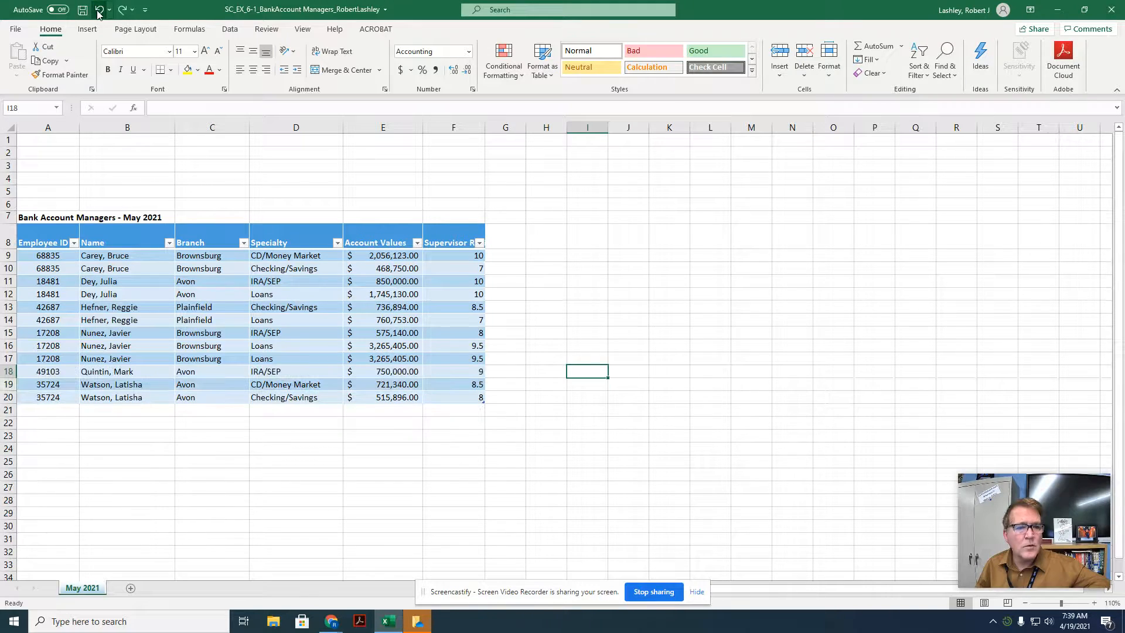
Step: Set the height of header row 8 to 30
{"action": "left_click", "coordinate": [8, 242]}
{"action": "left_click", "coordinate": [828, 62]}
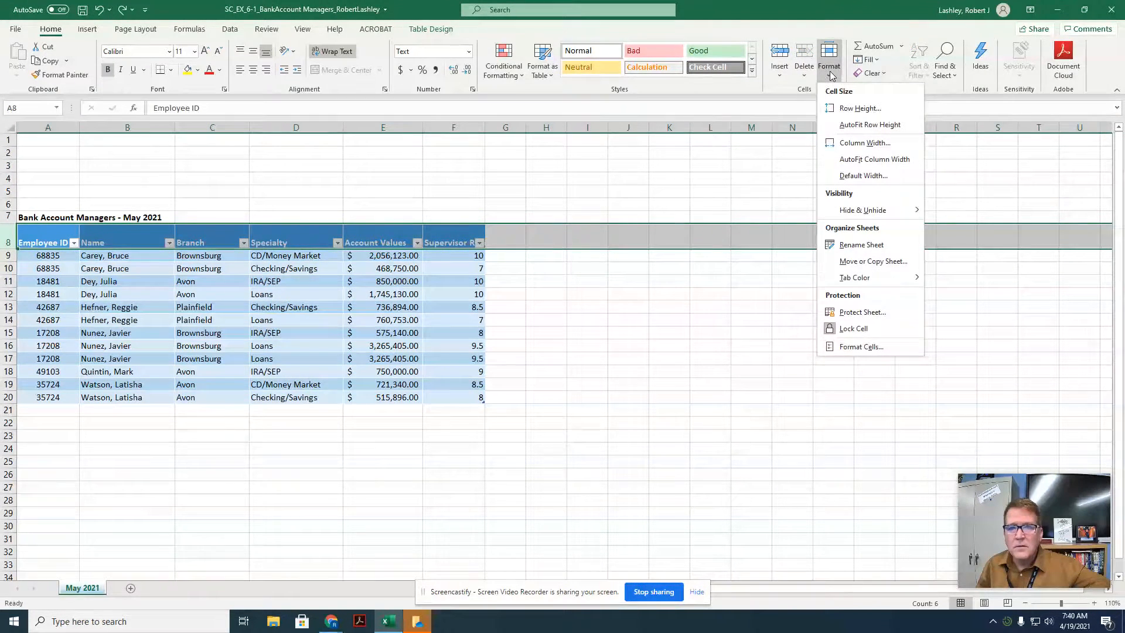
{"action": "left_click", "coordinate": [847, 107]}
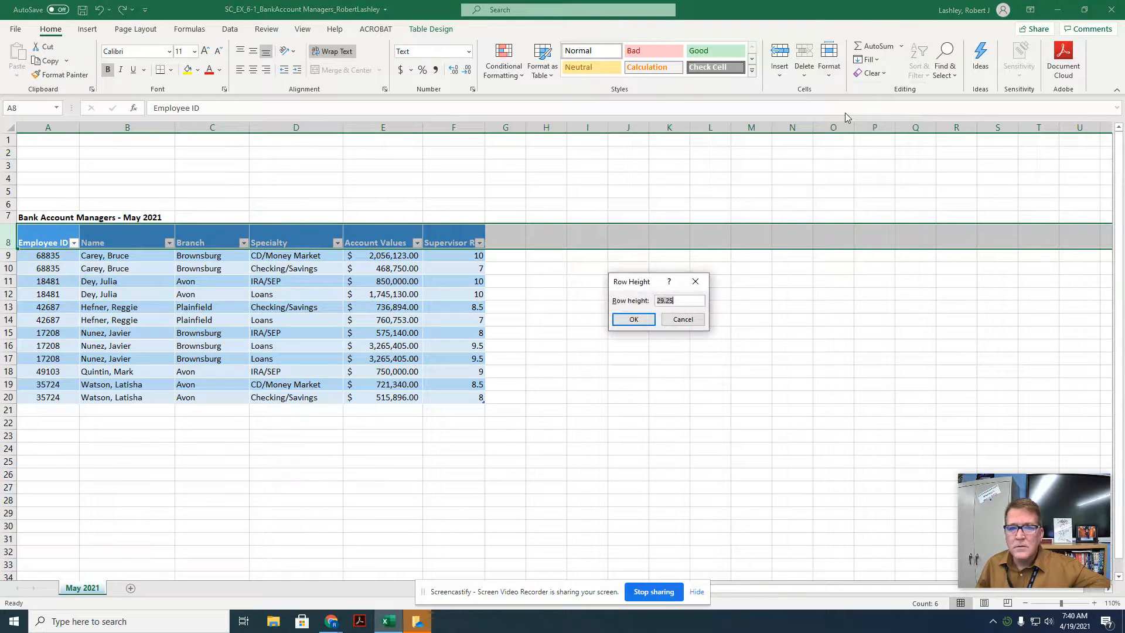
{"action": "type", "text": "30"}
{"action": "key", "text": "Return"}
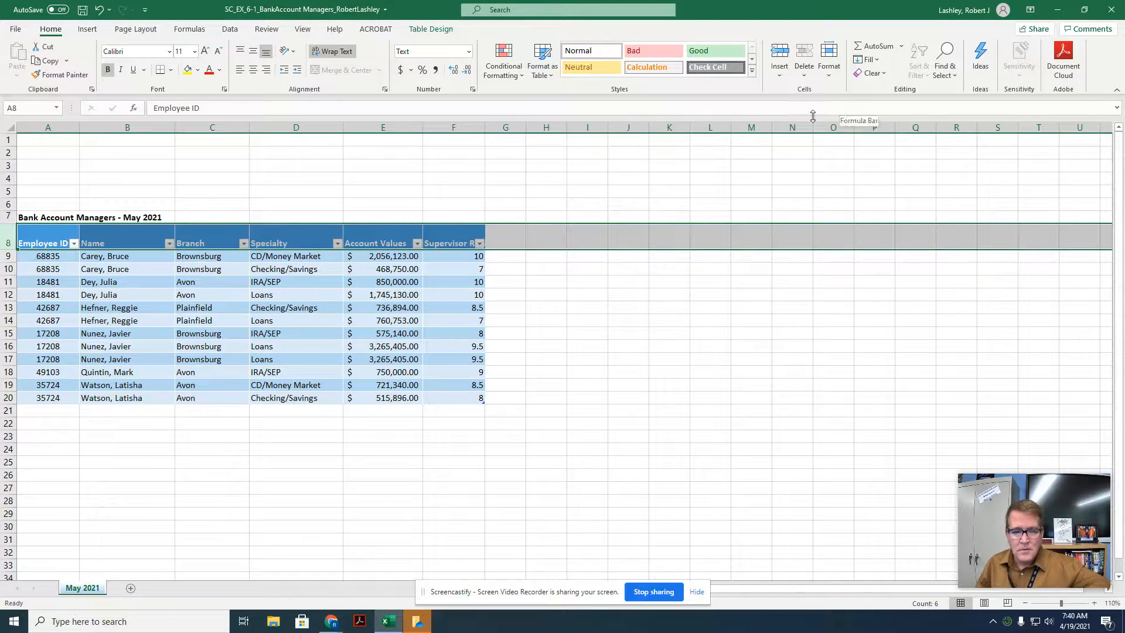
Step: Wrap the text of the Supervisor Review header in cell F8
{"action": "left_click", "coordinate": [445, 245]}
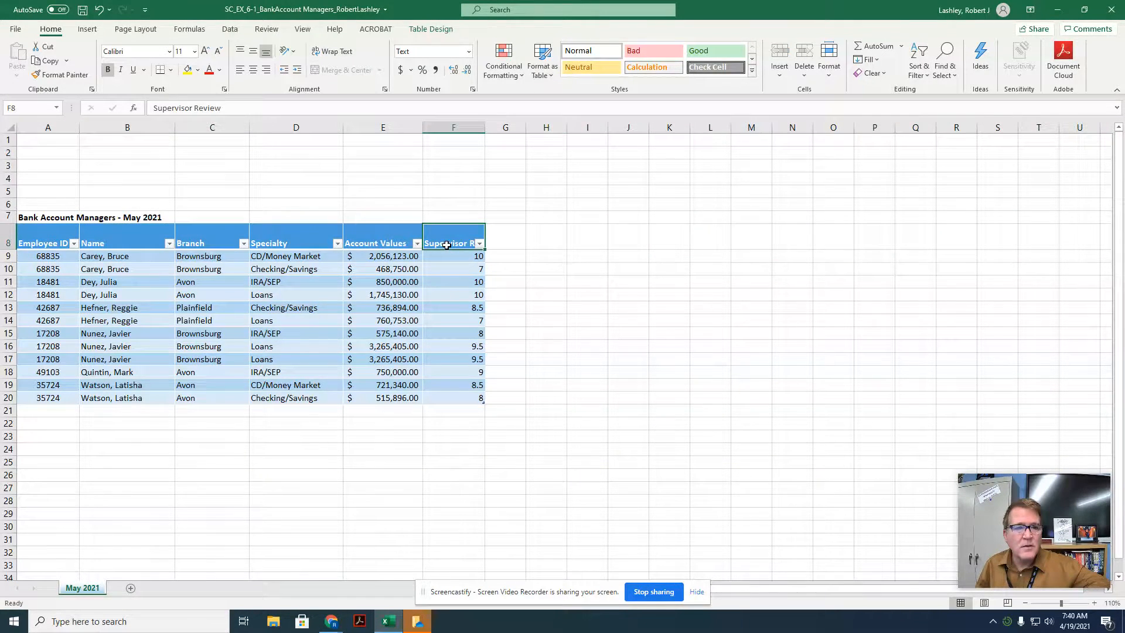
{"action": "left_click", "coordinate": [333, 51]}
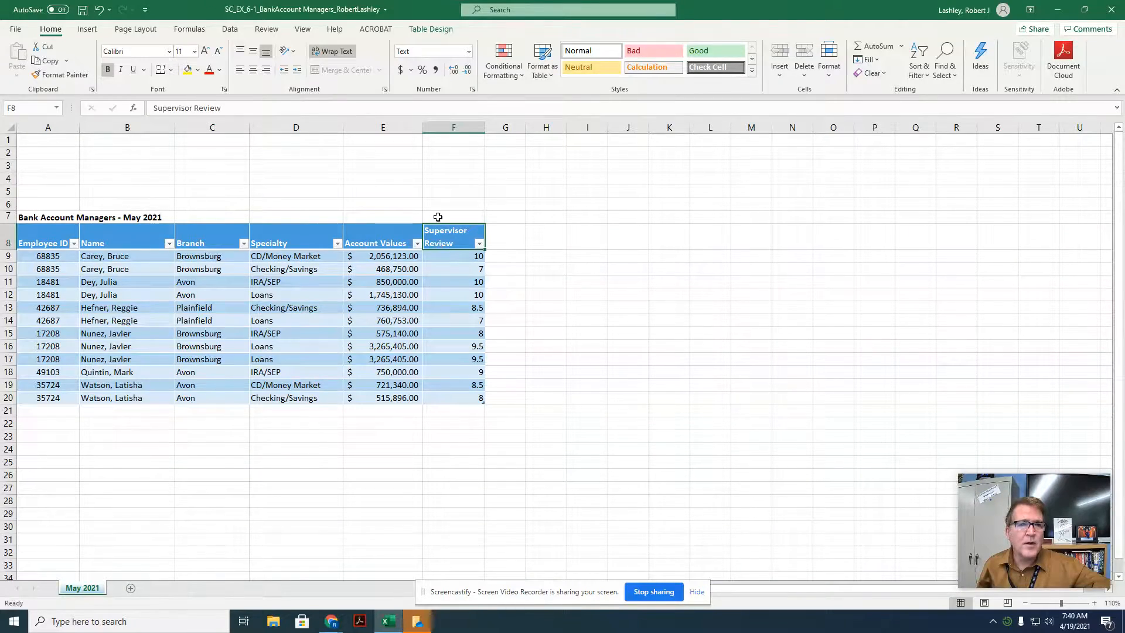
{"action": "left_click", "coordinate": [435, 31]}
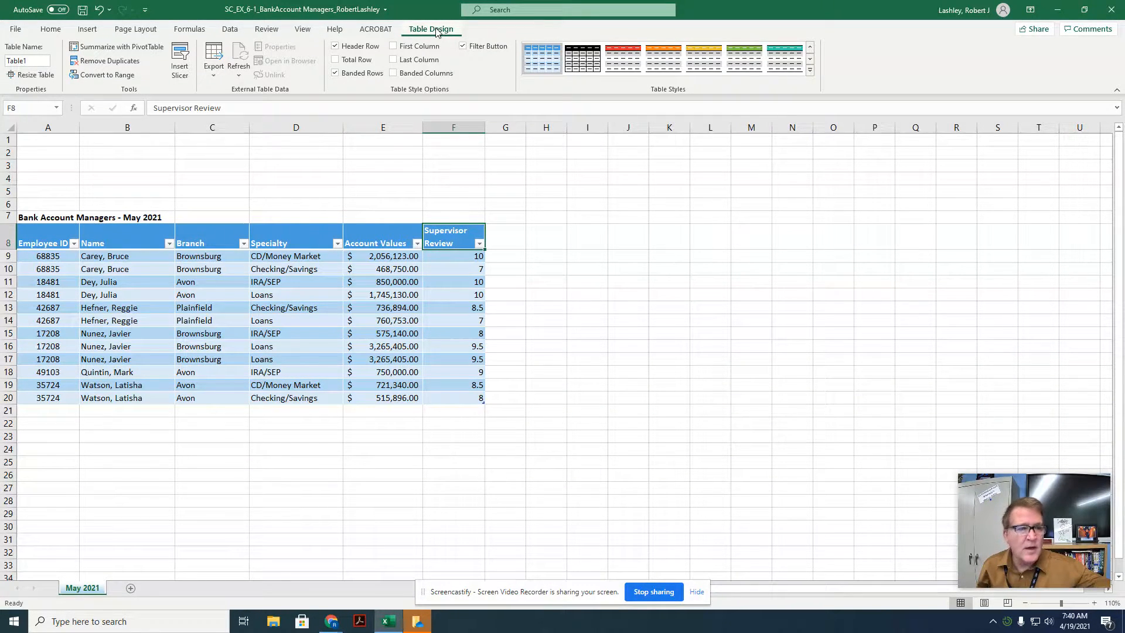
Step: Rename the table as Managers
{"action": "left_click", "coordinate": [29, 60]}
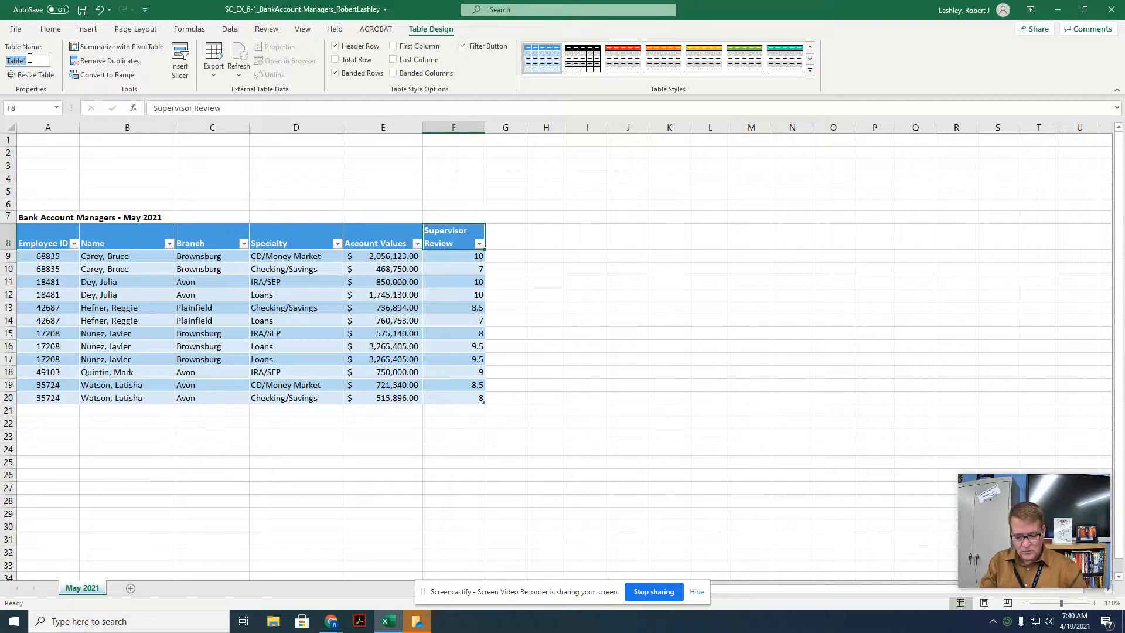
{"action": "type", "text": "Managers"}
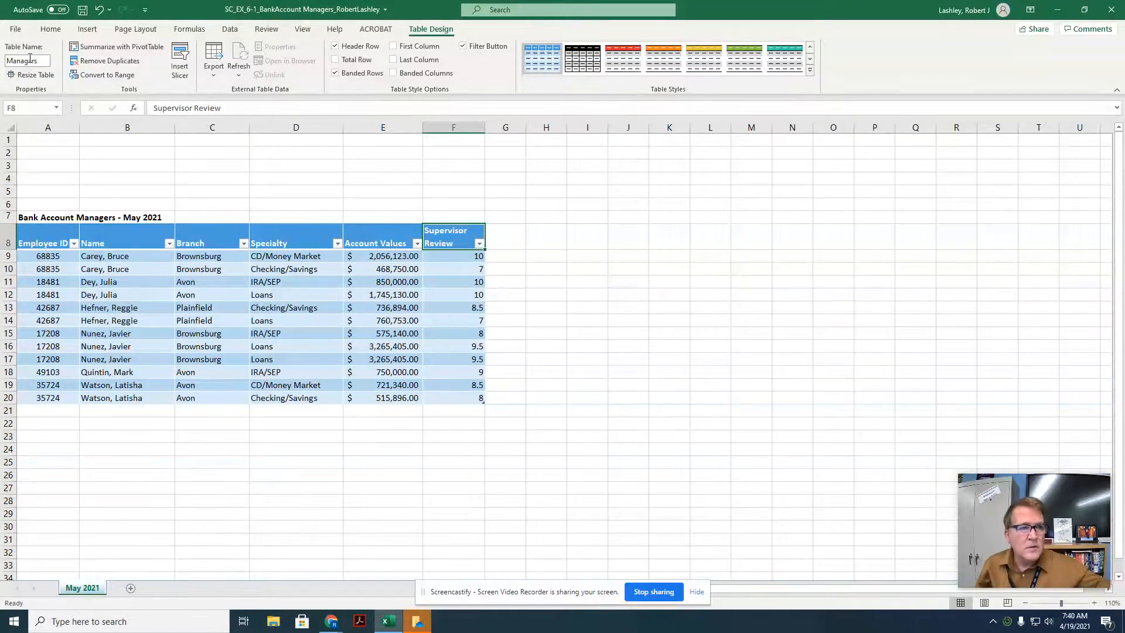
{"action": "key", "text": "Return"}
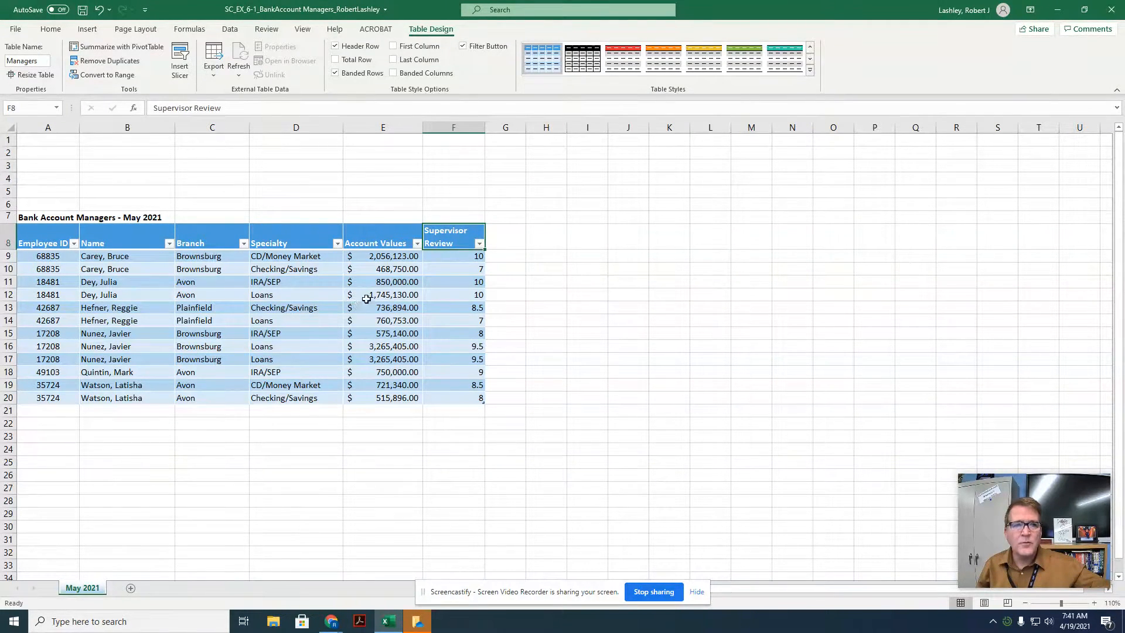
Step: Remove duplicate records from the table, checking all columns
{"action": "left_click", "coordinate": [369, 293]}
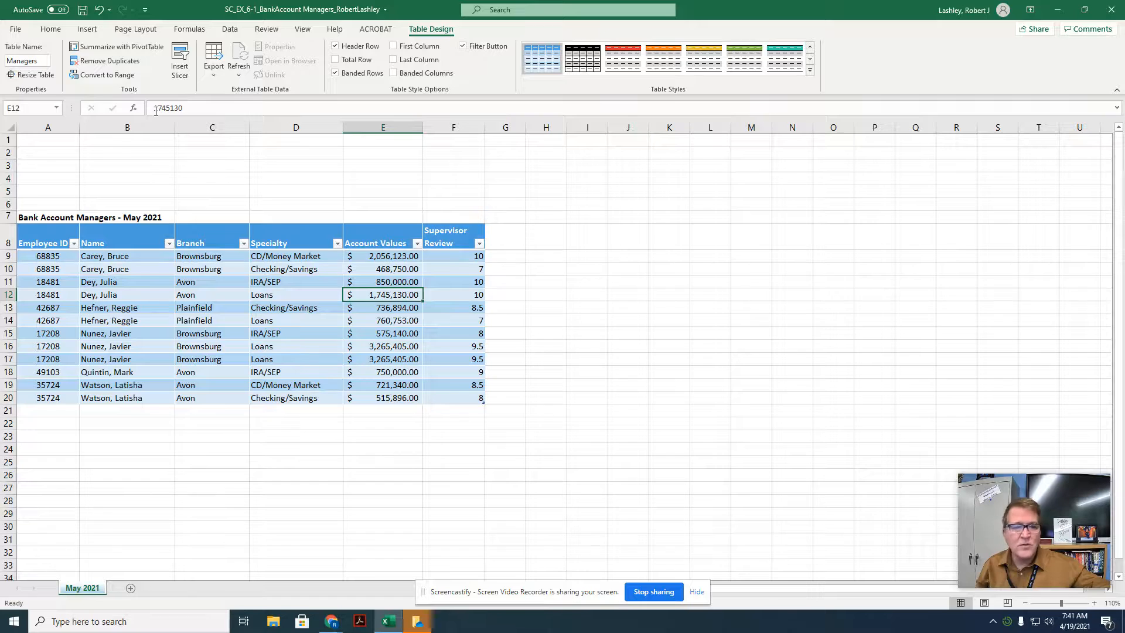
{"action": "left_click", "coordinate": [110, 63]}
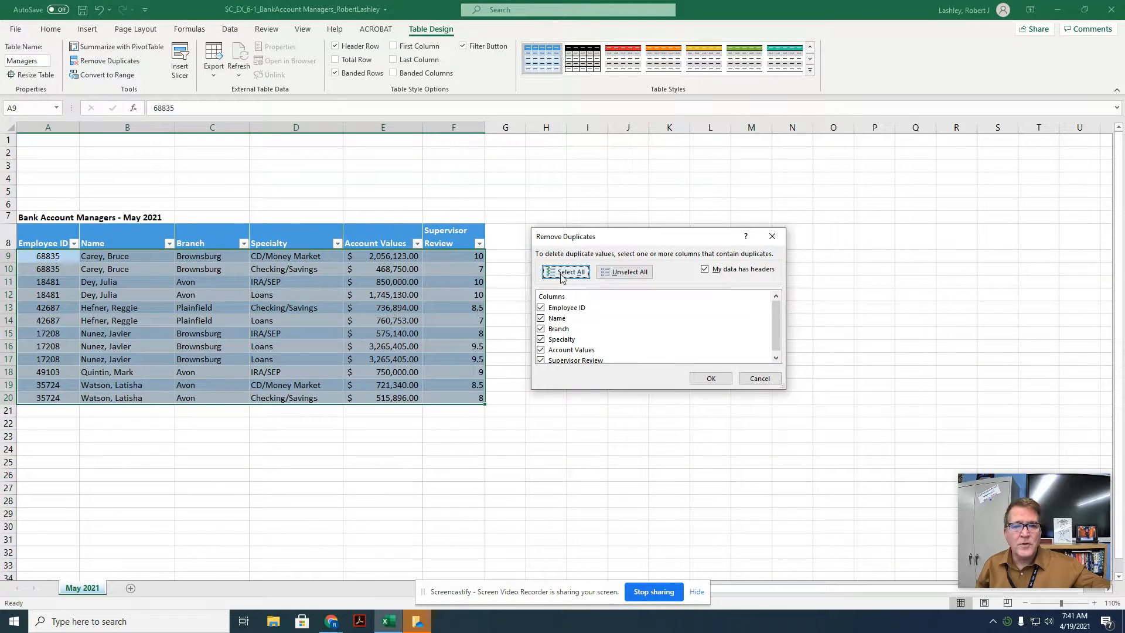
{"action": "left_click", "coordinate": [565, 279]}
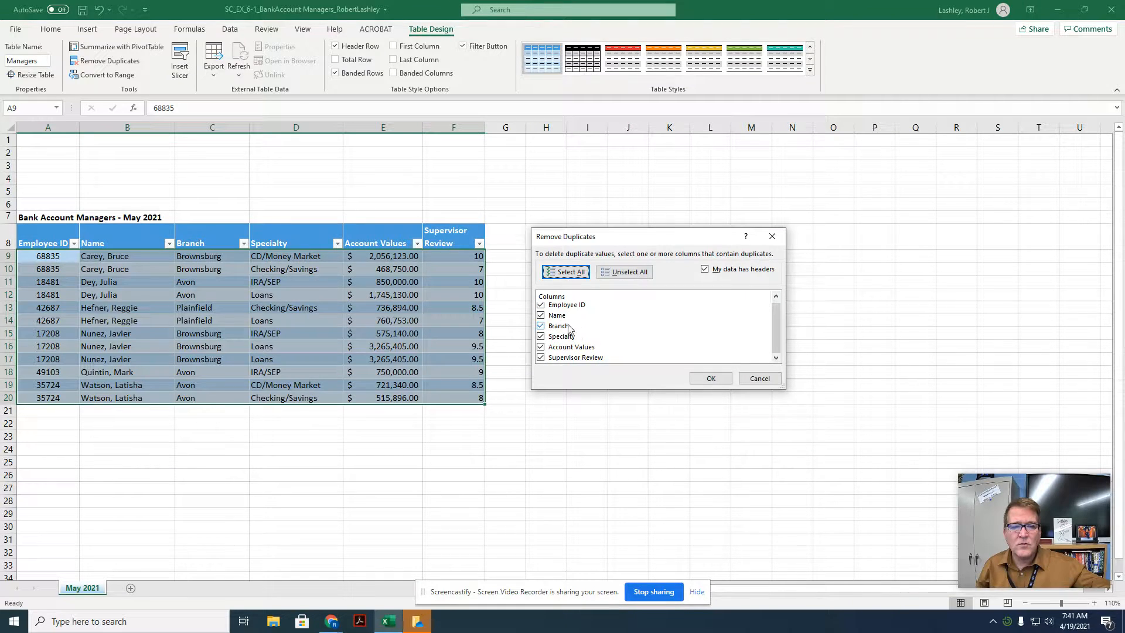
{"action": "left_click", "coordinate": [712, 378]}
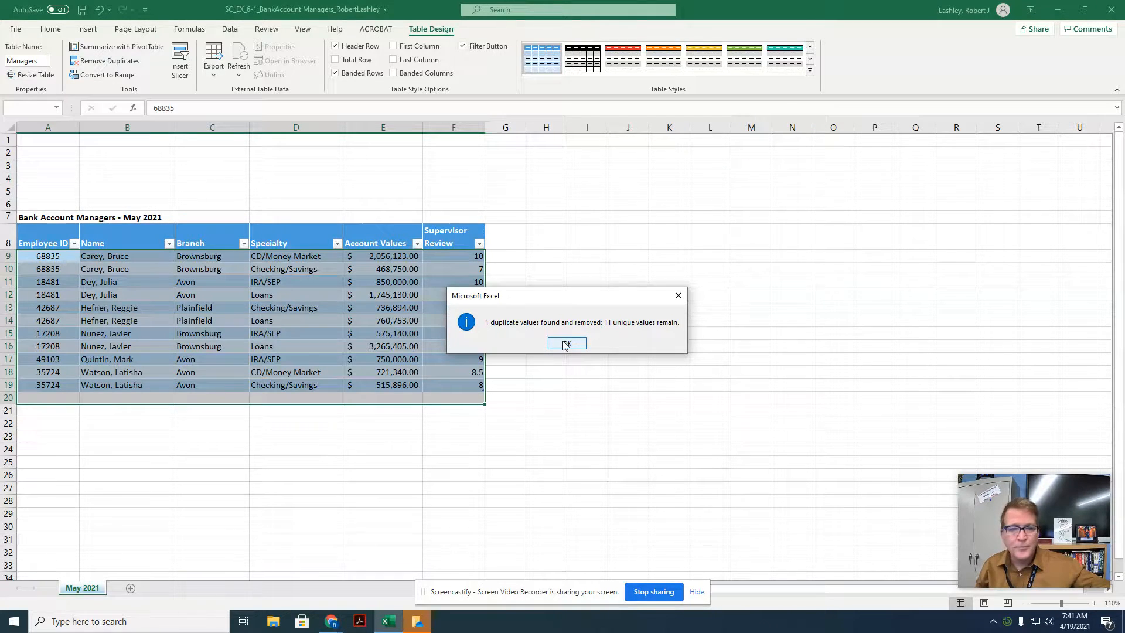
{"action": "left_click", "coordinate": [566, 344]}
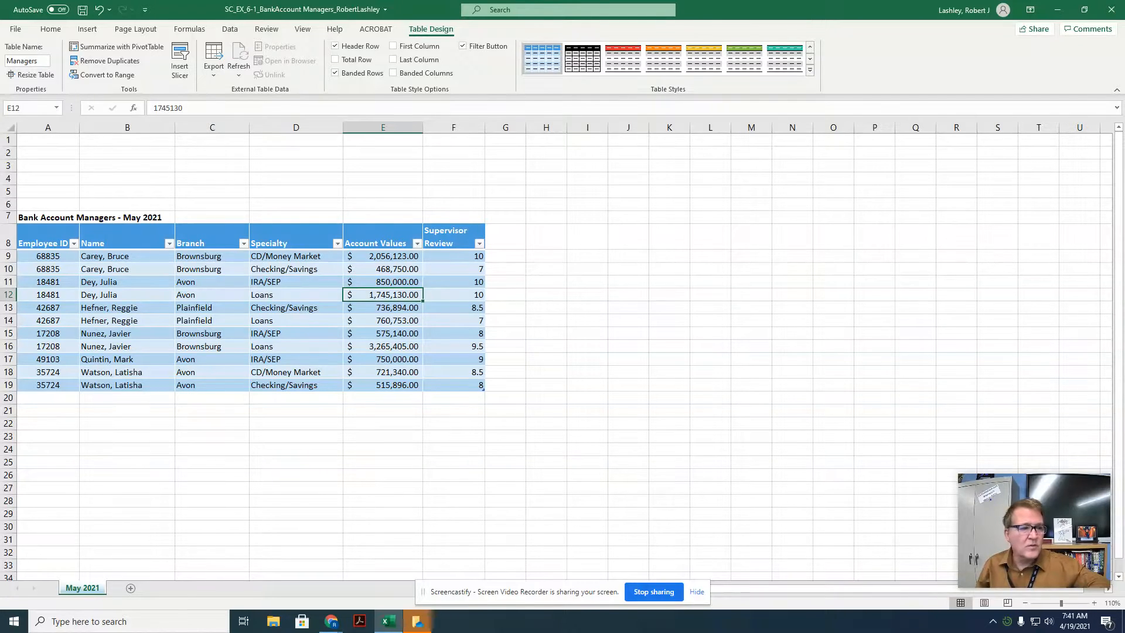
Step: Add a record in row 20 with the employee's ID and name, branch Avon, specialty Loans, account value 4429507 and review 9
{"action": "left_click", "coordinate": [30, 398]}
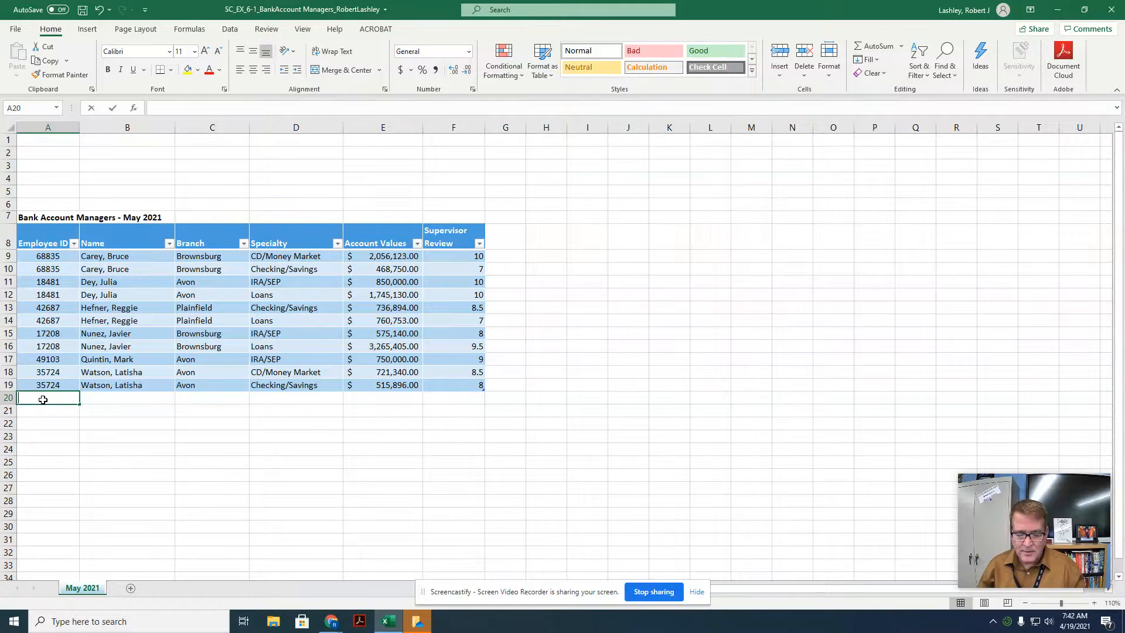
{"action": "type", "text": "49103"}
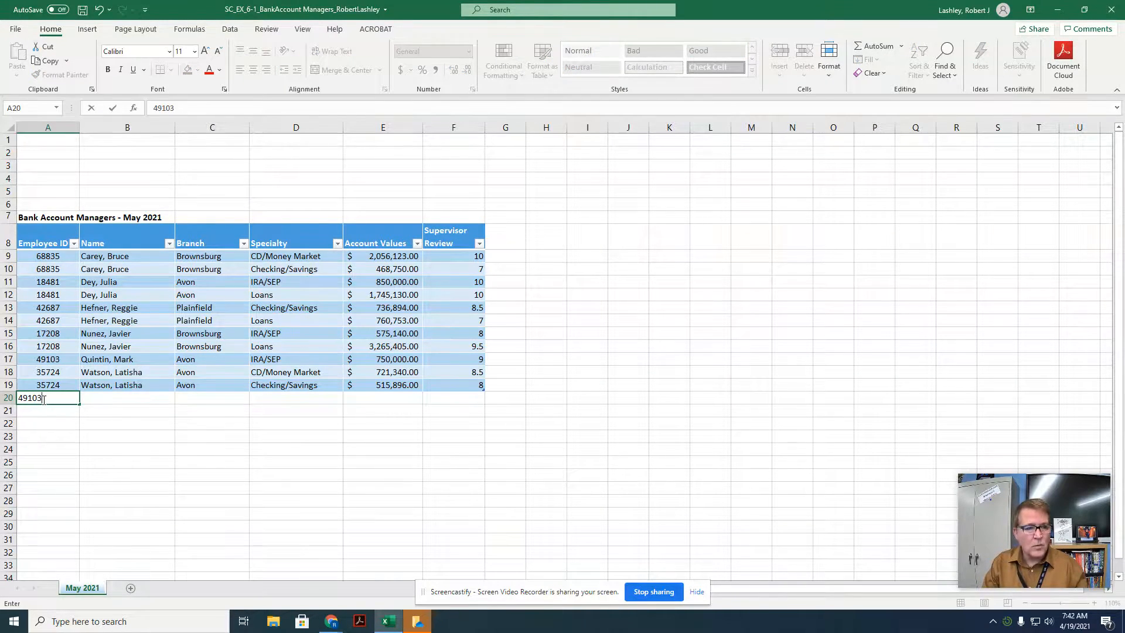
{"action": "key", "text": "Tab"}
{"action": "type", "text": "Quintin, Mark"}
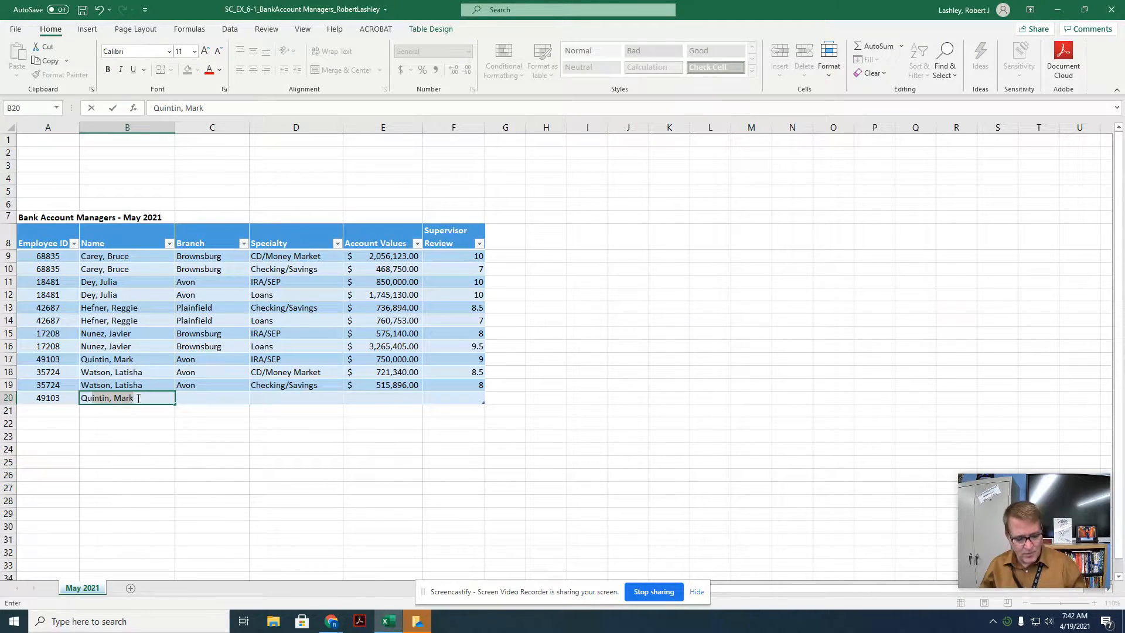
{"action": "key", "text": "Tab"}
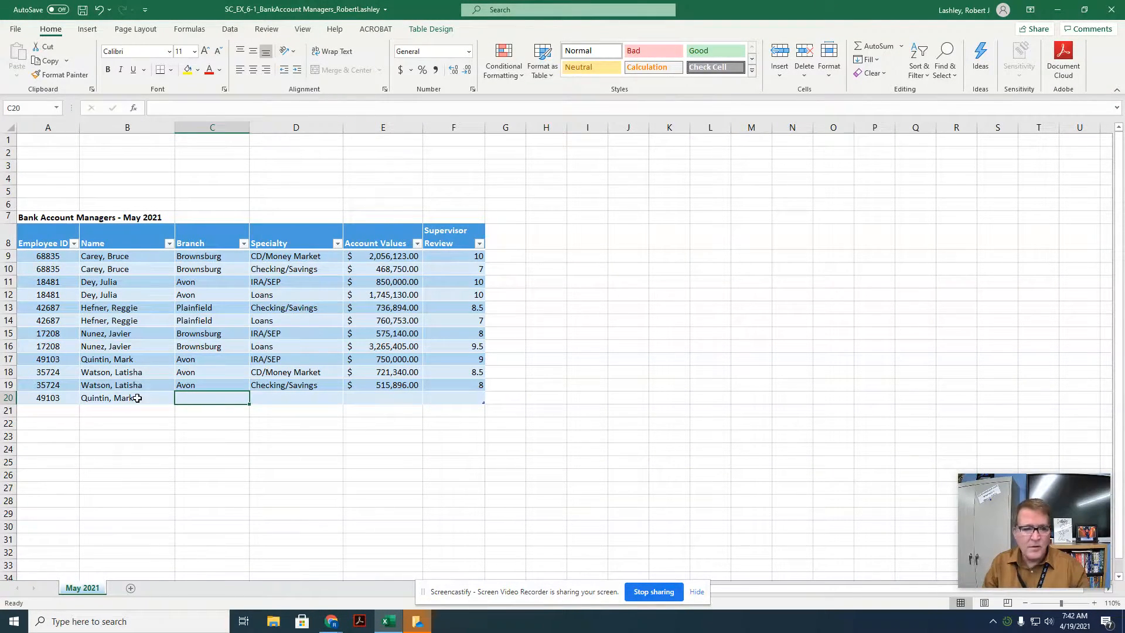
{"action": "type", "text": "avon"}
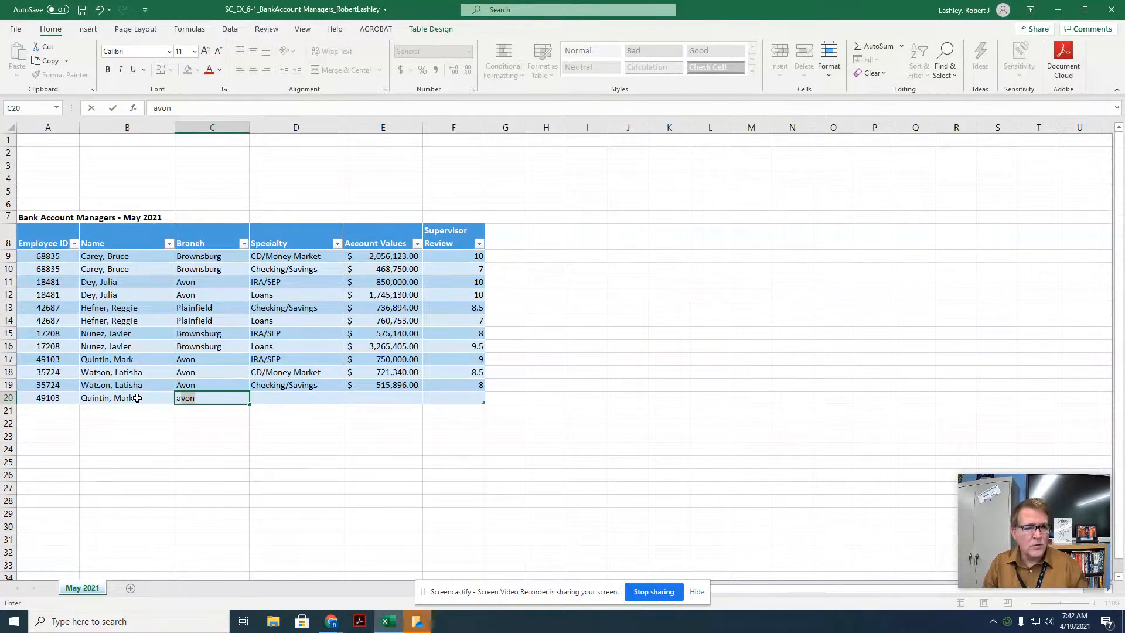
{"action": "key", "text": "Tab"}
{"action": "type", "text": "loans"}
{"action": "key", "text": "Tab"}
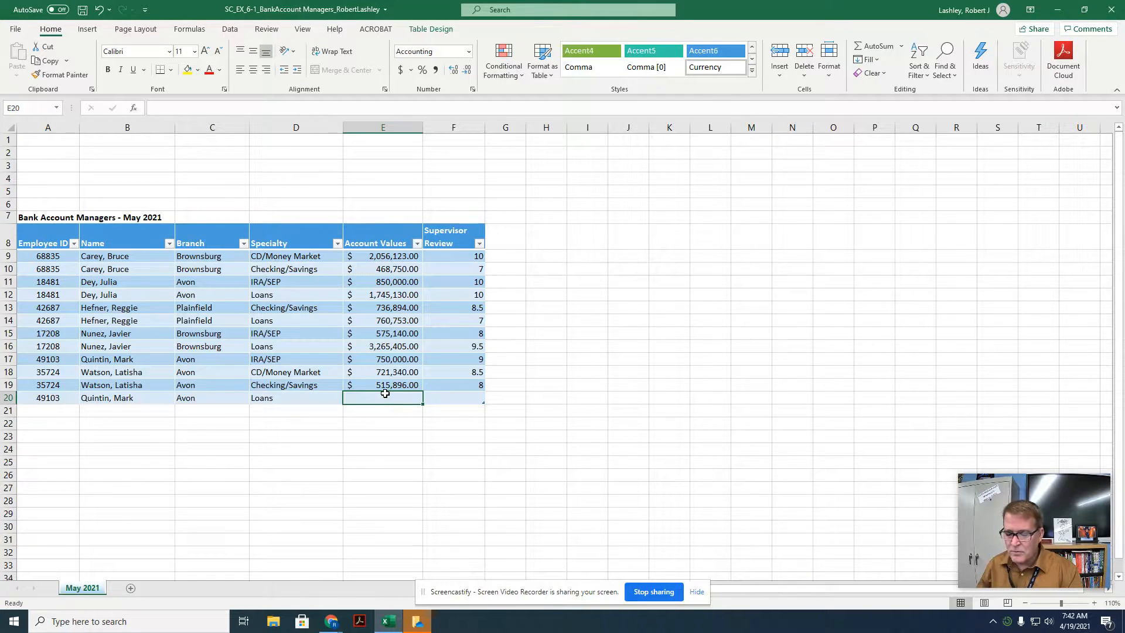
{"action": "type", "text": "4"}
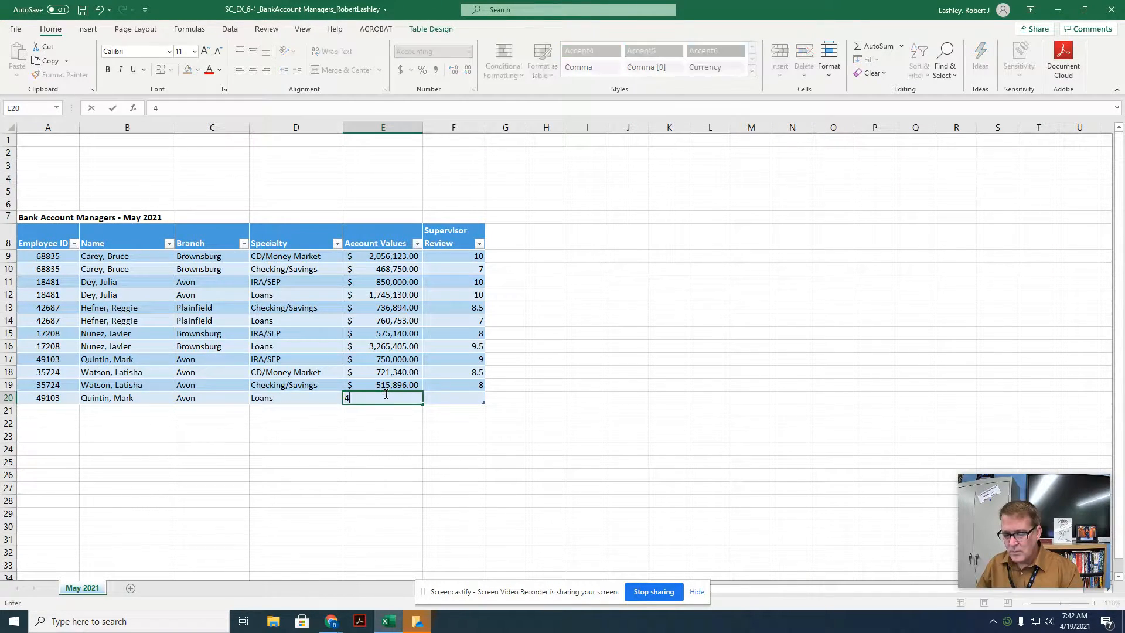
{"action": "type", "text": "429507"}
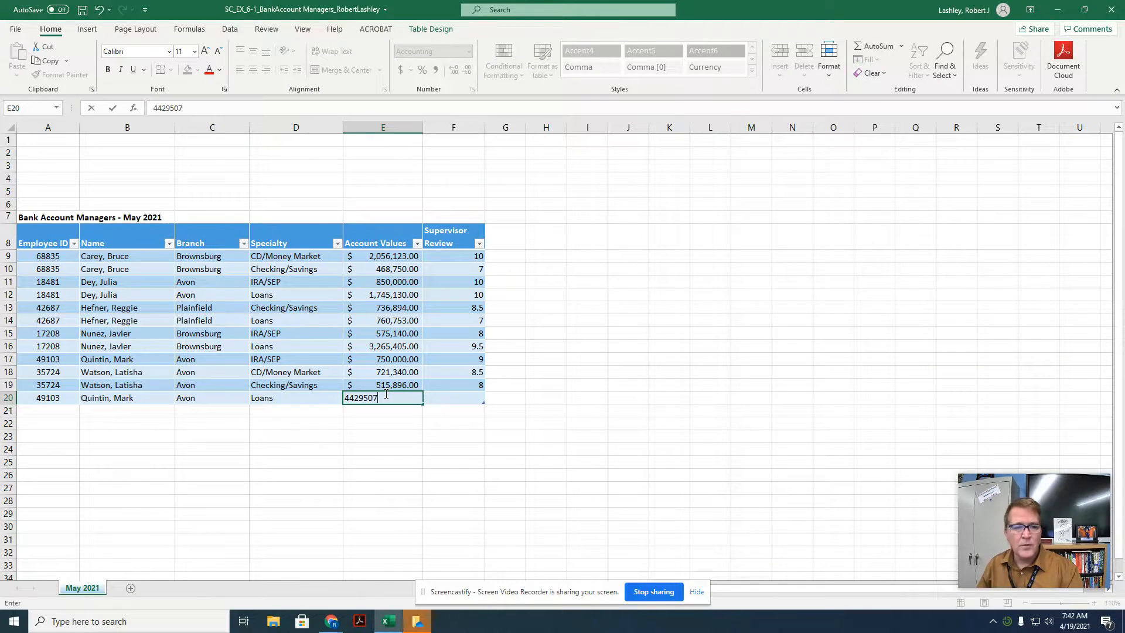
{"action": "key", "text": "Return"}
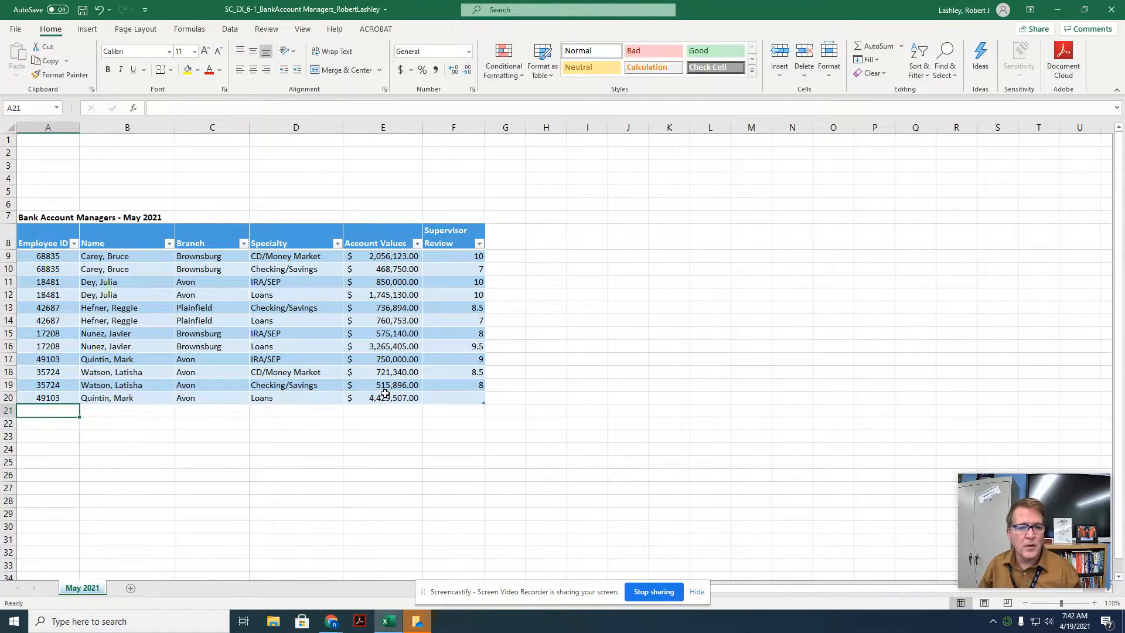
{"action": "left_click", "coordinate": [451, 399]}
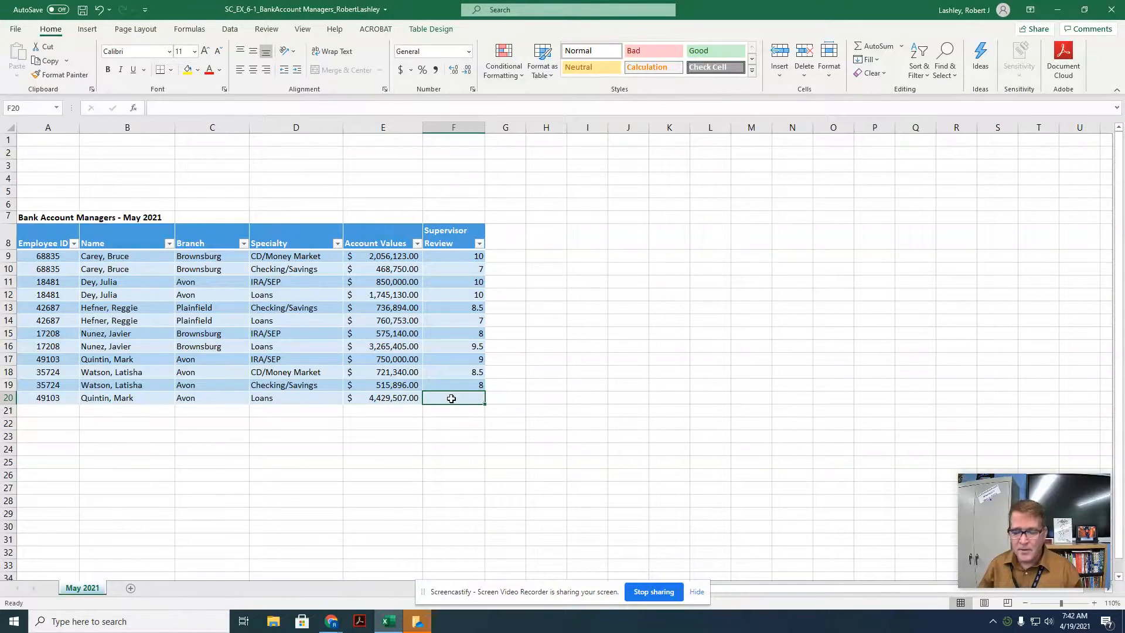
{"action": "type", "text": "9"}
{"action": "key", "text": "Return"}
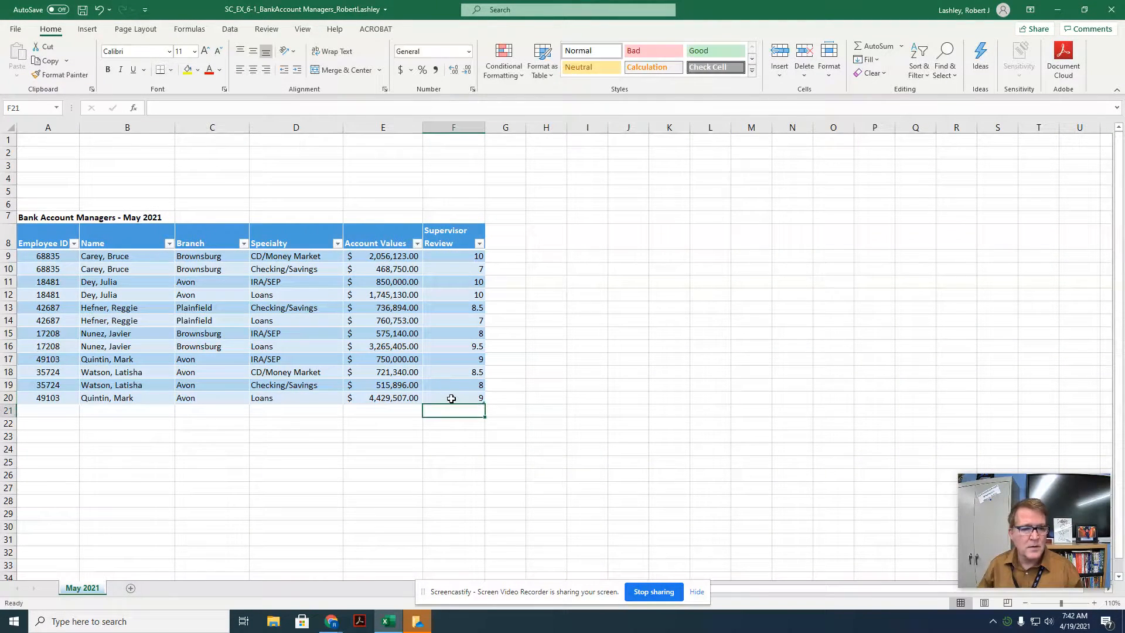
Step: Add a record in row 21 with the employee's ID and name, branch Plainfield, CD/Money Market, account value 292789 and review 6.5
{"action": "left_click", "coordinate": [66, 409]}
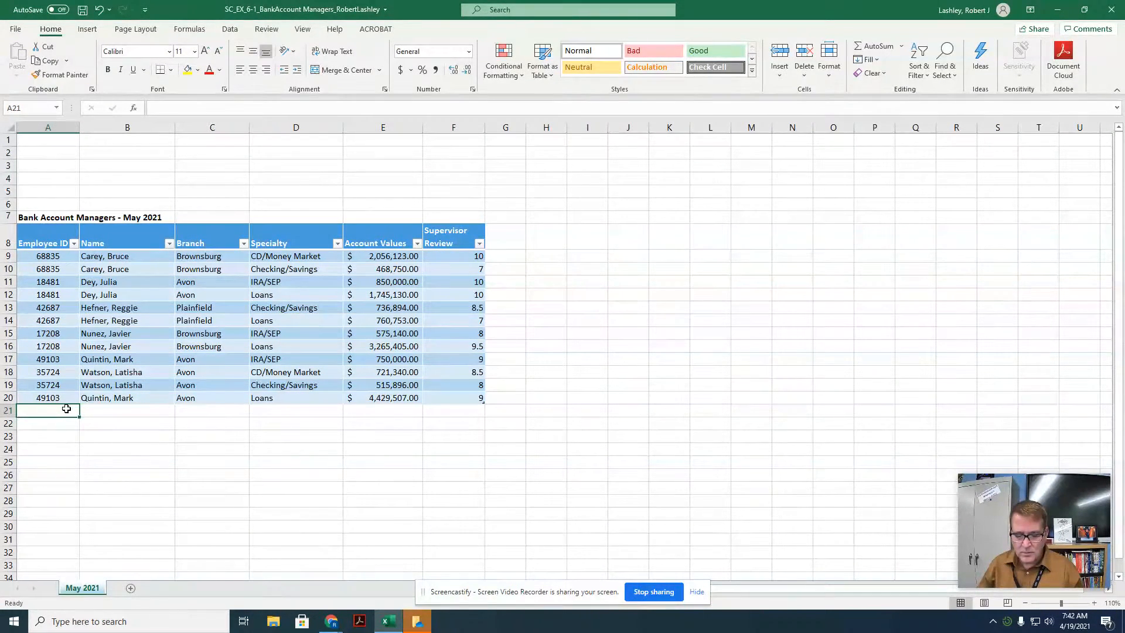
{"action": "type", "text": "4"}
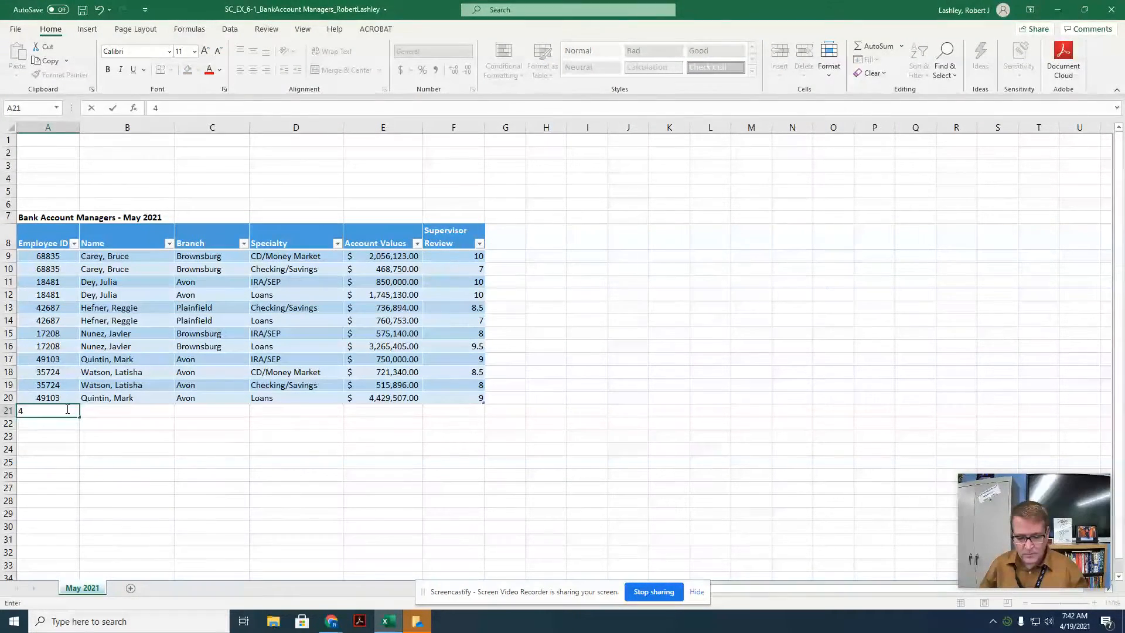
{"action": "key", "text": "BackSpace"}
{"action": "type", "text": "19"}
{"action": "key", "text": "Tab"}
{"action": "type", "text": "Tro"}
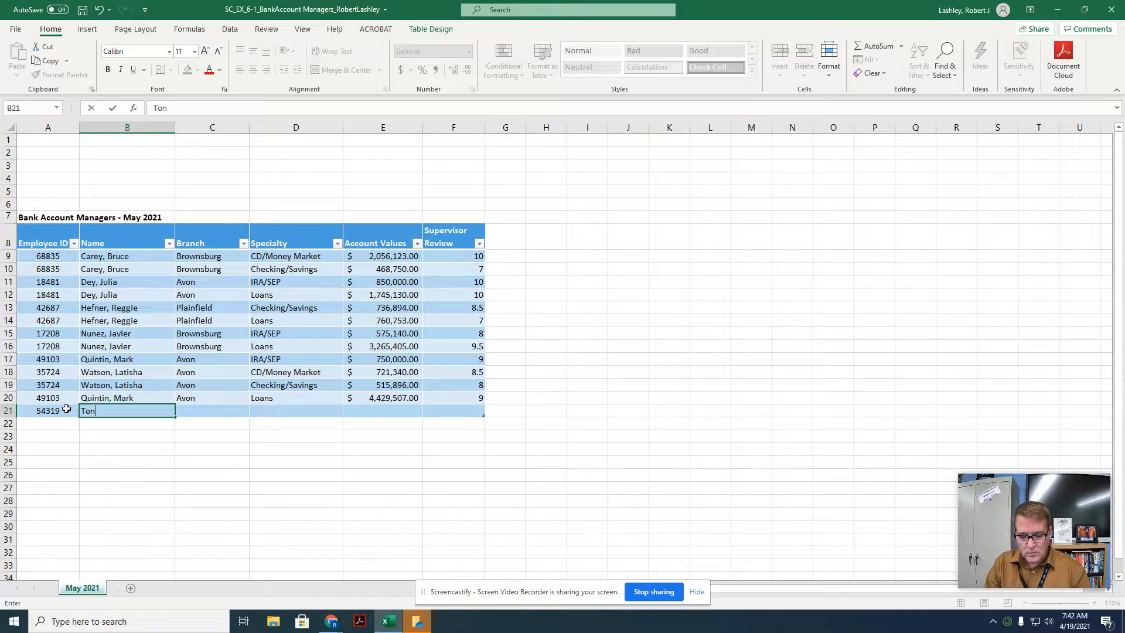
{"action": "key", "text": "BackSpace"}
{"action": "key", "text": "BackSpace"}
{"action": "type", "text": "rono, Maria"}
{"action": "key", "text": "Tab"}
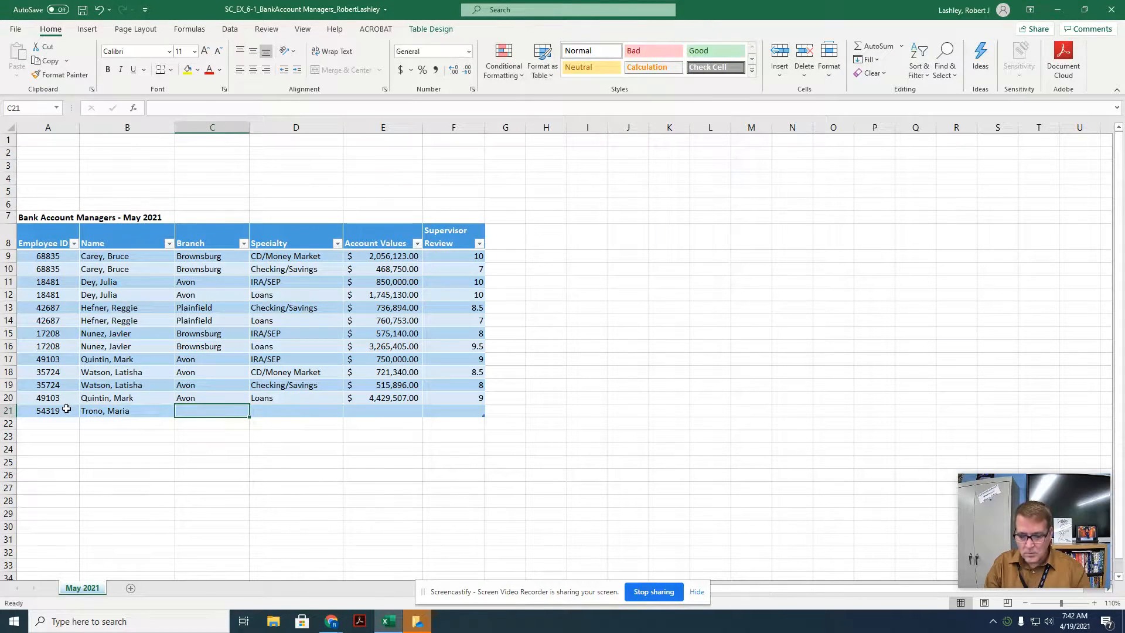
{"action": "type", "text": "{l"}
{"action": "key", "text": "BackSpace"}
{"action": "key", "text": "BackSpace"}
{"action": "type", "text": "P"}
{"action": "key", "text": "Tab"}
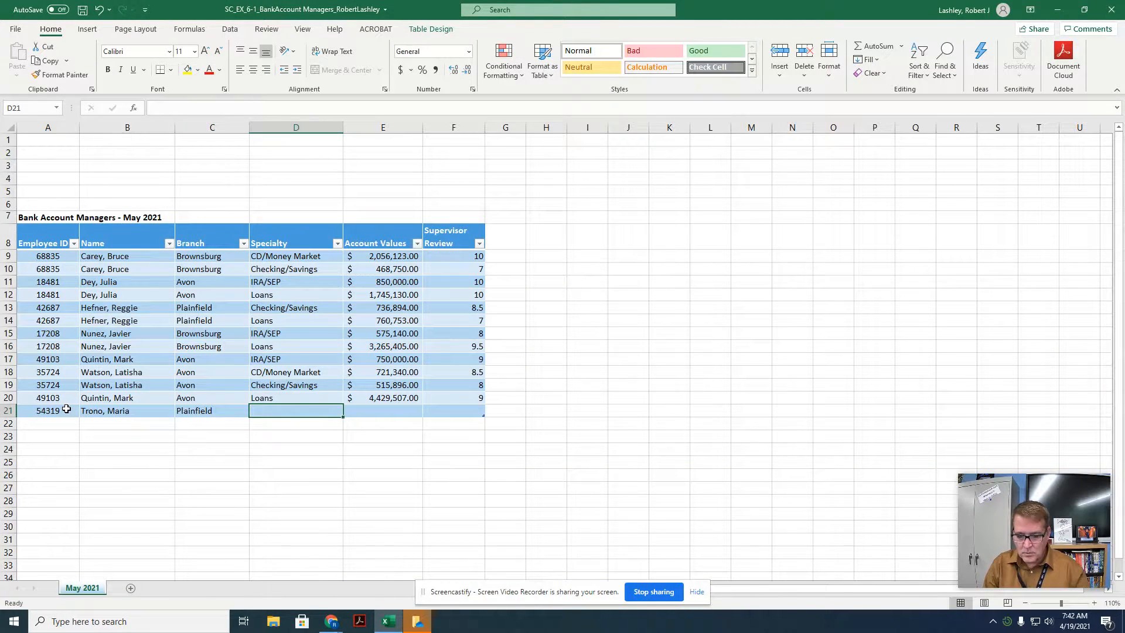
{"action": "type", "text": "CD/Money Market"}
{"action": "key", "text": "Tab"}
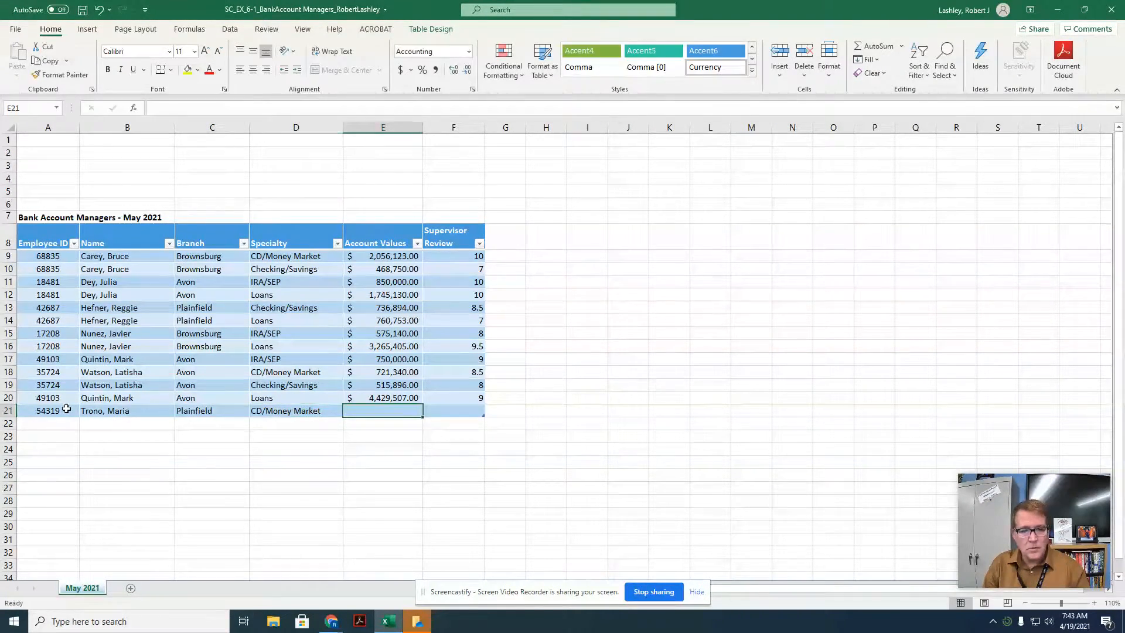
{"action": "type", "text": "292789"}
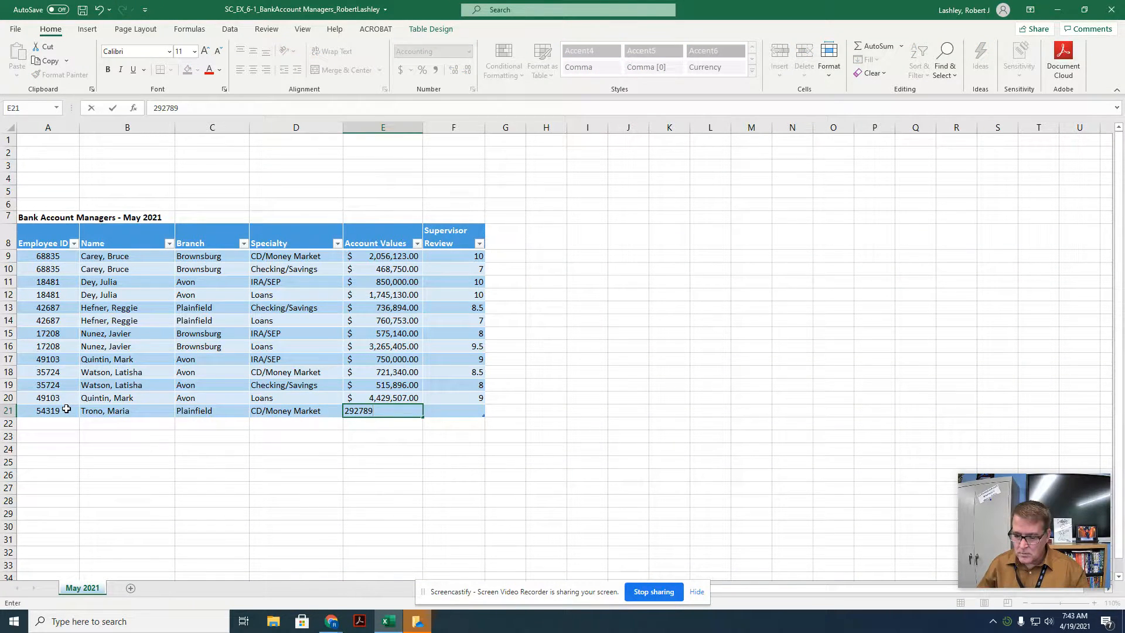
{"action": "key", "text": "Tab"}
{"action": "type", "text": "6.5"}
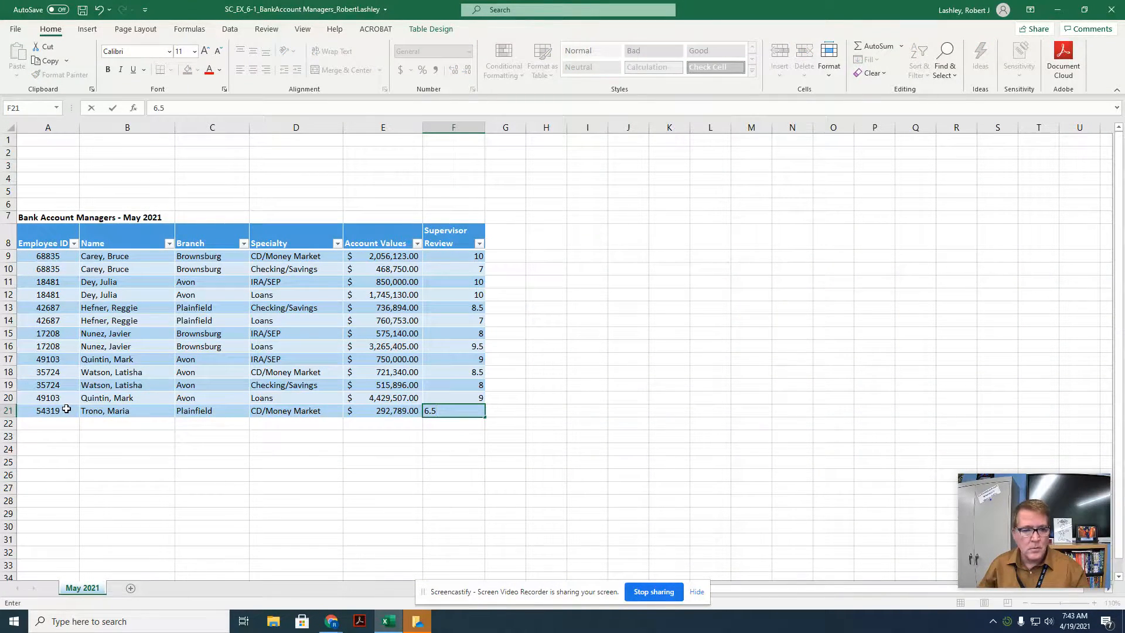
{"action": "key", "text": "Return"}
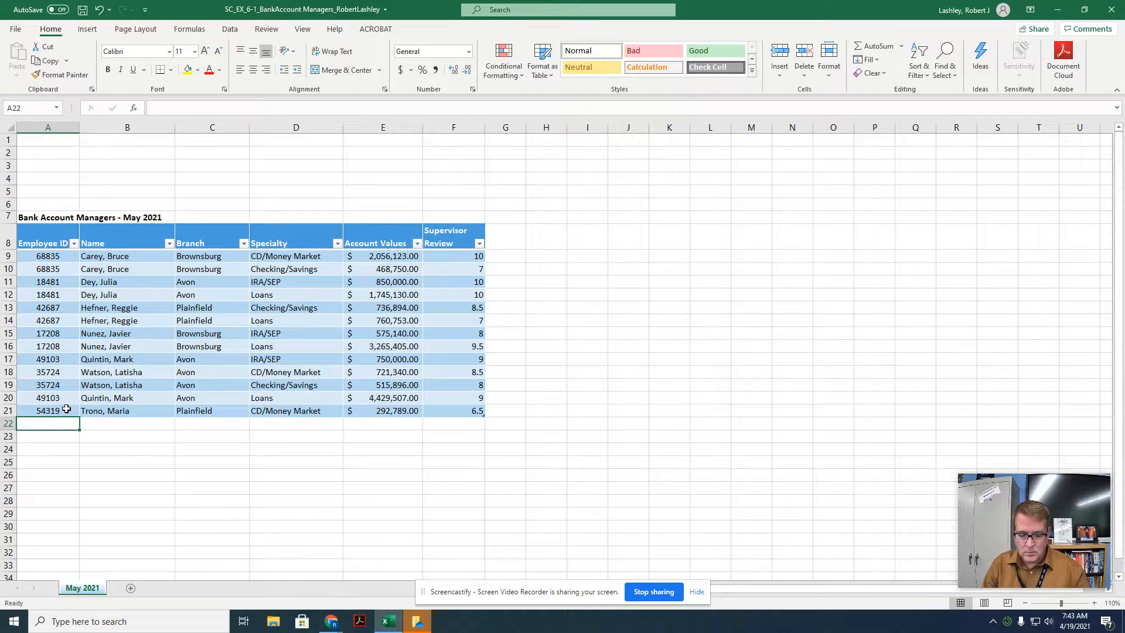
Step: Add a record in row 22 with the employee's ID and name, branch Plainfield, IRA/SEP, account value 265111 and review 6.5
{"action": "type", "text": "70607"}
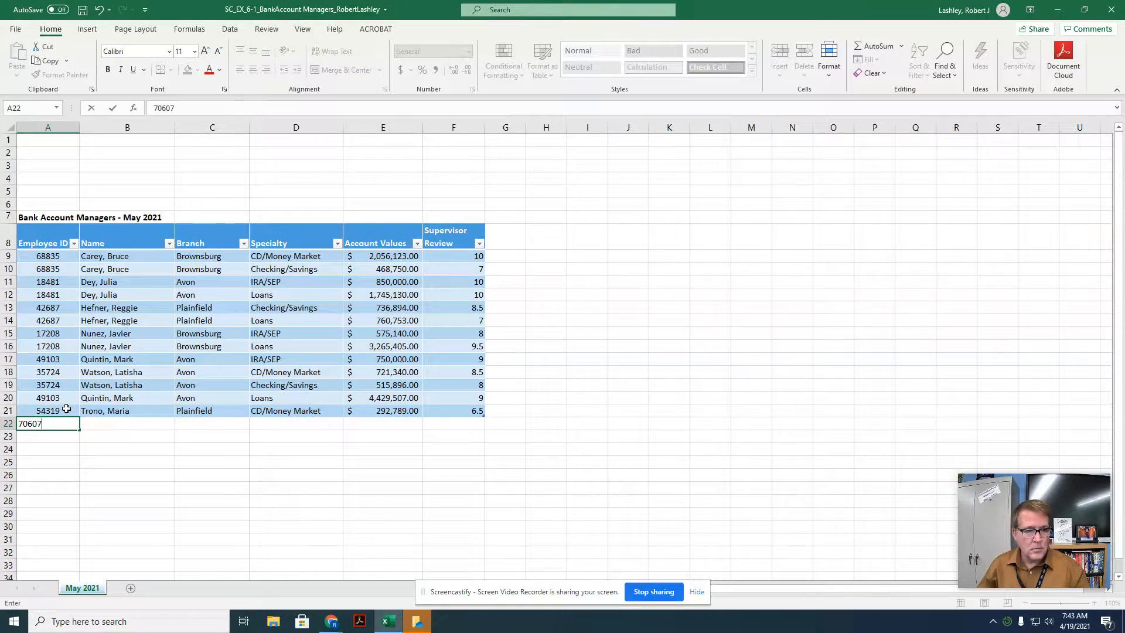
{"action": "key", "text": "Tab"}
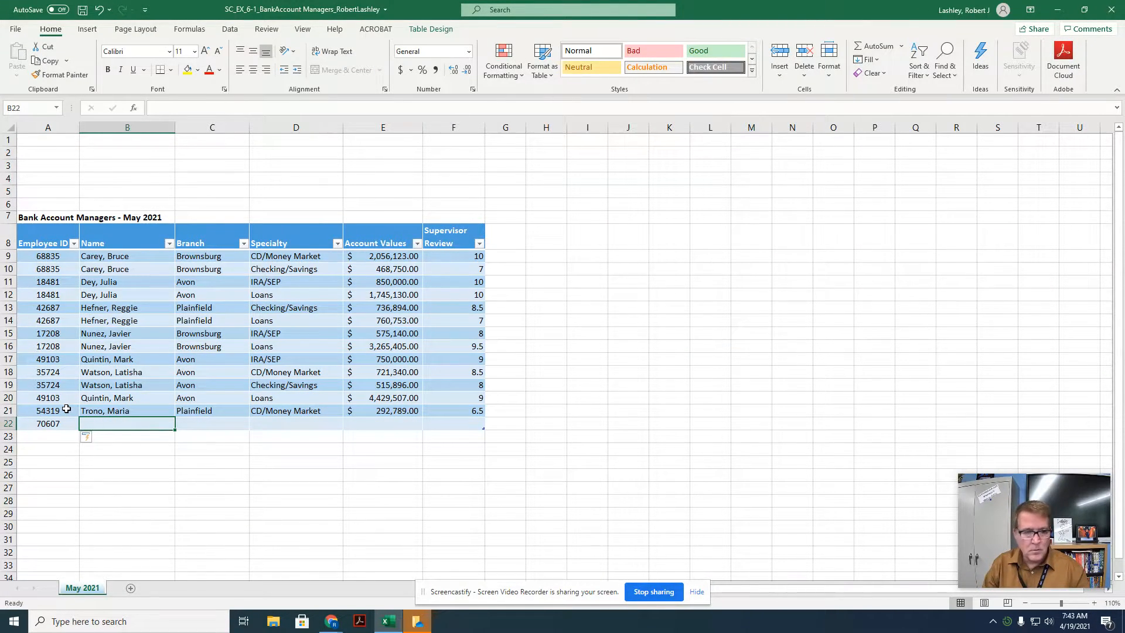
{"action": "type", "text": "Zhang, Wei"}
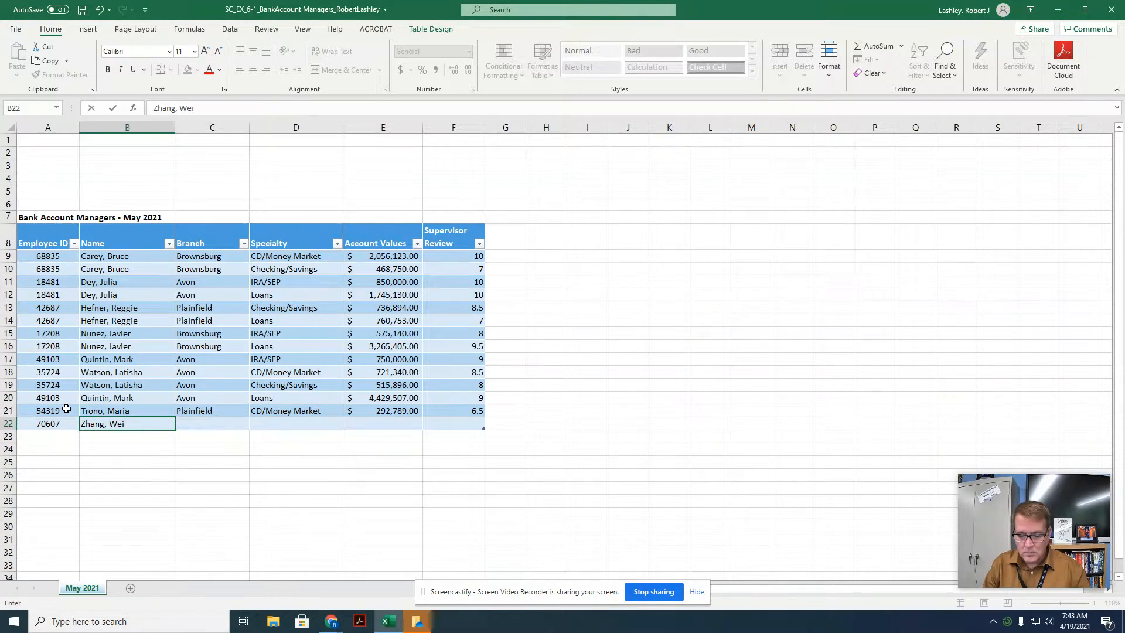
{"action": "key", "text": "Tab"}
{"action": "type", "text": "P"}
{"action": "key", "text": "Tab"}
{"action": "type", "text": "IRA/SEP"}
{"action": "key", "text": "Tab"}
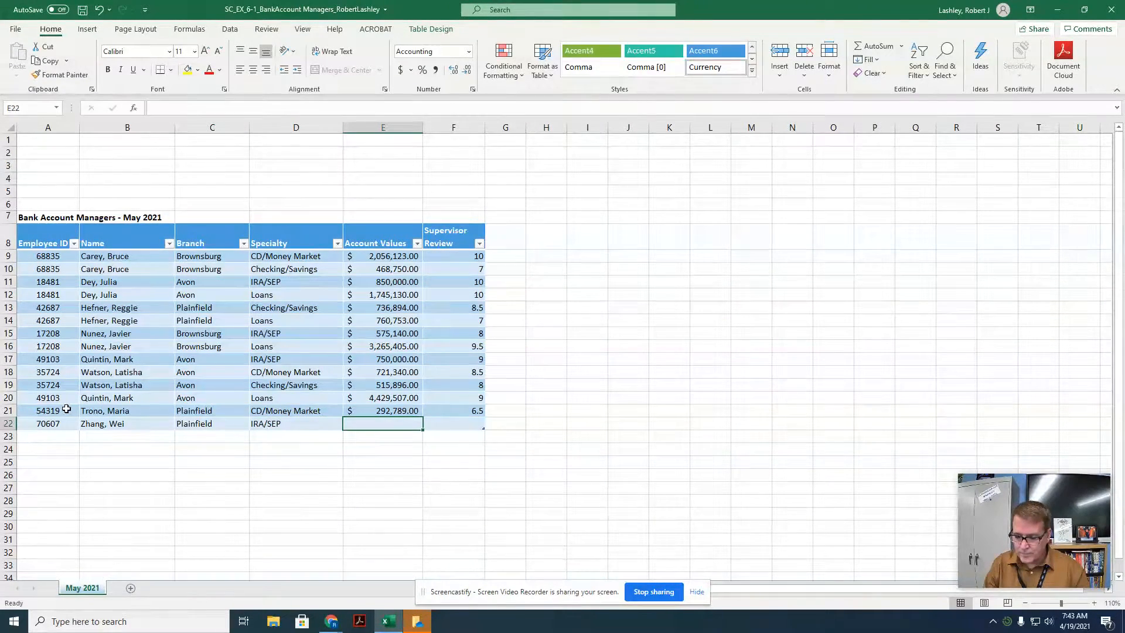
{"action": "type", "text": "265"}
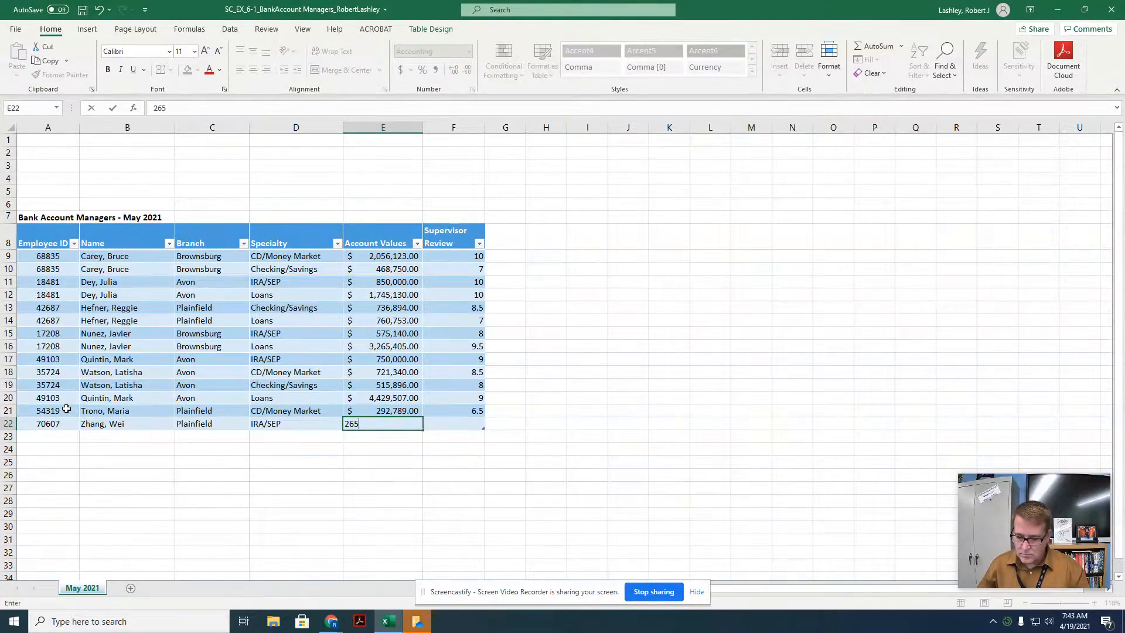
{"action": "type", "text": ",11111"}
{"action": "key", "text": "Tab"}
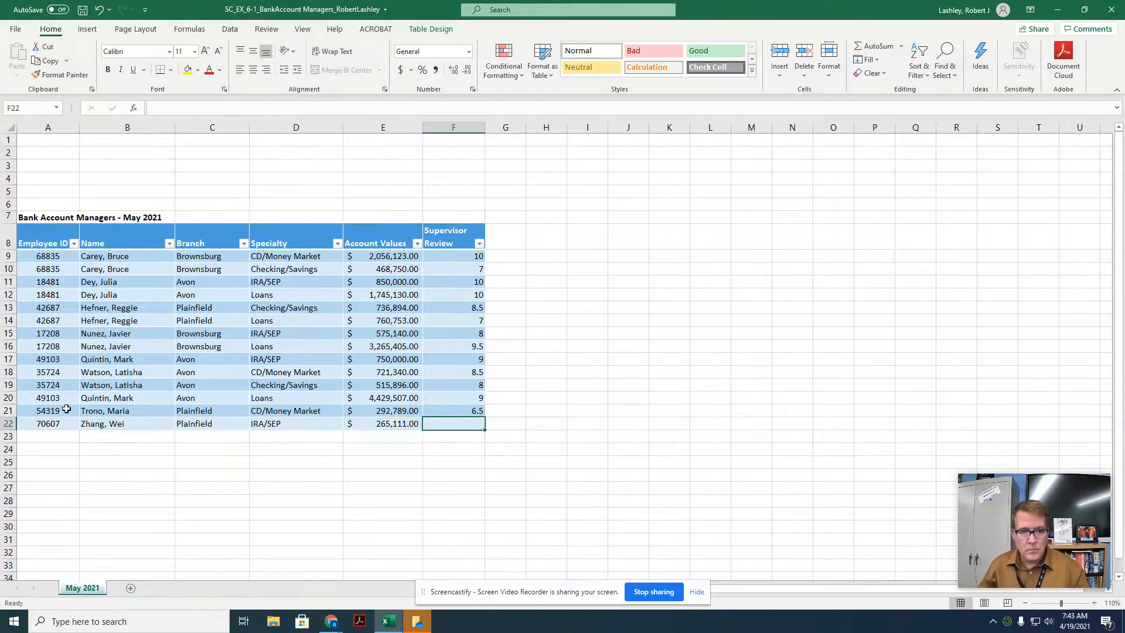
{"action": "type", "text": "6.5"}
{"action": "key", "text": "Return"}
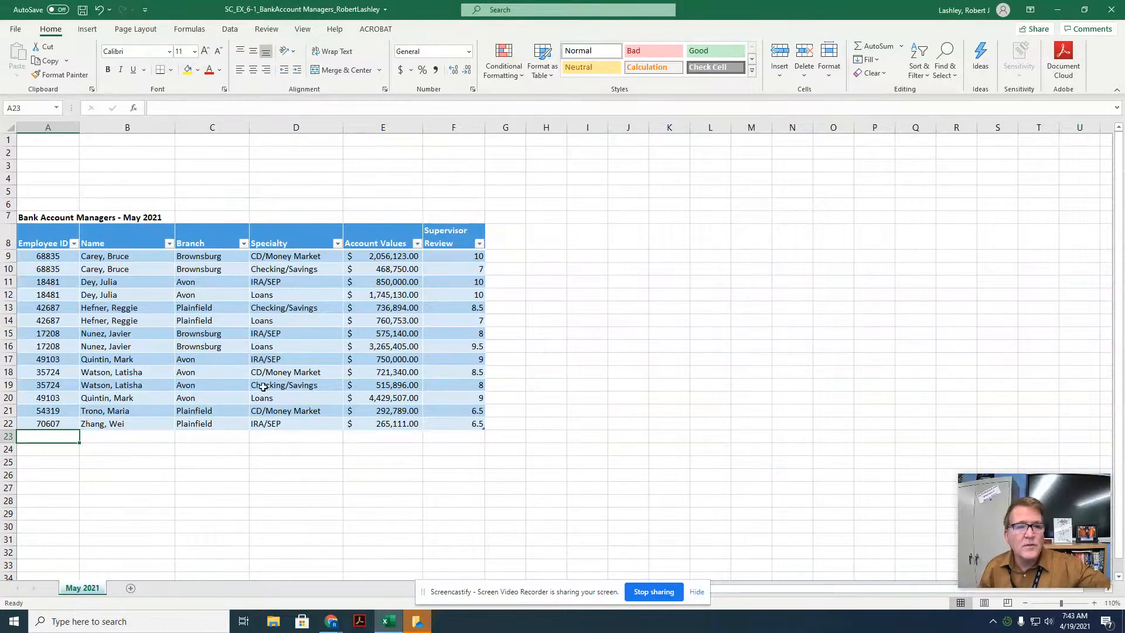
Step: Widen column G and add a new table column headed Rating in G8
{"action": "left_click", "coordinate": [500, 188]}
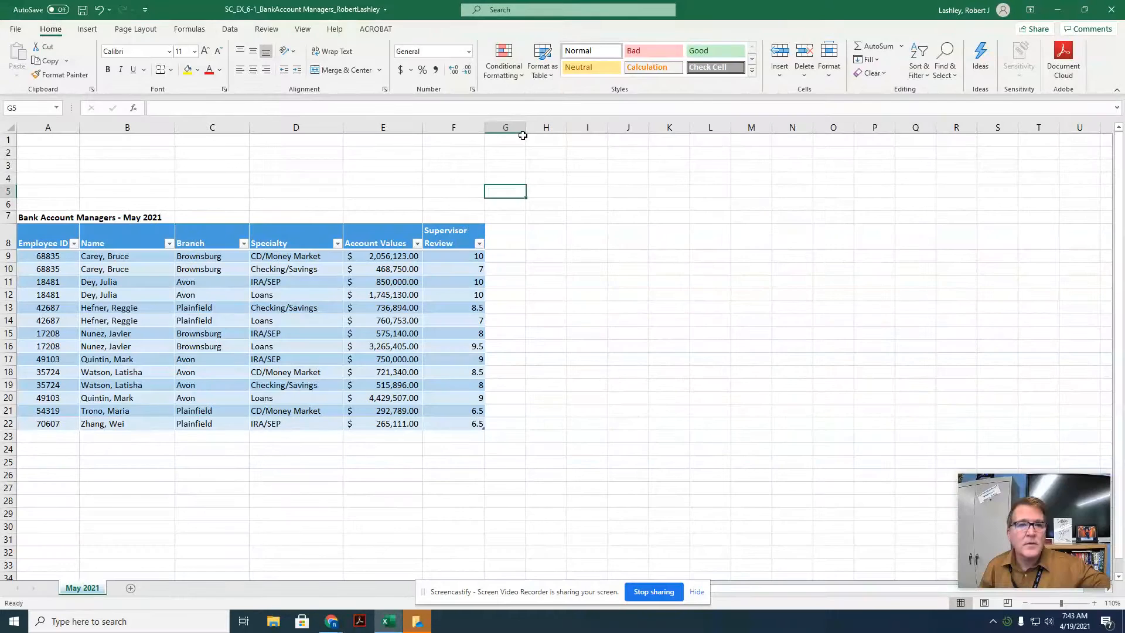
{"action": "left_click_drag", "start_coordinate": [526, 128], "coordinate": [549, 128]}
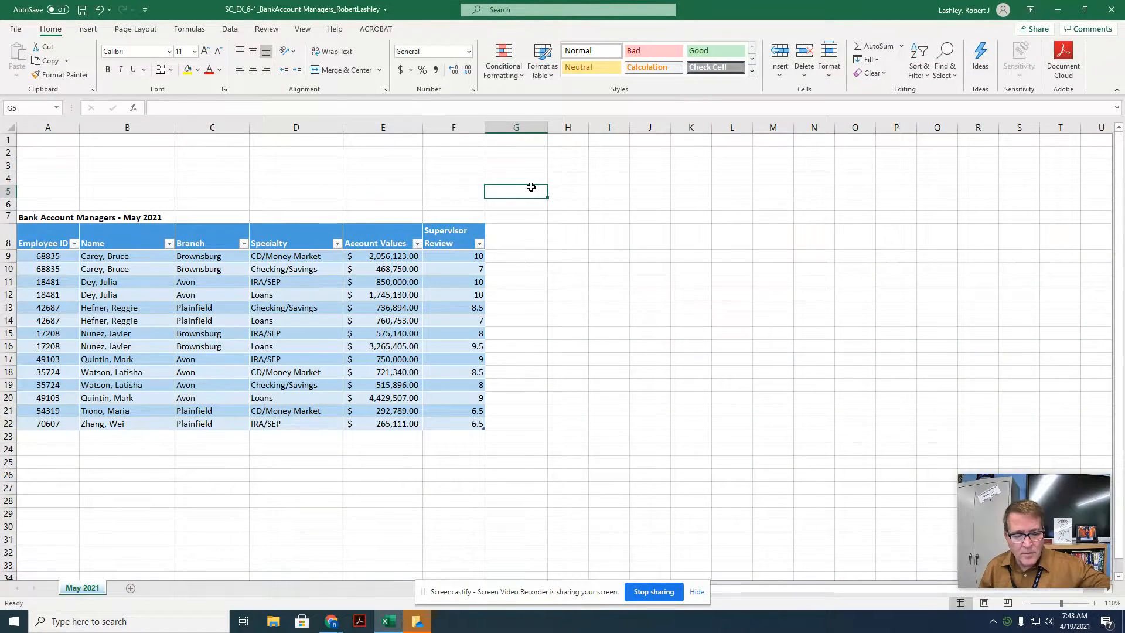
{"action": "left_click", "coordinate": [515, 239]}
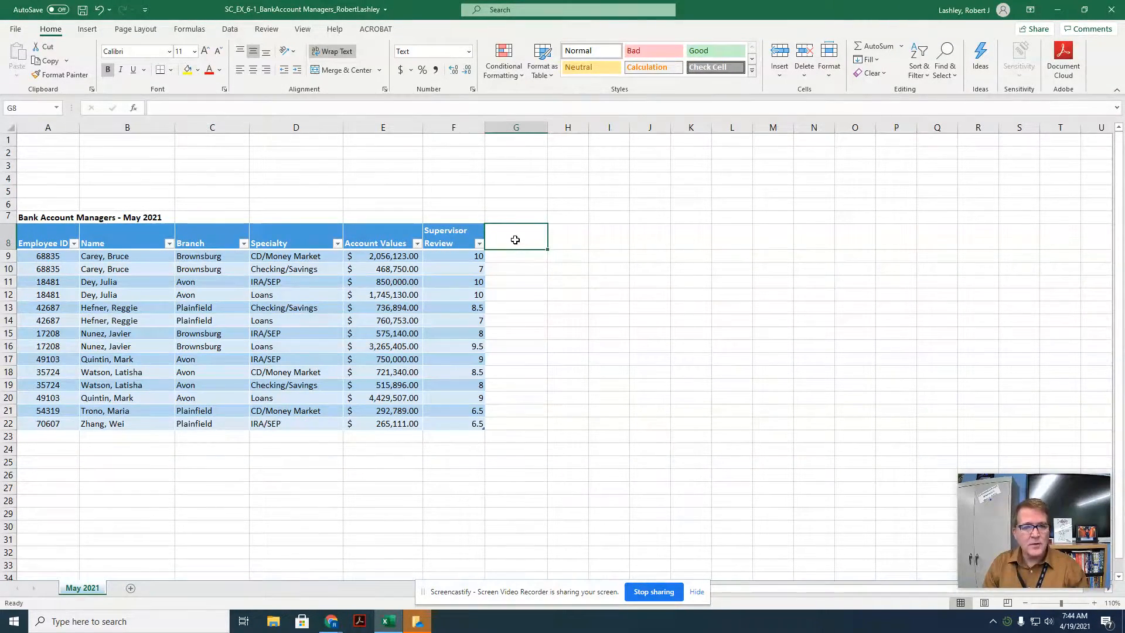
{"action": "type", "text": "Rat"}
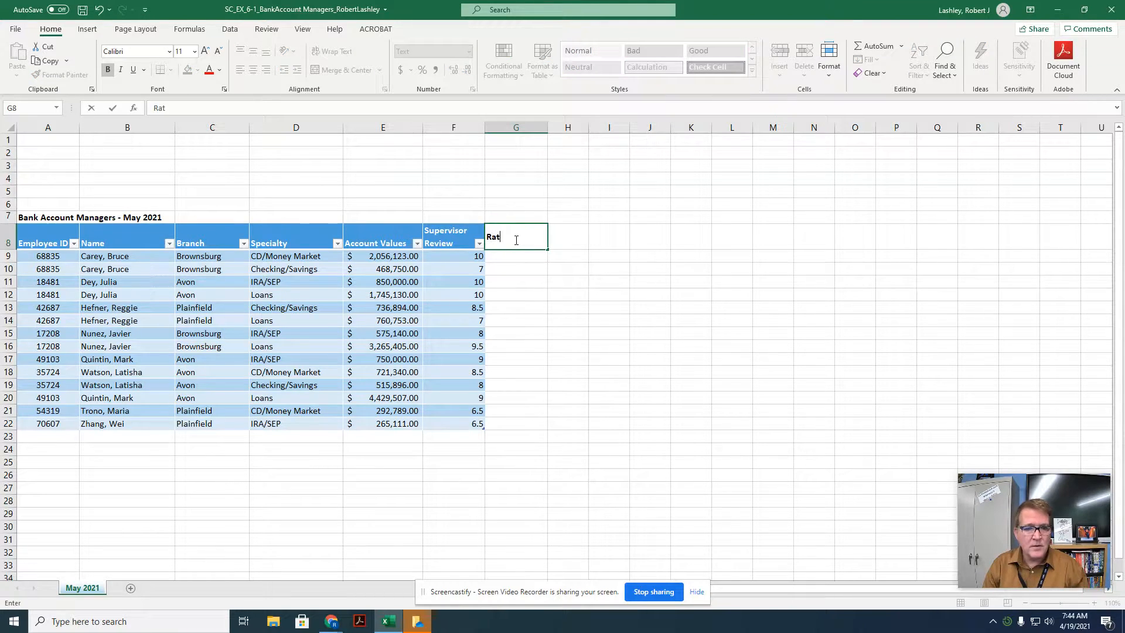
{"action": "type", "text": "ing"}
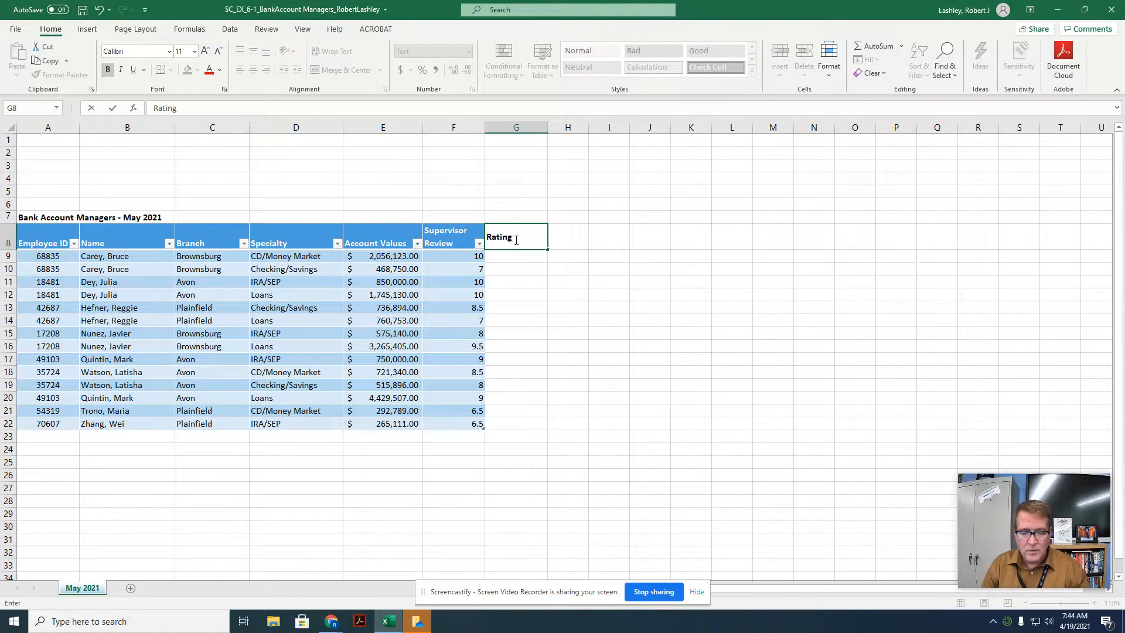
{"action": "key", "text": "Return"}
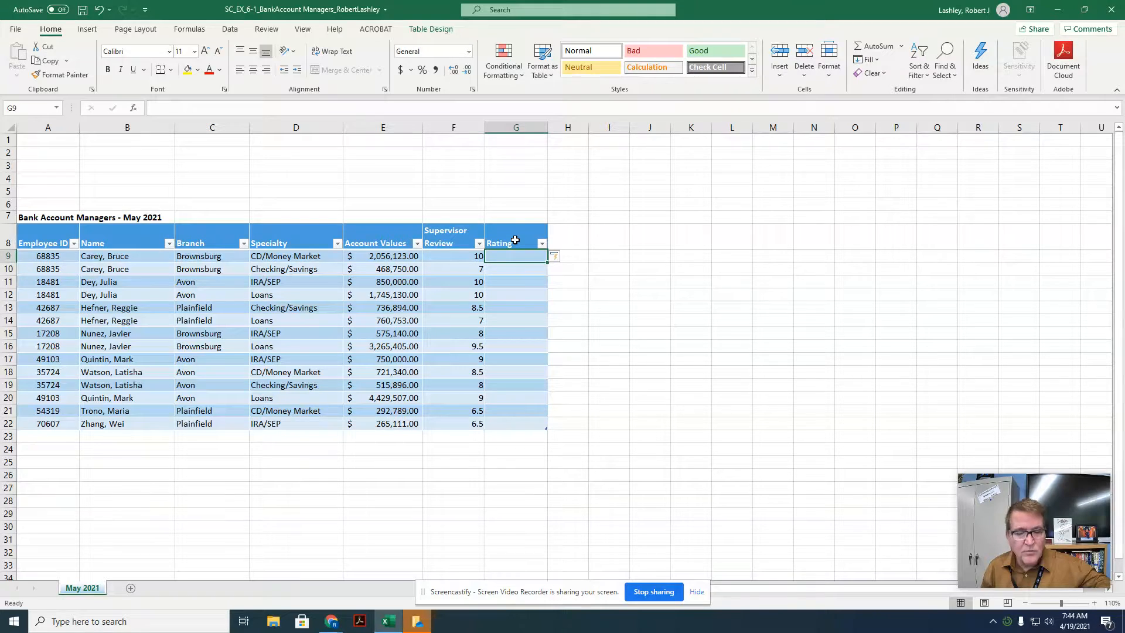
Step: Widen column H and add a new table column headed Loan Commission in H8
{"action": "left_click_drag", "start_coordinate": [588, 128], "coordinate": [610, 132]}
{"action": "left_click", "coordinate": [580, 238]}
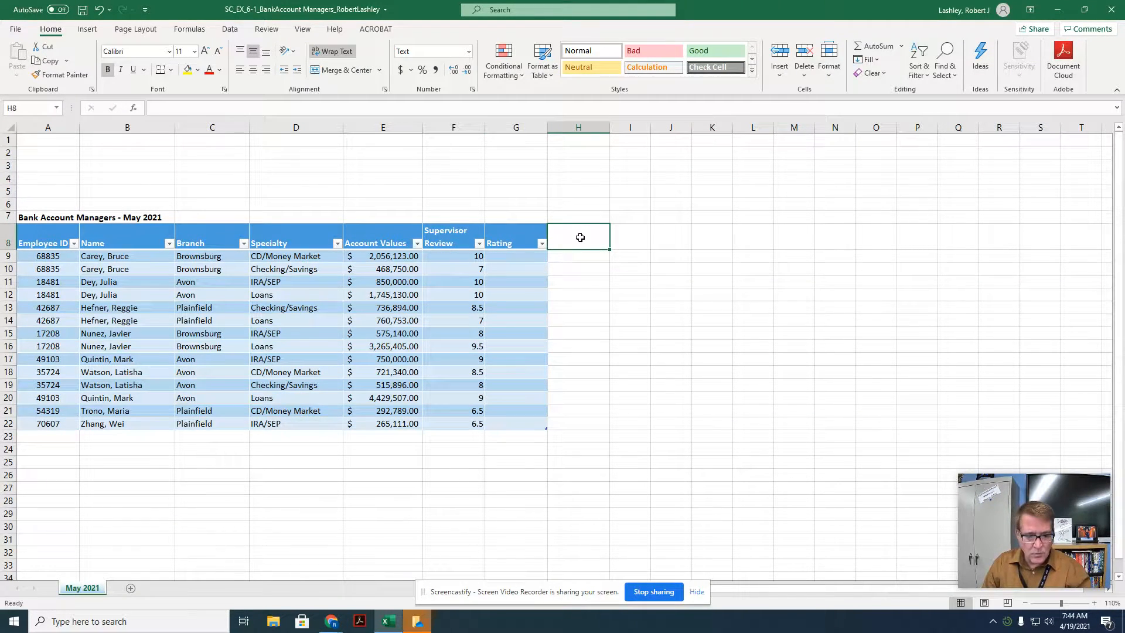
{"action": "type", "text": "Loan Commission"}
{"action": "key", "text": "Return"}
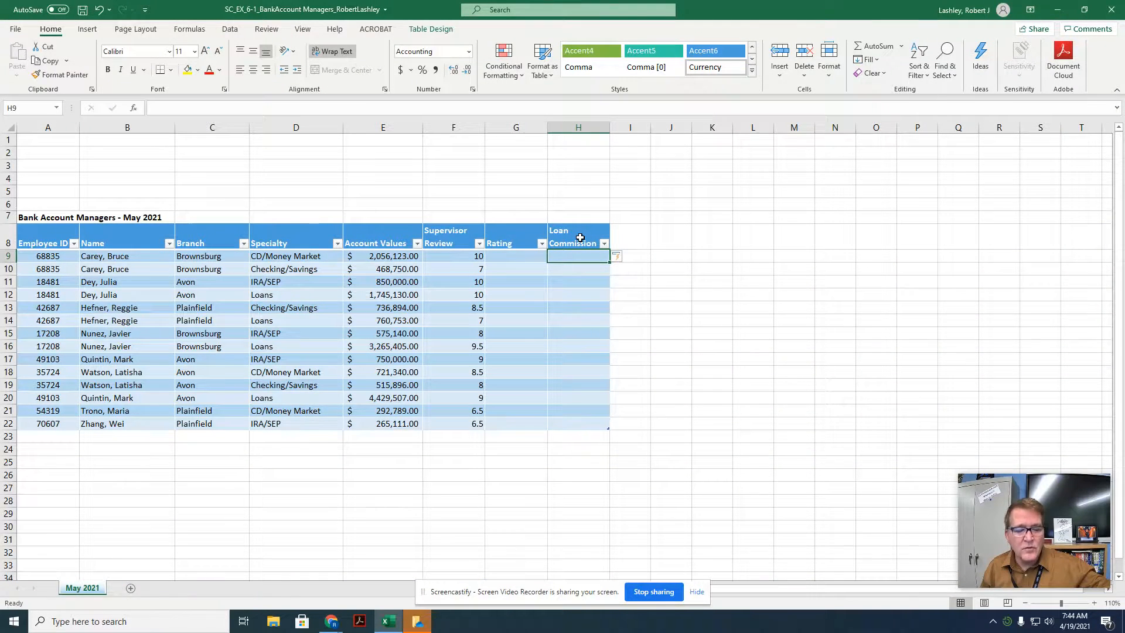
Step: Widen column I and add a new table column headed New Money Commission in I8
{"action": "left_click", "coordinate": [629, 238]}
{"action": "left_click_drag", "start_coordinate": [652, 122], "coordinate": [673, 130]}
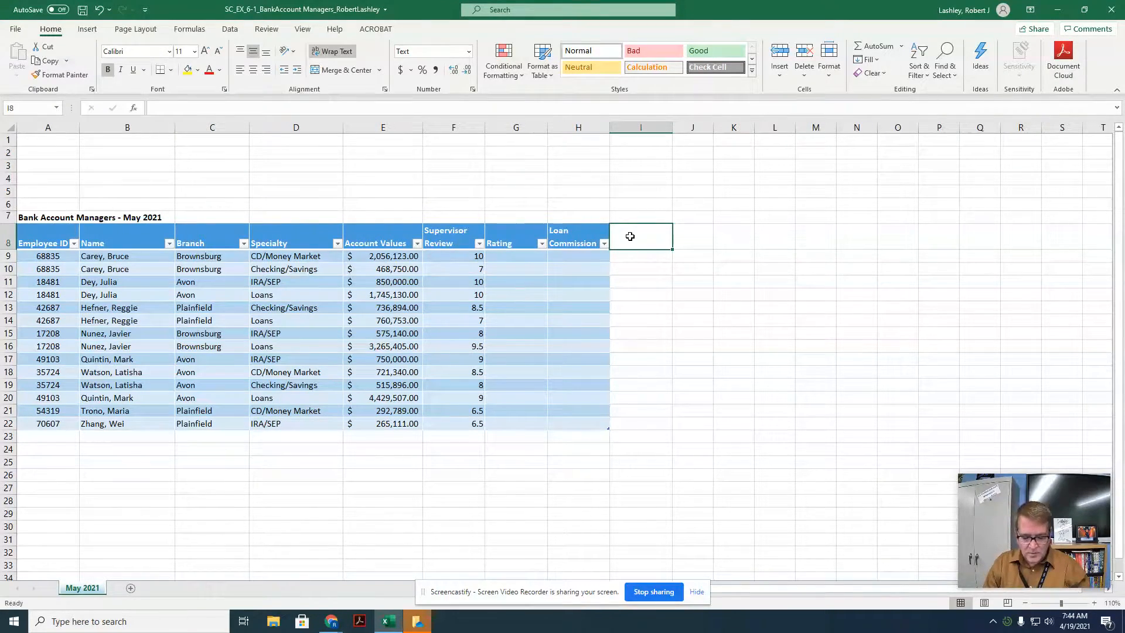
{"action": "type", "text": "New Money"}
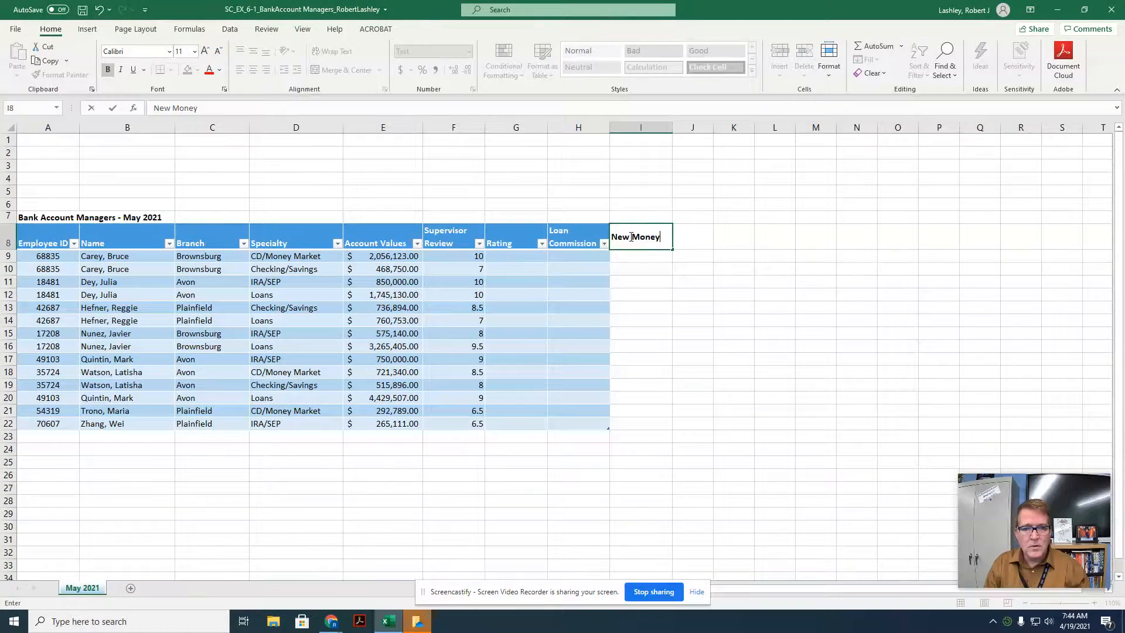
{"action": "type", "text": " Commission"}
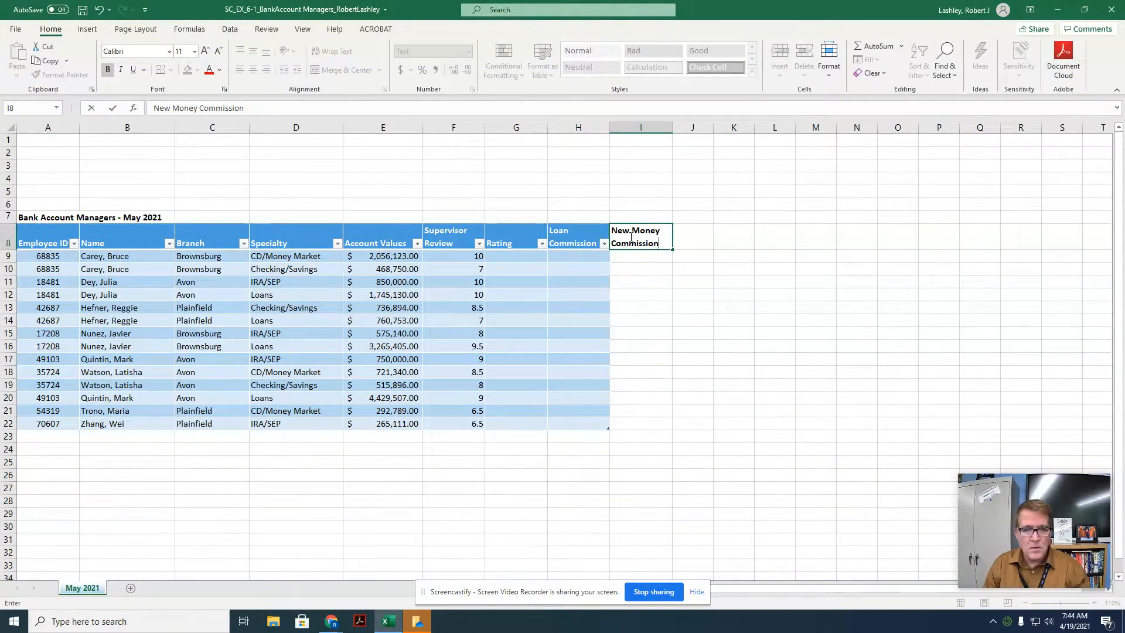
{"action": "key", "text": "Return"}
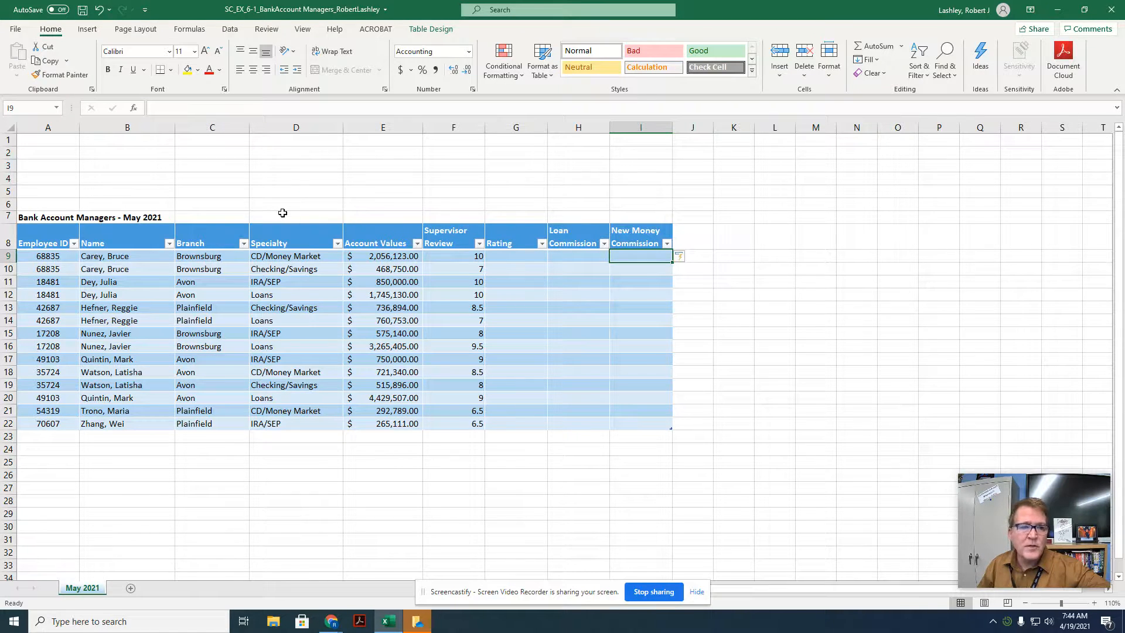
Step: Center the title Bank Account Managers - May 2021 across cells A7:I7 using Center Across Selection alignment
{"action": "left_click", "coordinate": [63, 217]}
{"action": "left_click_drag", "start_coordinate": [63, 217], "coordinate": [642, 218]}
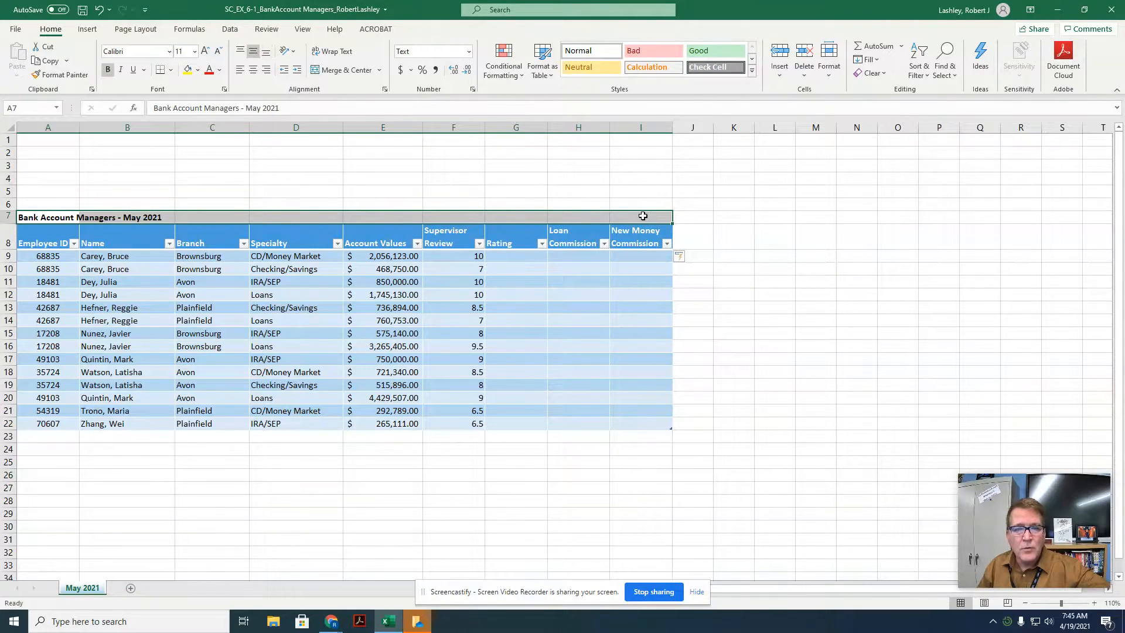
{"action": "right_click", "coordinate": [643, 217]}
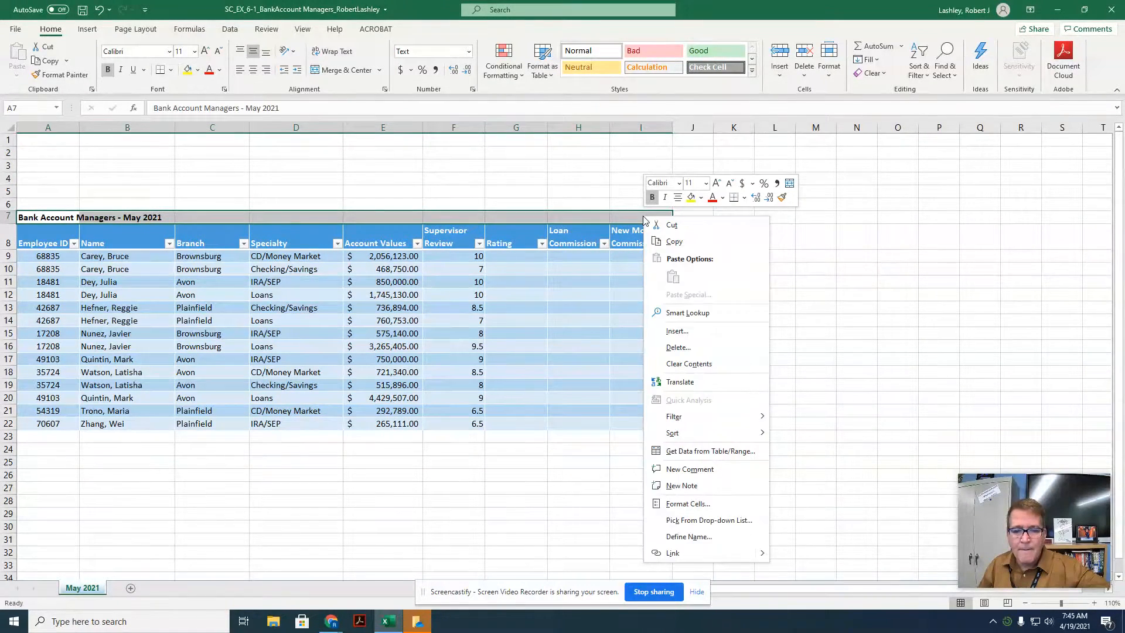
{"action": "left_click", "coordinate": [689, 504]}
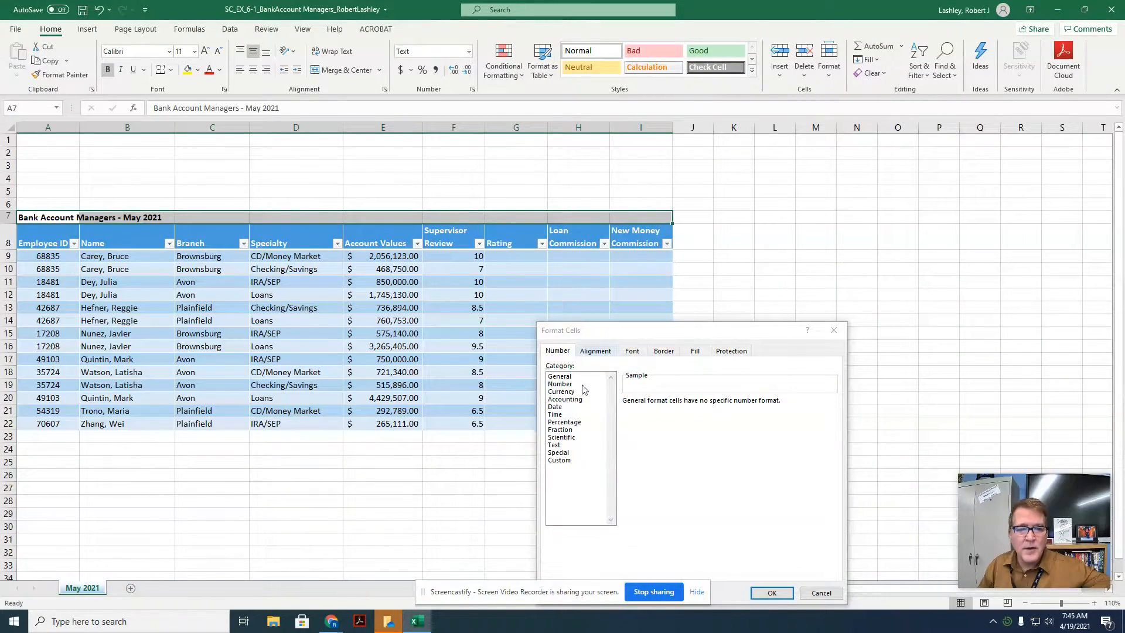
{"action": "left_click", "coordinate": [595, 352]}
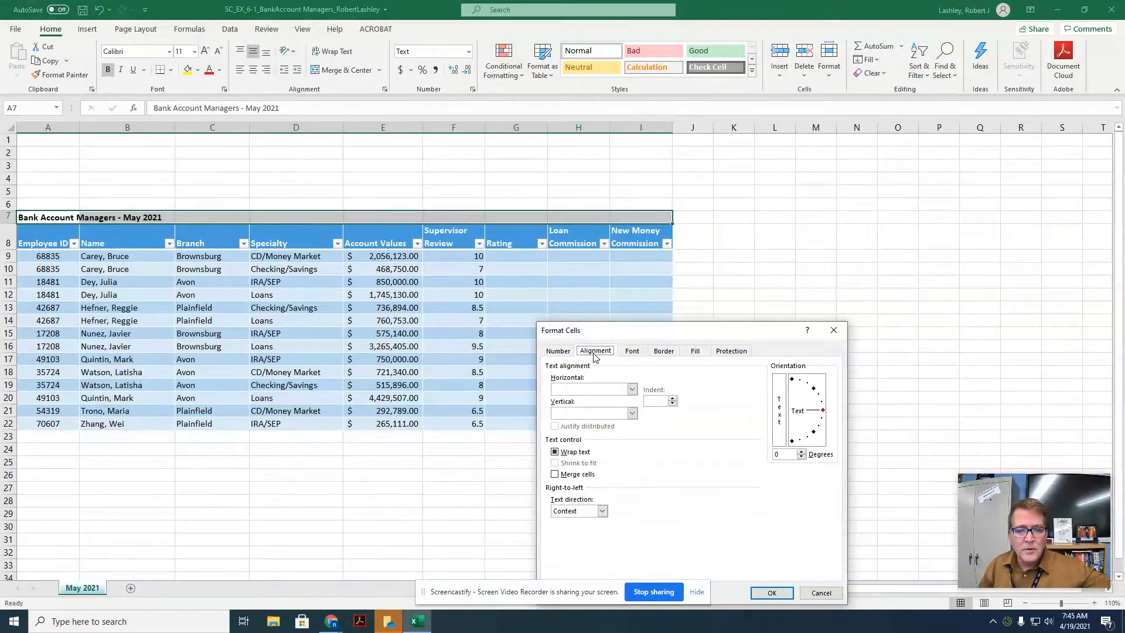
{"action": "left_click", "coordinate": [632, 391]}
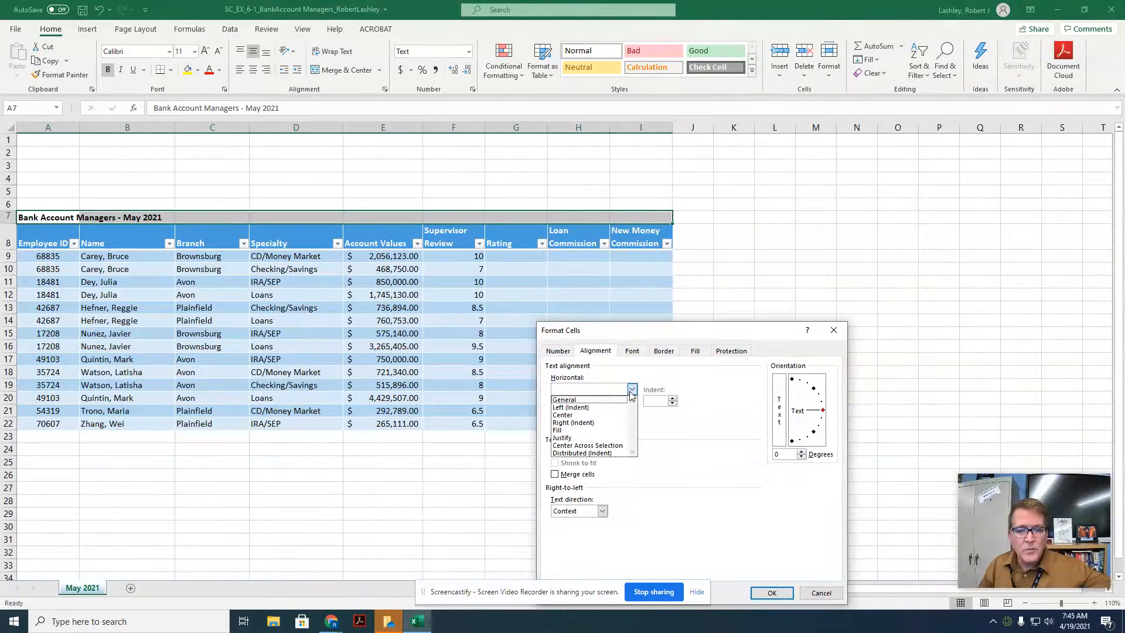
{"action": "left_click", "coordinate": [618, 447]}
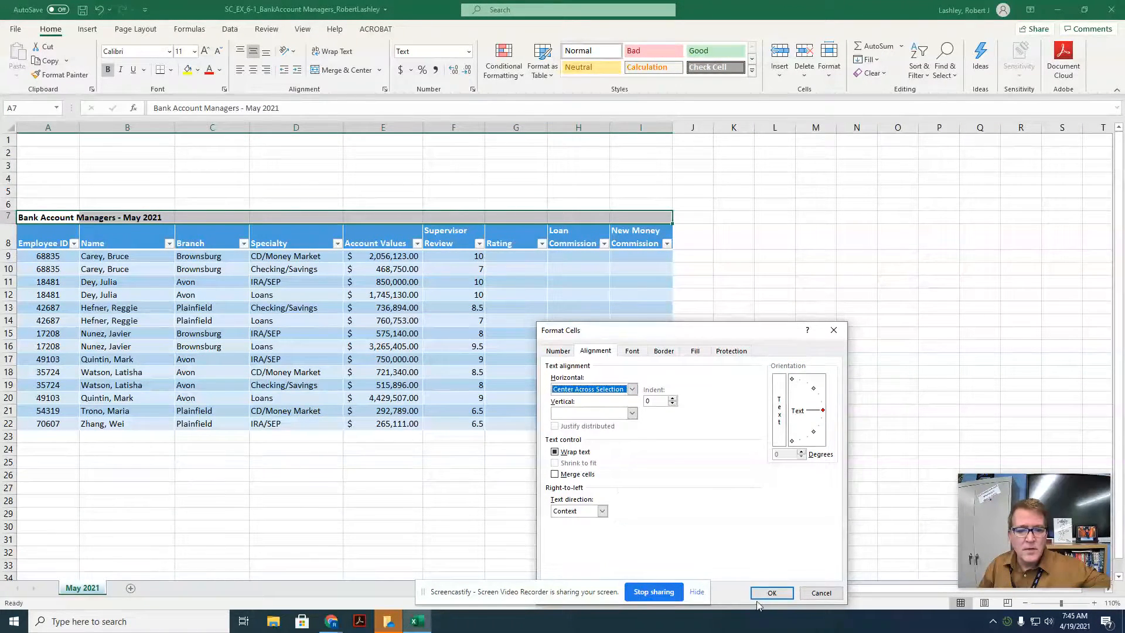
{"action": "left_click", "coordinate": [772, 592]}
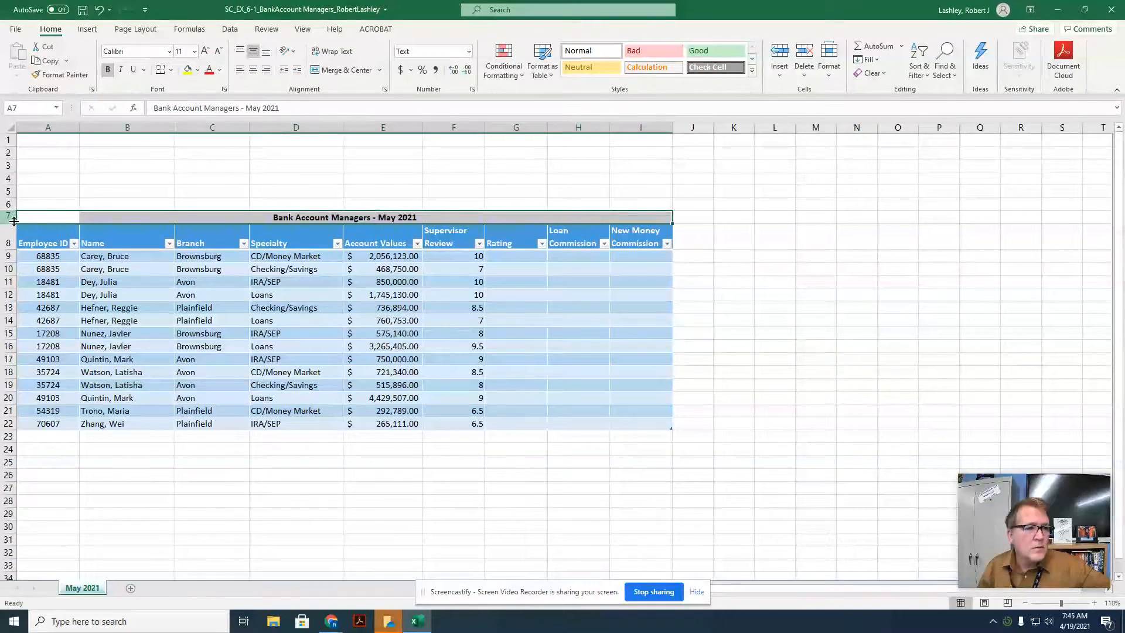
Step: Increase the height of the title row 7 and save the workbook
{"action": "left_click_drag", "start_coordinate": [9, 224], "coordinate": [9, 235]}
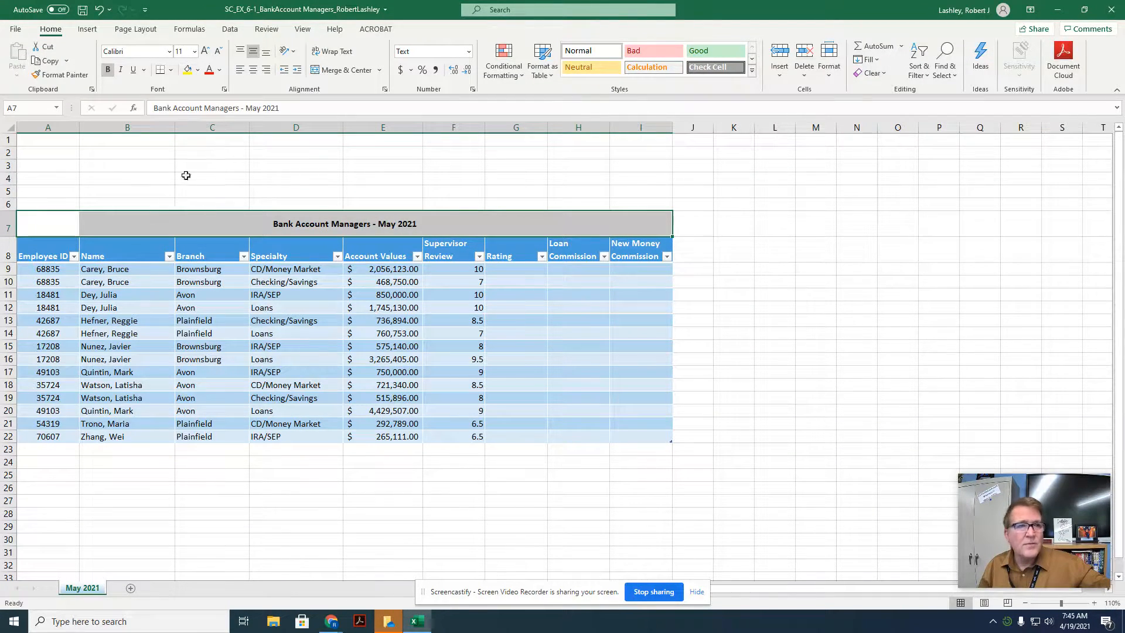
{"action": "left_click", "coordinate": [82, 12]}
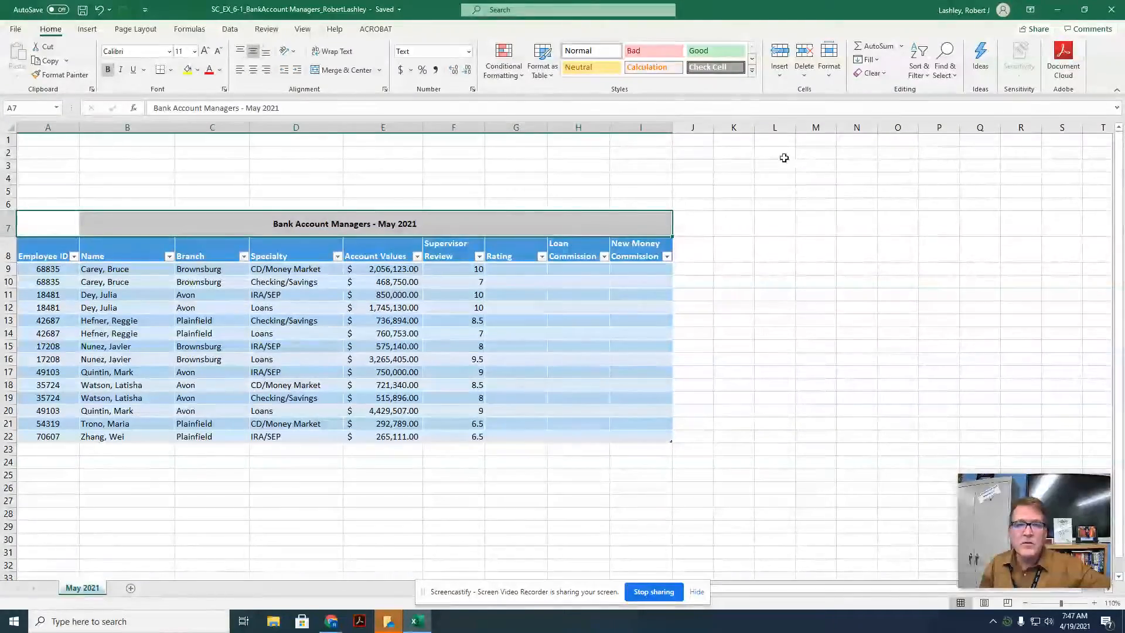
Step: Enter the label Rating Table in cell L1
{"action": "left_click_drag", "start_coordinate": [774, 127], "coordinate": [821, 131]}
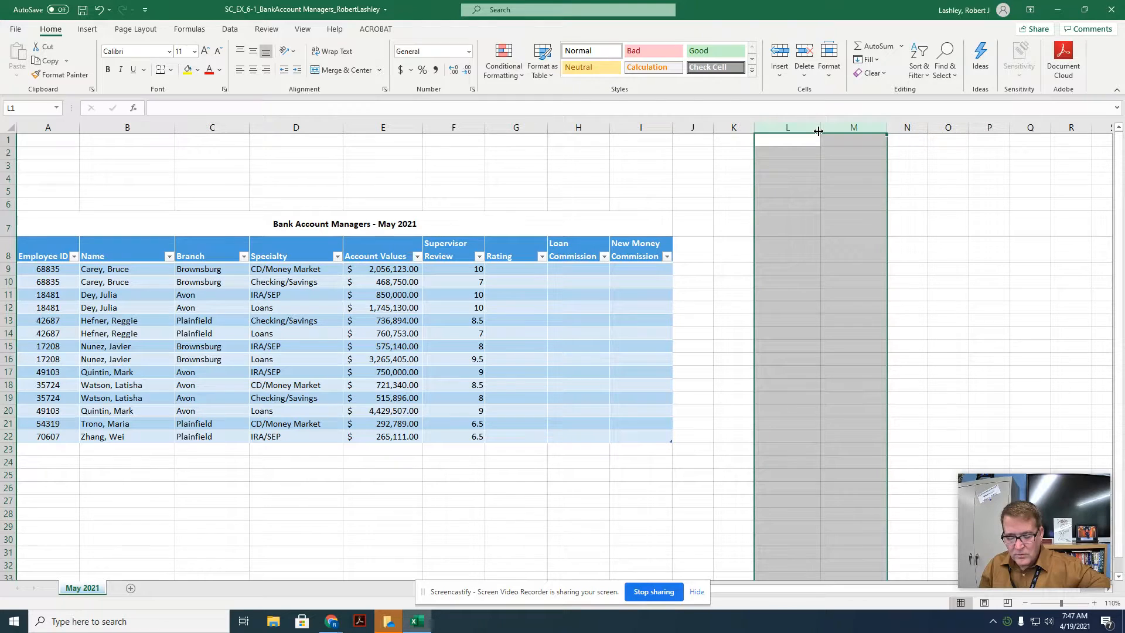
{"action": "left_click", "coordinate": [802, 141]}
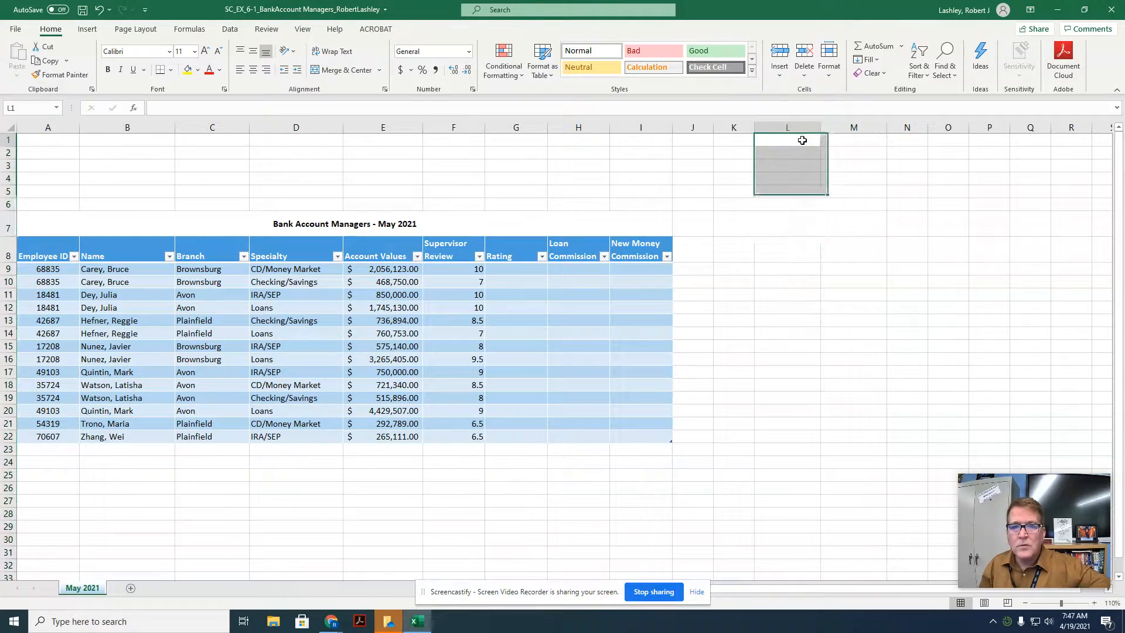
{"action": "type", "text": "Rat"}
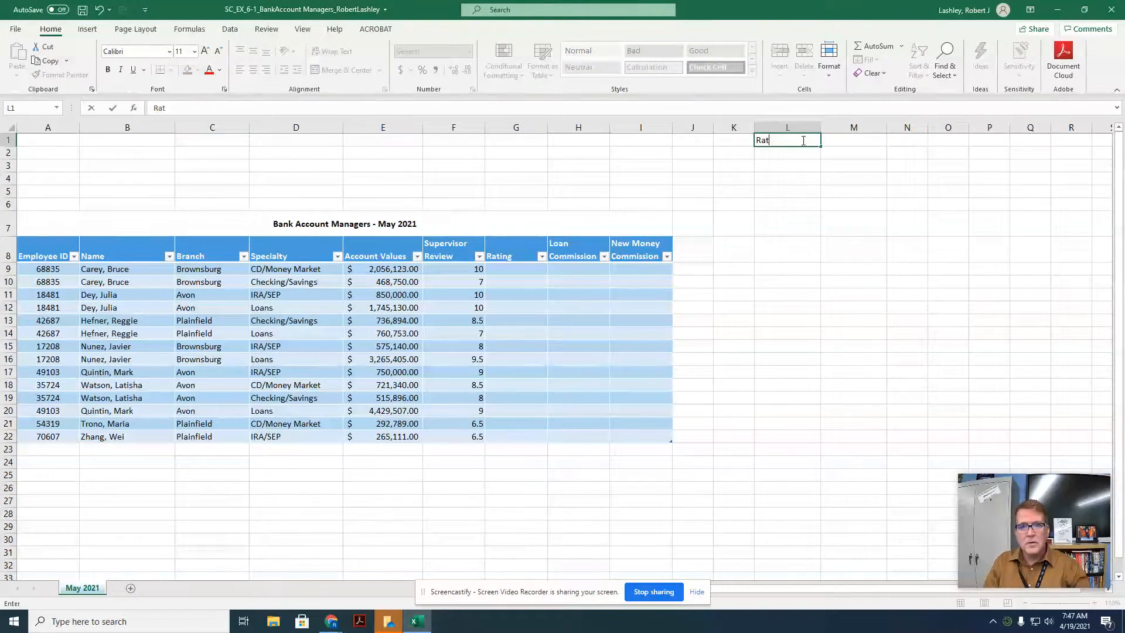
{"action": "type", "text": "ing Table"}
{"action": "key", "text": "Return"}
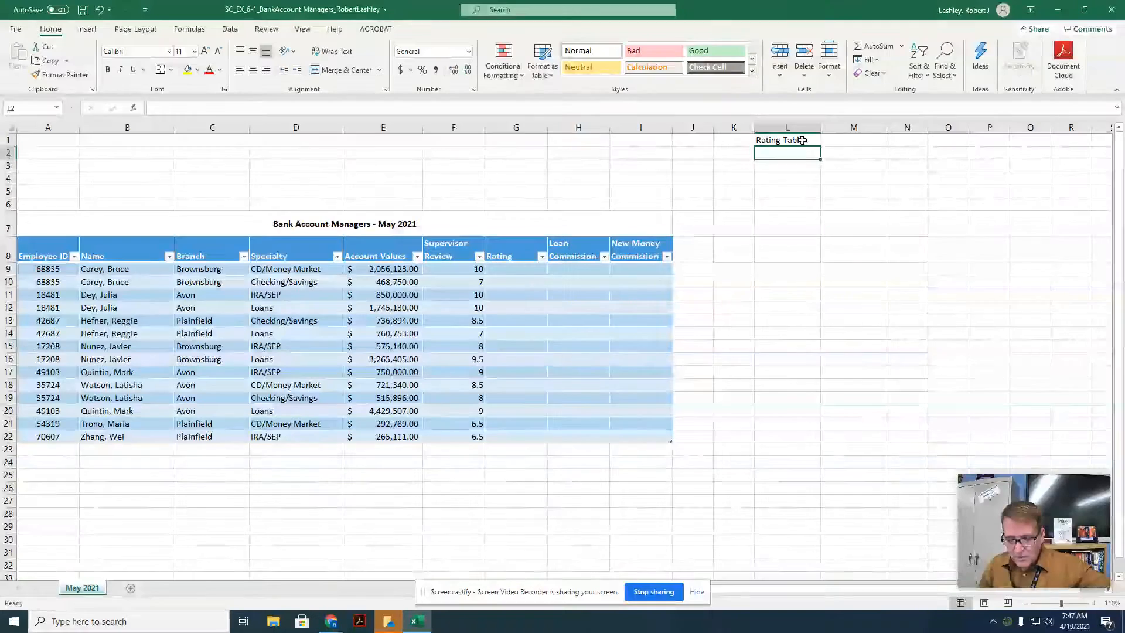
Step: Format the Rating Table label as bold with an 18 point font size
{"action": "left_click", "coordinate": [794, 142]}
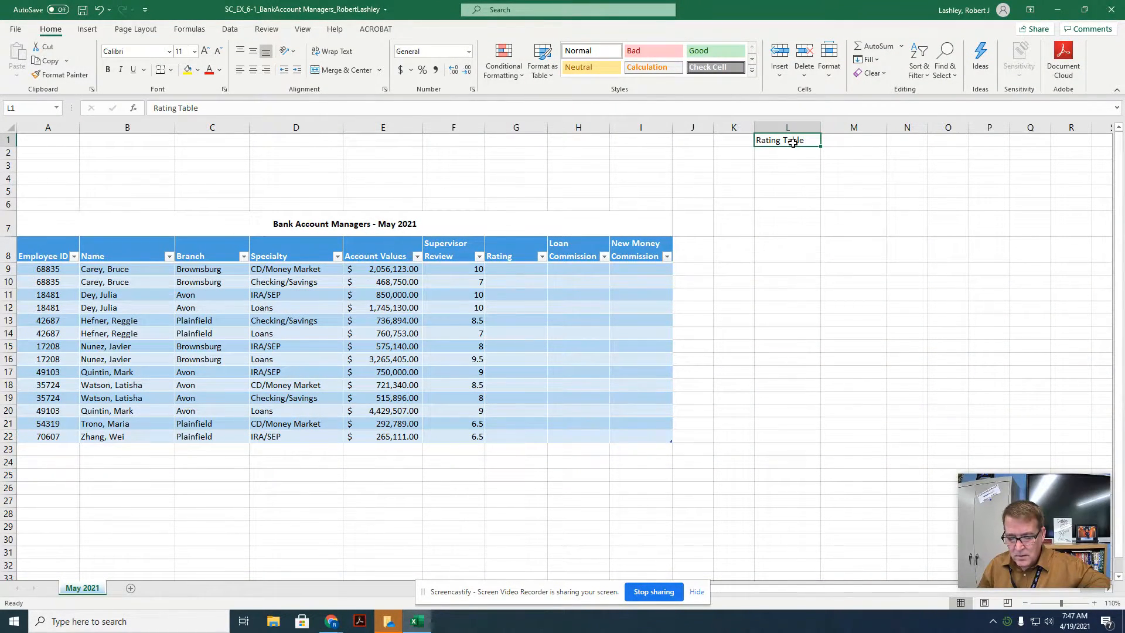
{"action": "left_click", "coordinate": [108, 70]}
{"action": "left_click", "coordinate": [194, 51]}
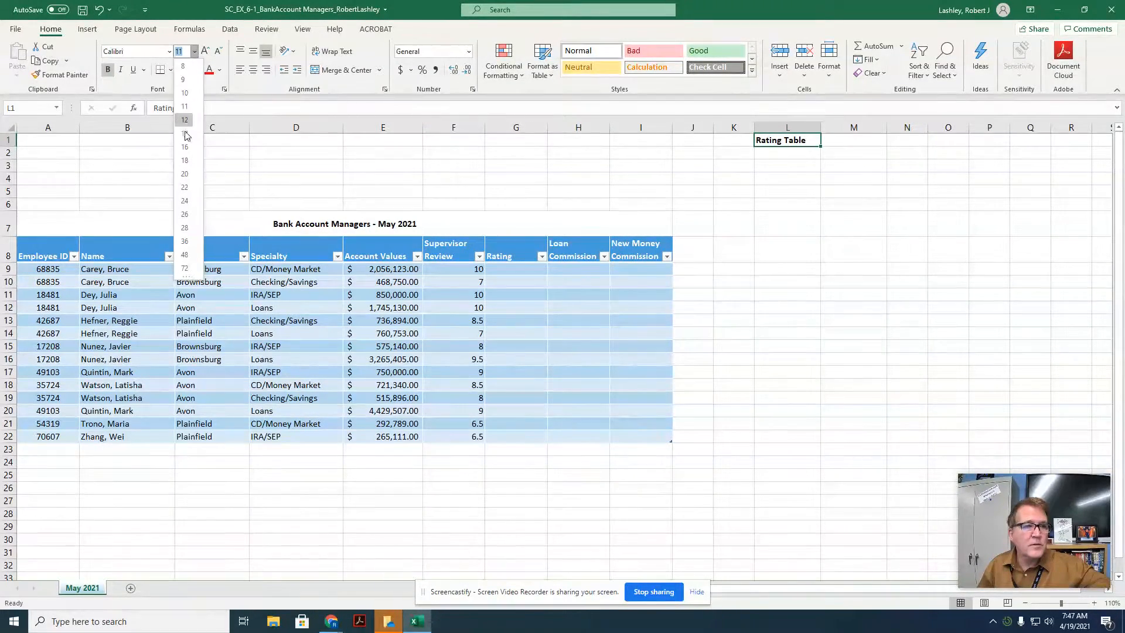
{"action": "left_click", "coordinate": [185, 160]}
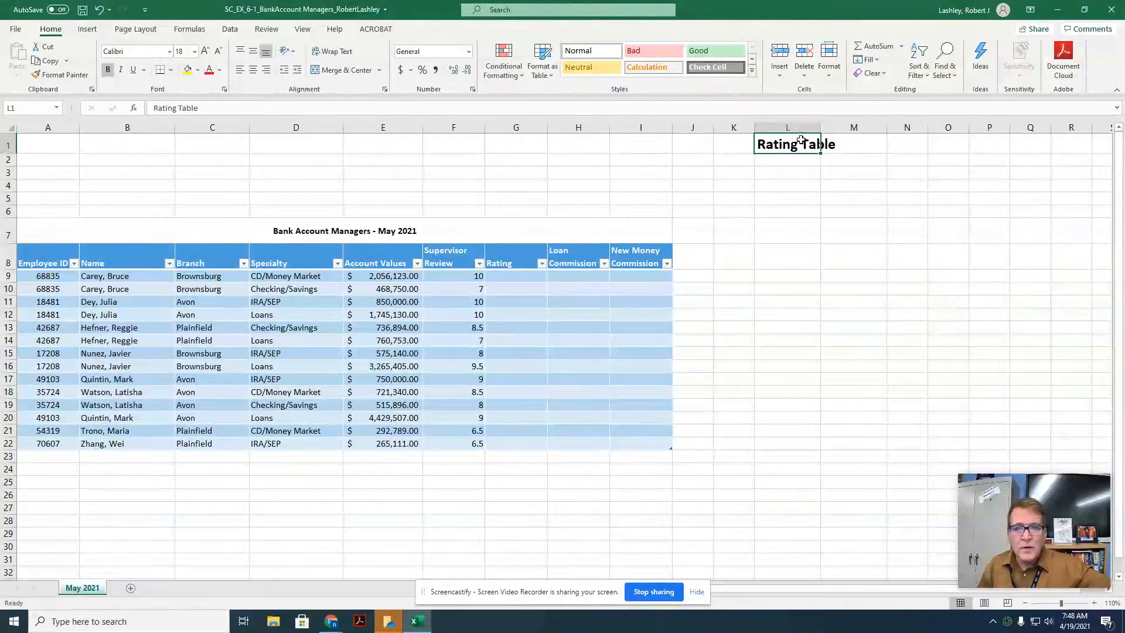
Step: Center the Rating Table label across cells L1:M1 using Center Across Selection alignment
{"action": "left_click_drag", "start_coordinate": [801, 141], "coordinate": [837, 144]}
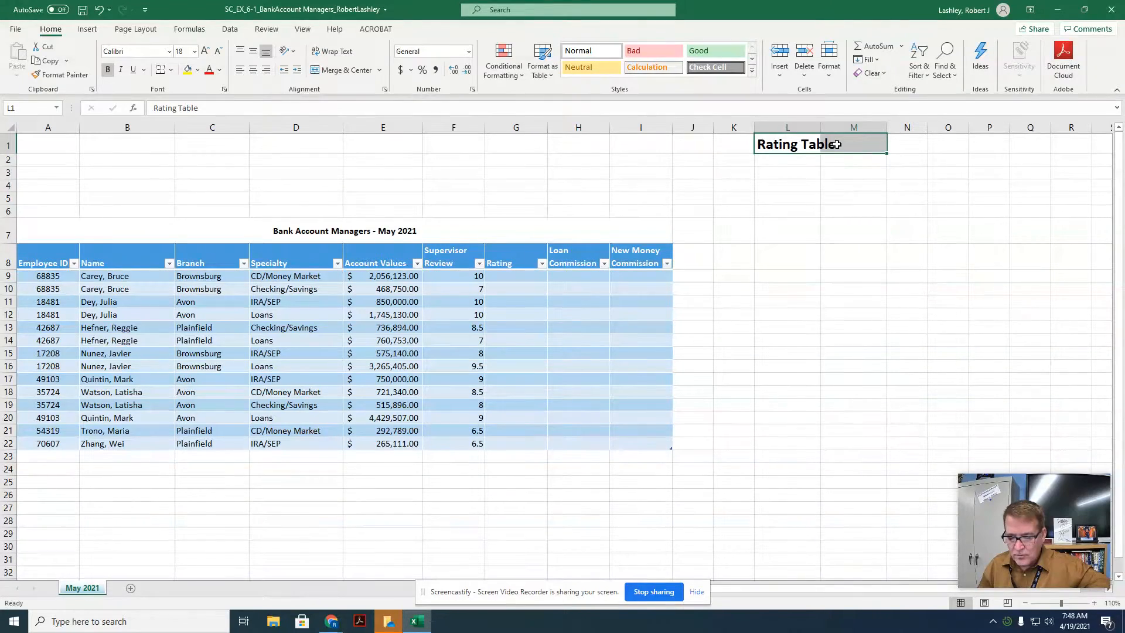
{"action": "right_click", "coordinate": [849, 143]}
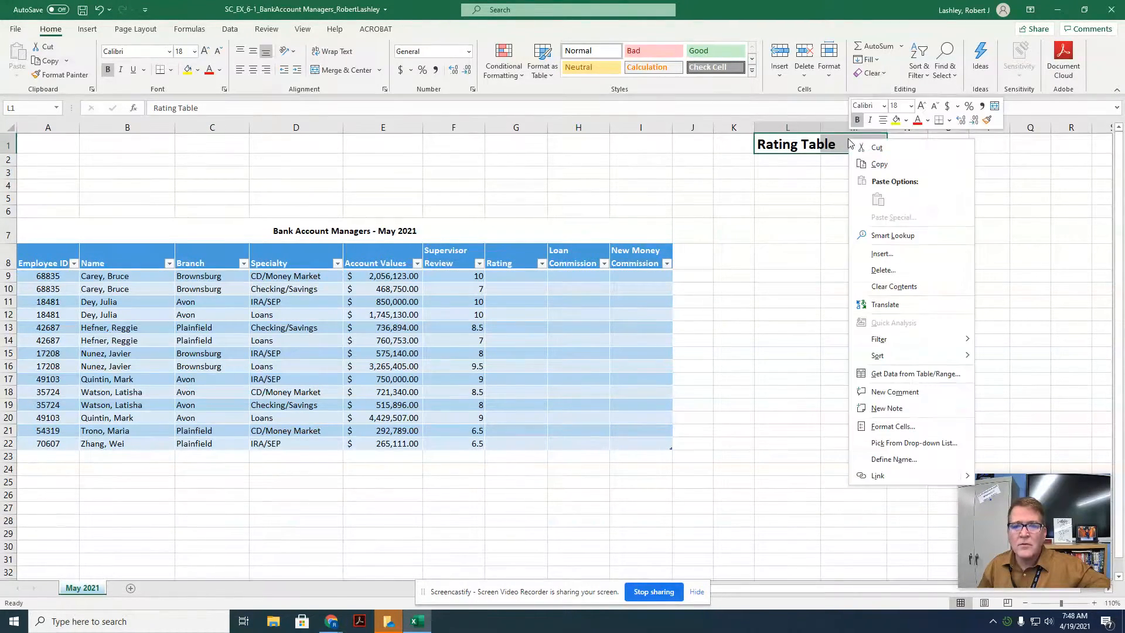
{"action": "left_click", "coordinate": [882, 422]}
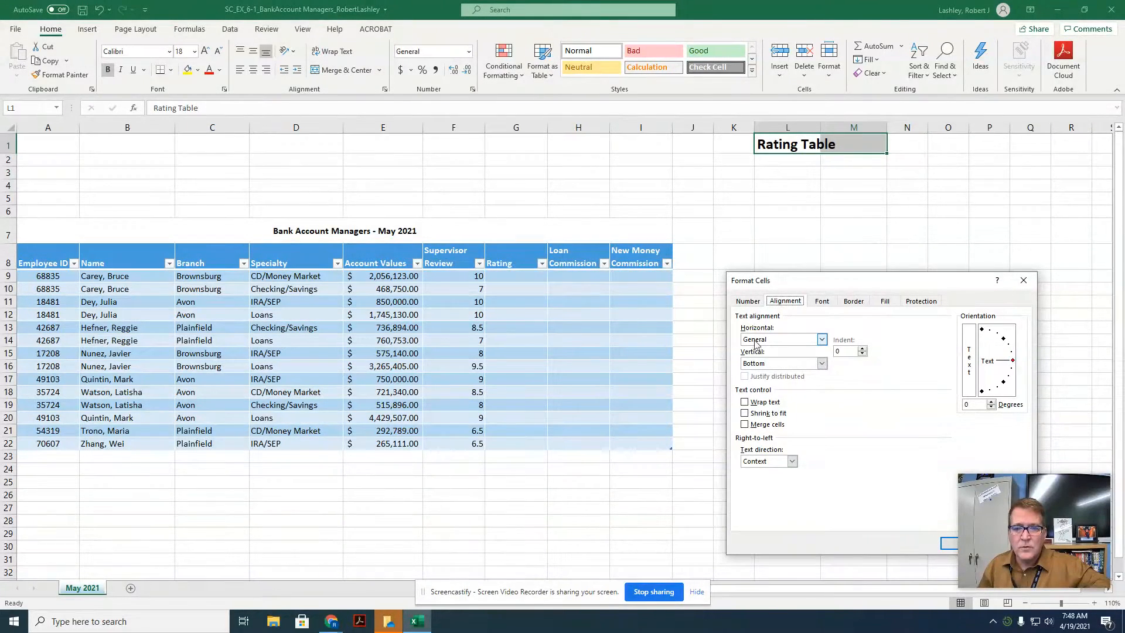
{"action": "left_click", "coordinate": [823, 340]}
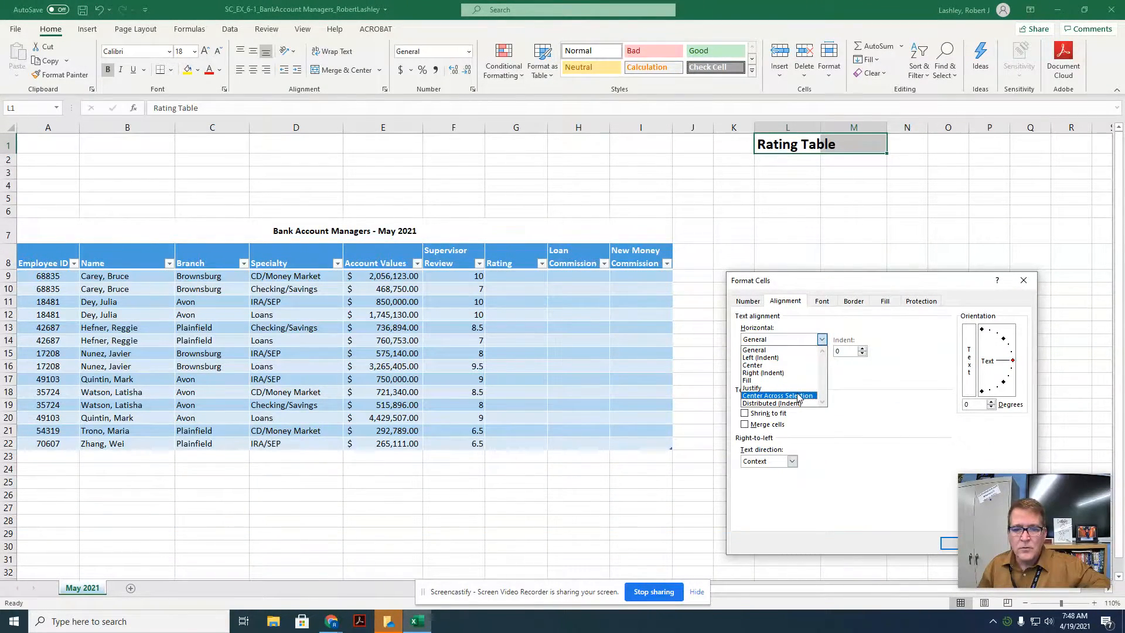
{"action": "left_click", "coordinate": [797, 396]}
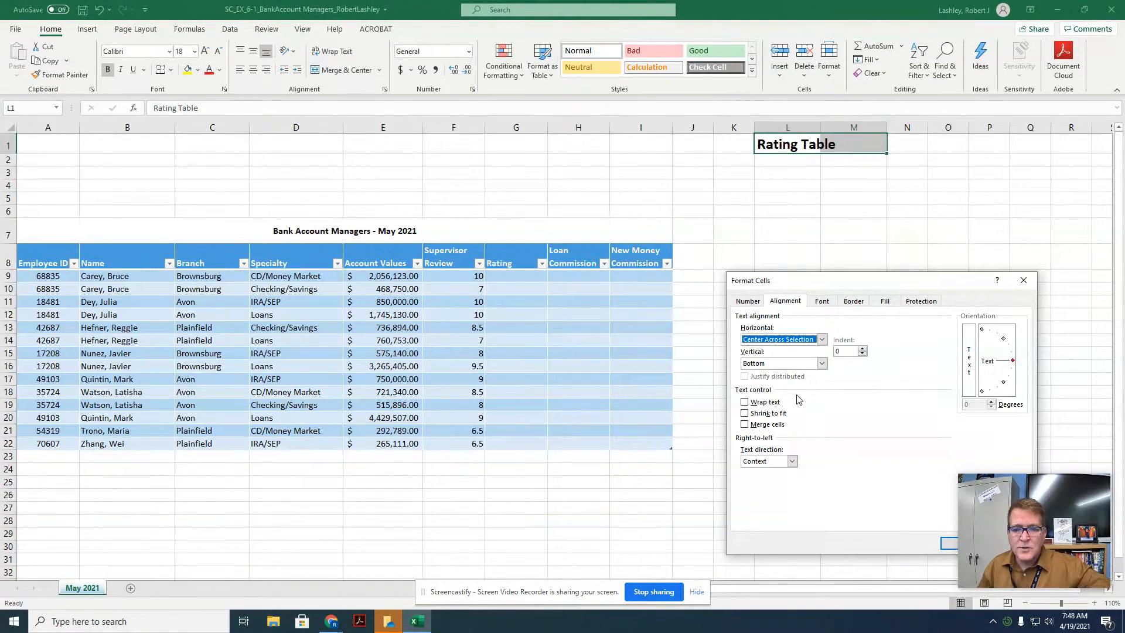
{"action": "left_click", "coordinate": [948, 544]}
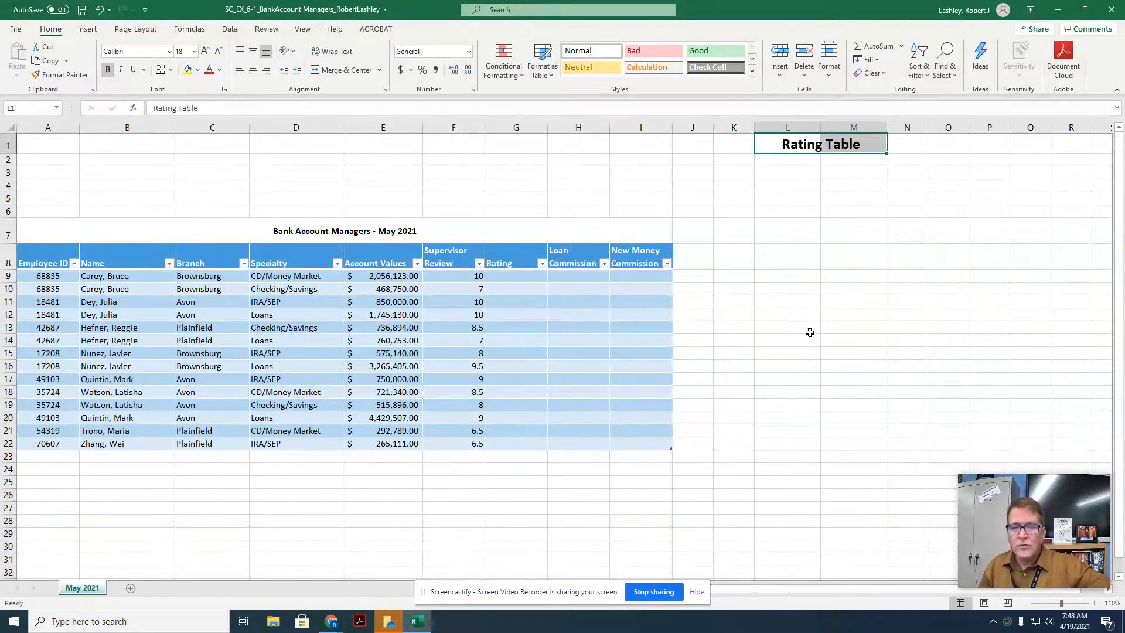
{"action": "left_click", "coordinate": [787, 163]}
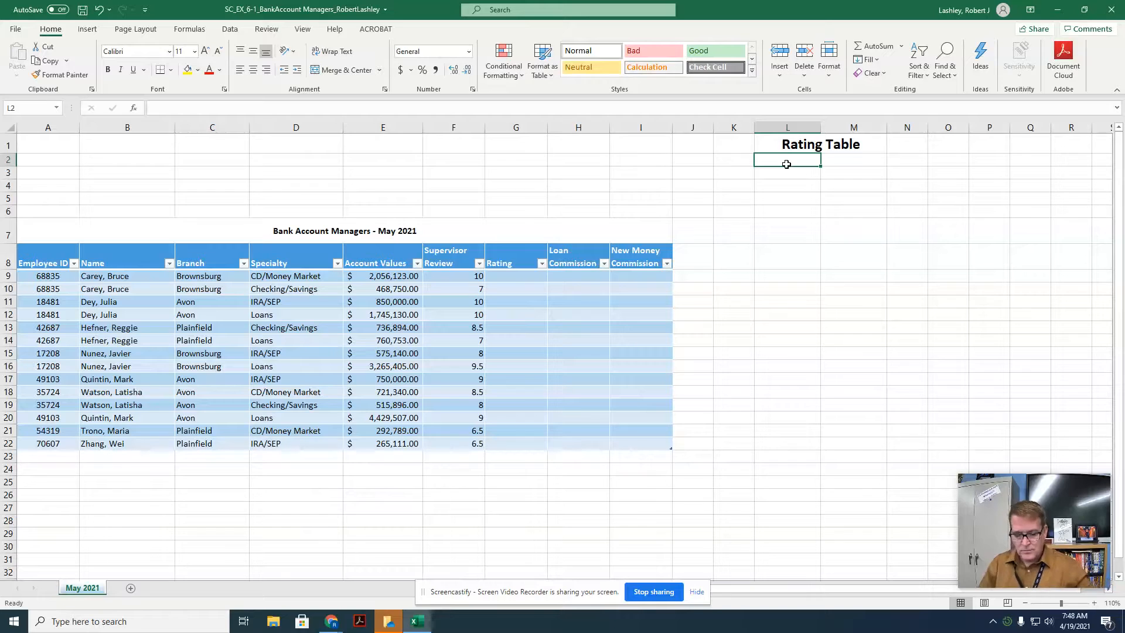
Step: Enter the column headers Review in L2 and Rating in M2 of the rating table
{"action": "type", "text": "Review"}
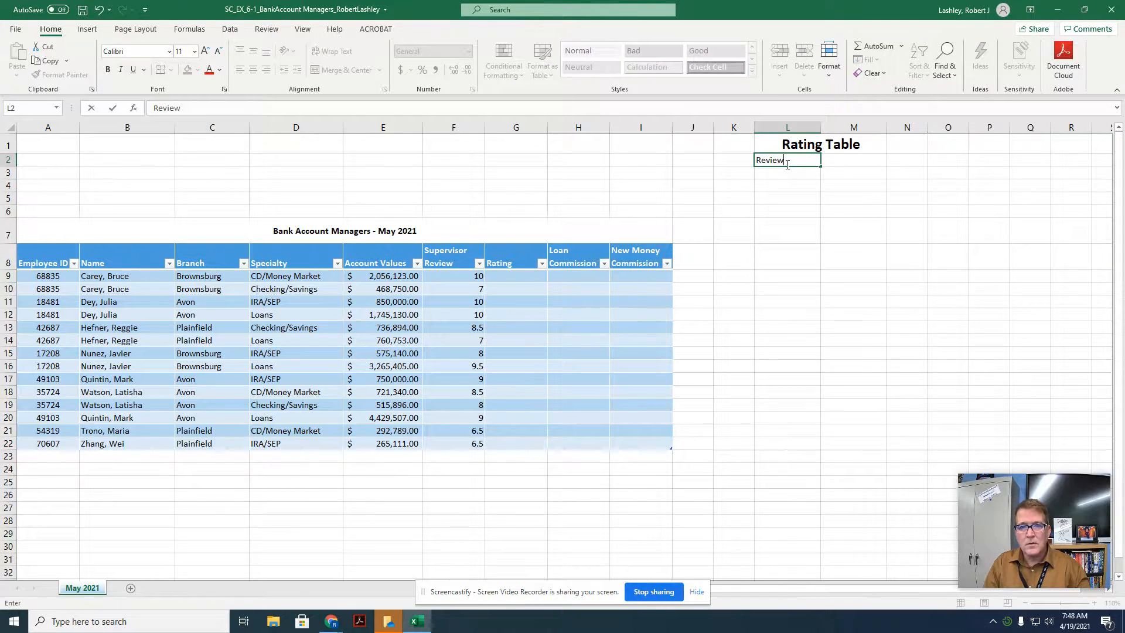
{"action": "key", "text": "Tab"}
{"action": "type", "text": "Rating"}
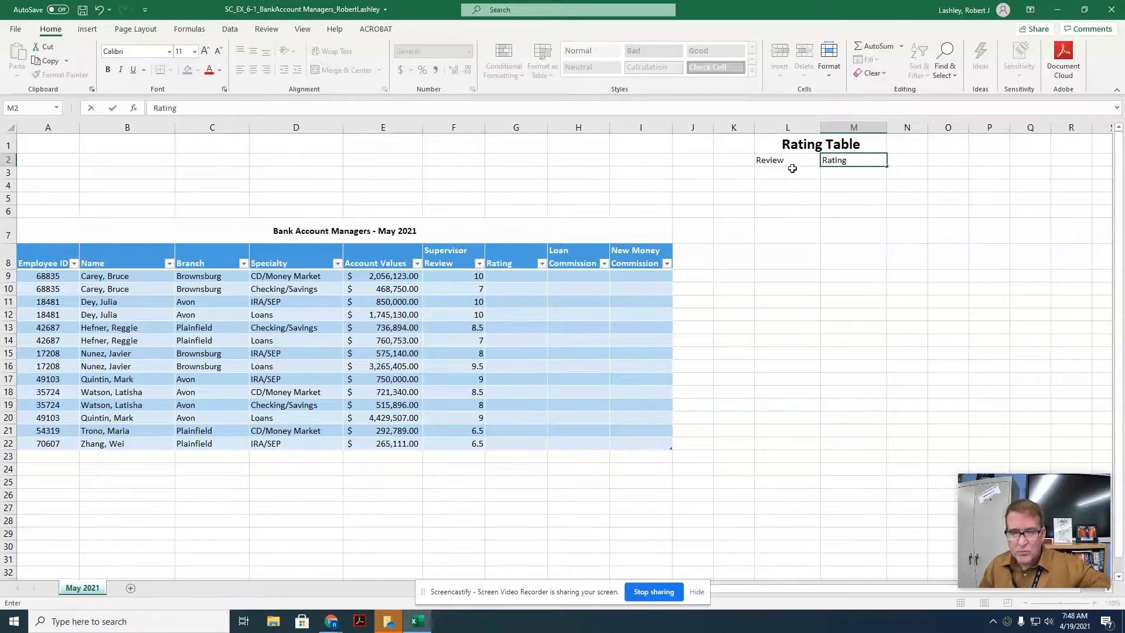
Step: Copy the New Money Commission header formatting onto the Review and Rating headers in L2:M2 with Format Painter
{"action": "left_click", "coordinate": [642, 259]}
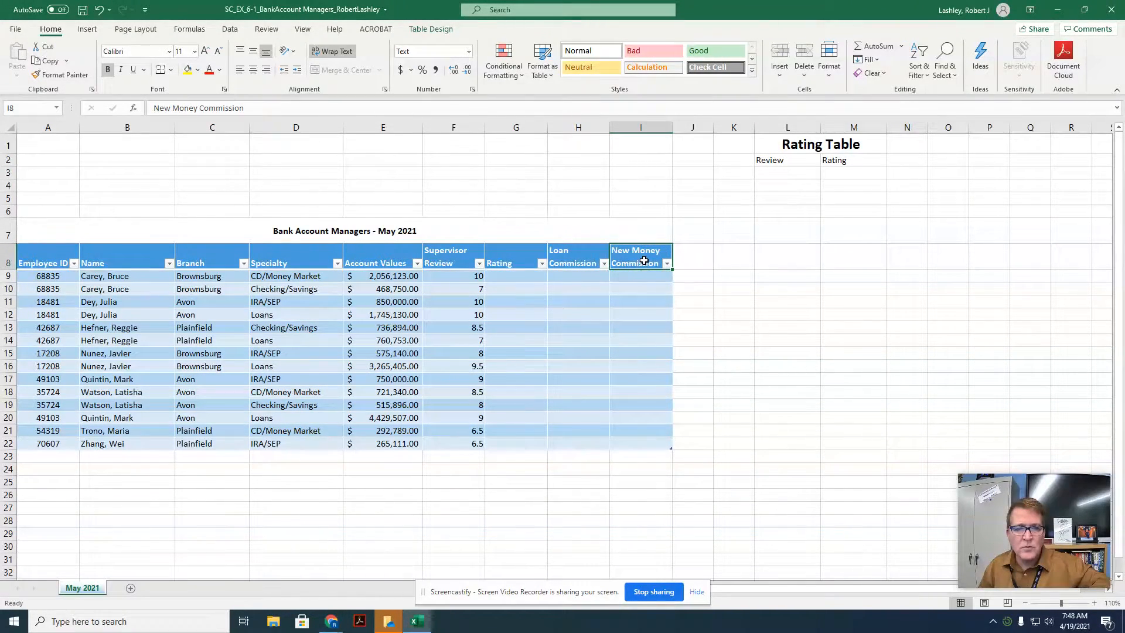
{"action": "left_click", "coordinate": [47, 75]}
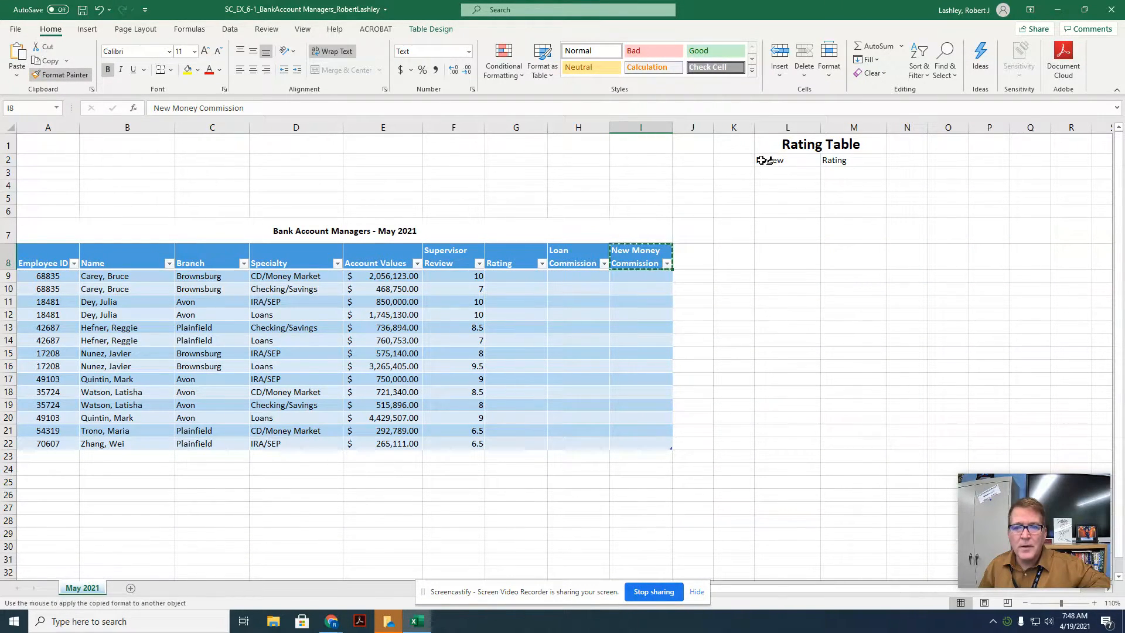
{"action": "left_click", "coordinate": [785, 160]}
{"action": "left_click_drag", "start_coordinate": [785, 159], "coordinate": [832, 161]}
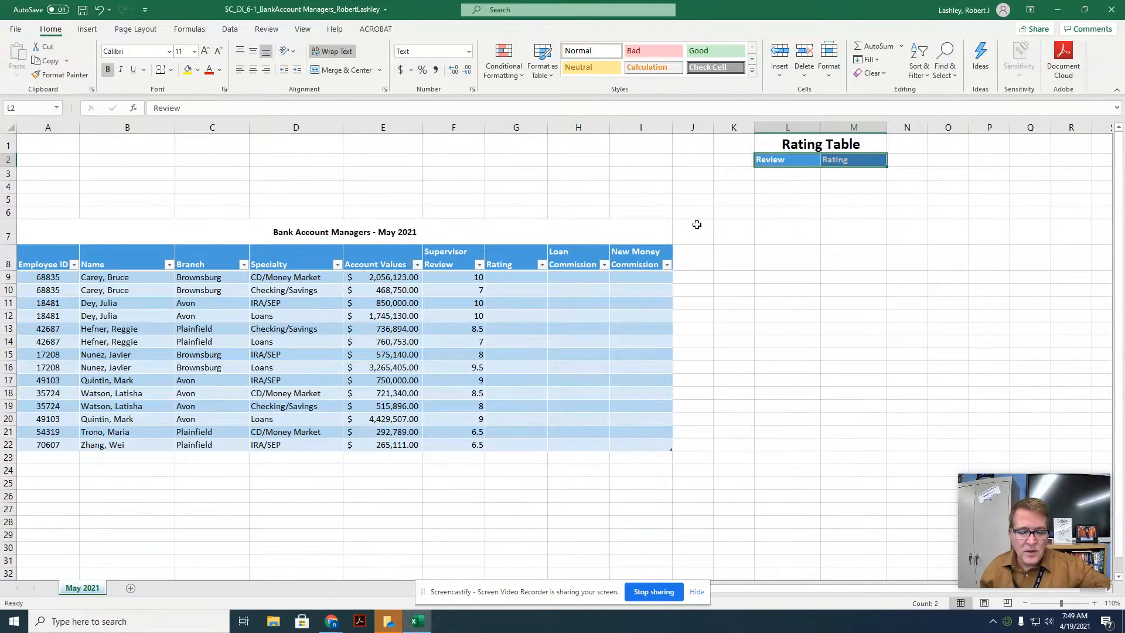
Step: Enter the review thresholds 0, 7, 8 and 9 in cells L3 through L6
{"action": "left_click", "coordinate": [803, 176]}
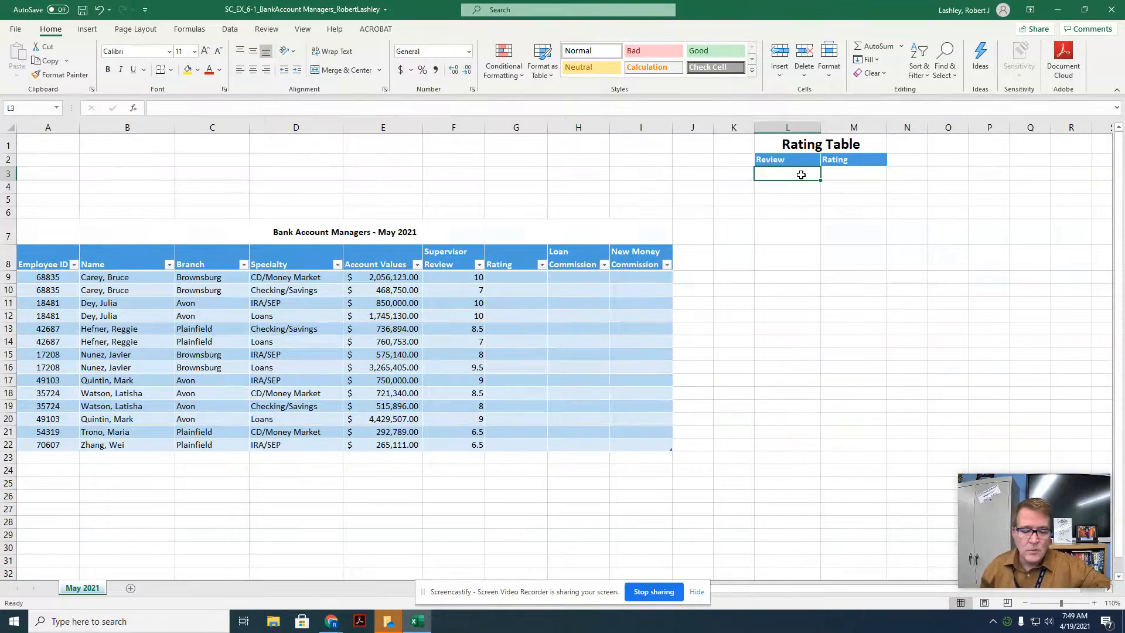
{"action": "type", "text": "0"}
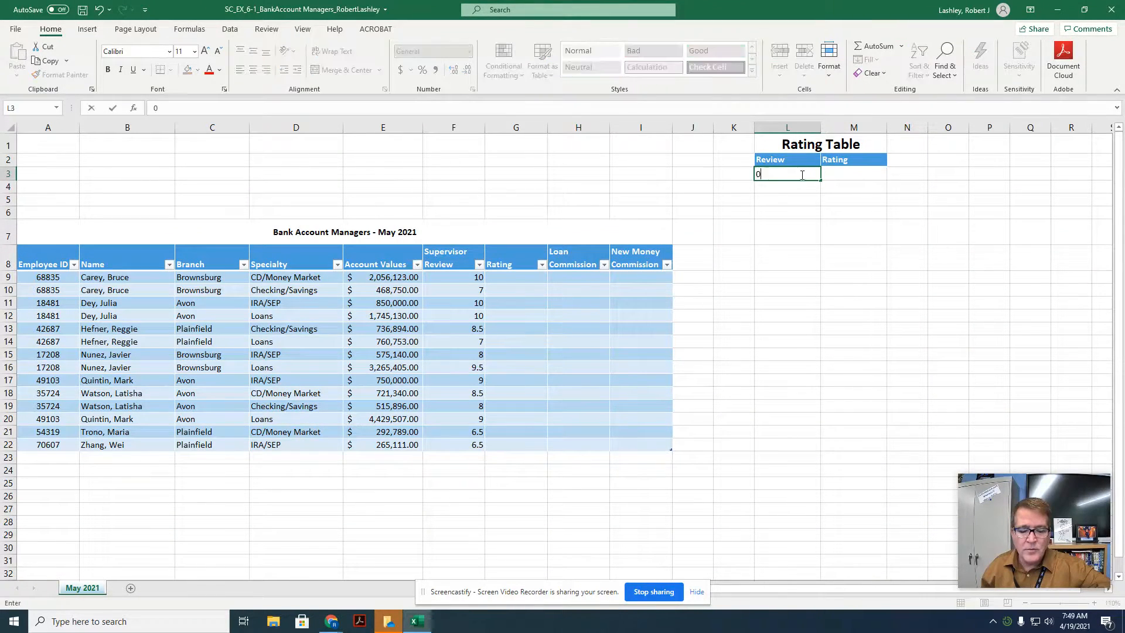
{"action": "key", "text": "Return"}
{"action": "type", "text": "7"}
{"action": "key", "text": "Return"}
{"action": "type", "text": "8"}
{"action": "key", "text": "Return"}
{"action": "type", "text": "9"}
{"action": "key", "text": "Tab"}
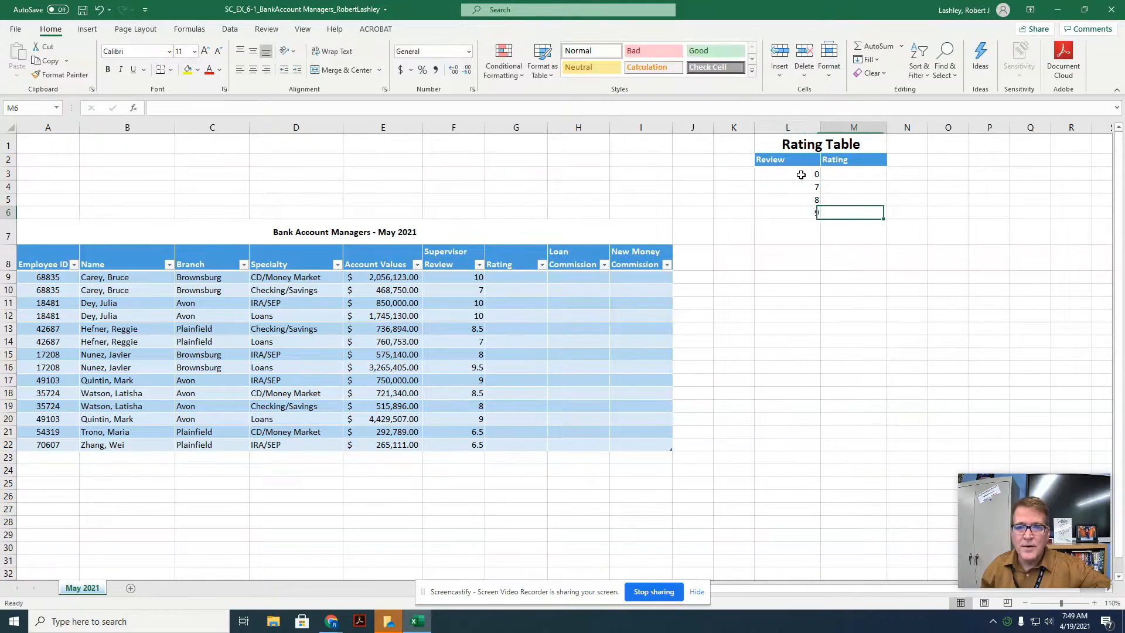
Step: Enter the ratings Poor, Fair, Good and Excellent in cells M3 through M6
{"action": "key", "text": "Up"}
{"action": "key", "text": "Up"}
{"action": "key", "text": "Up"}
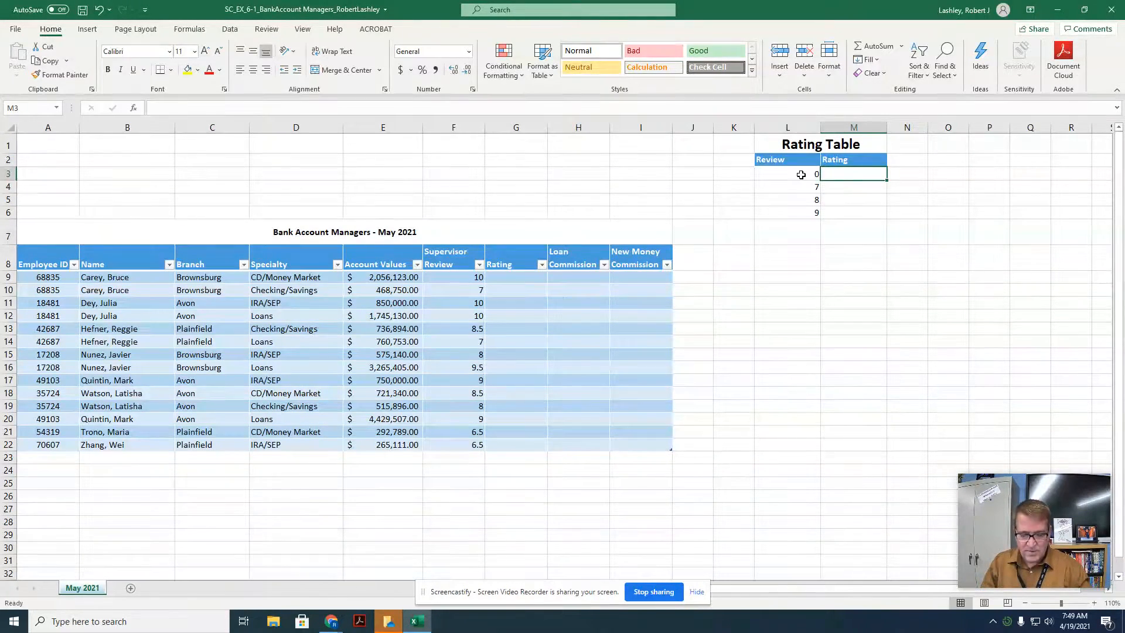
{"action": "type", "text": "Poor"}
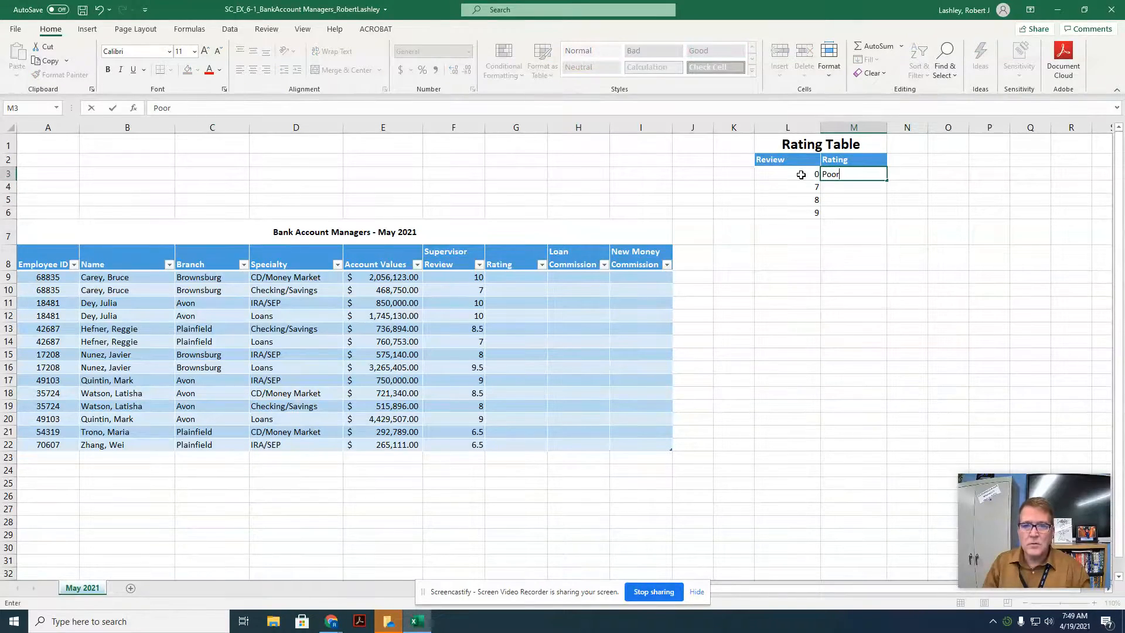
{"action": "key", "text": "Return"}
{"action": "type", "text": "Fair"}
{"action": "key", "text": "Return"}
{"action": "type", "text": "Good"}
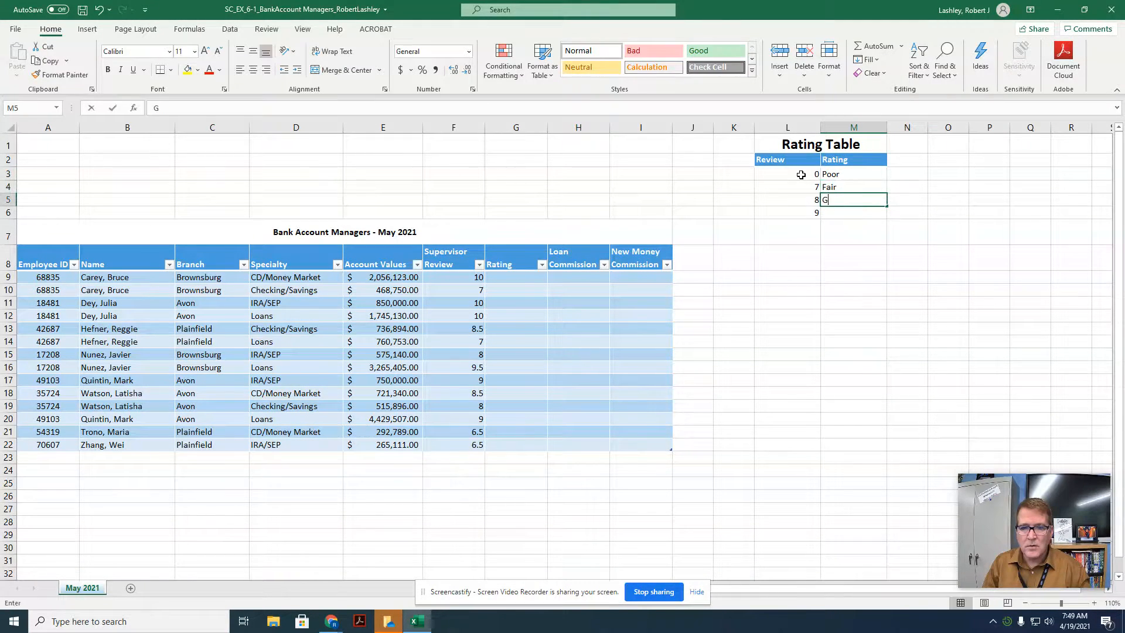
{"action": "key", "text": "Return"}
{"action": "type", "text": "Excellent"}
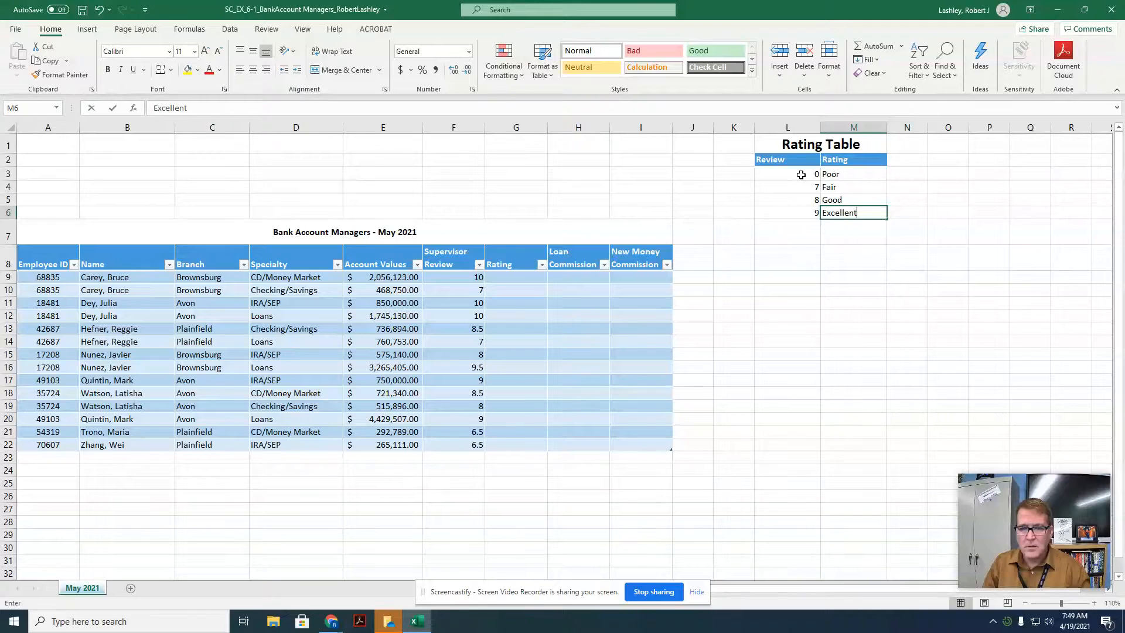
{"action": "key", "text": "Return"}
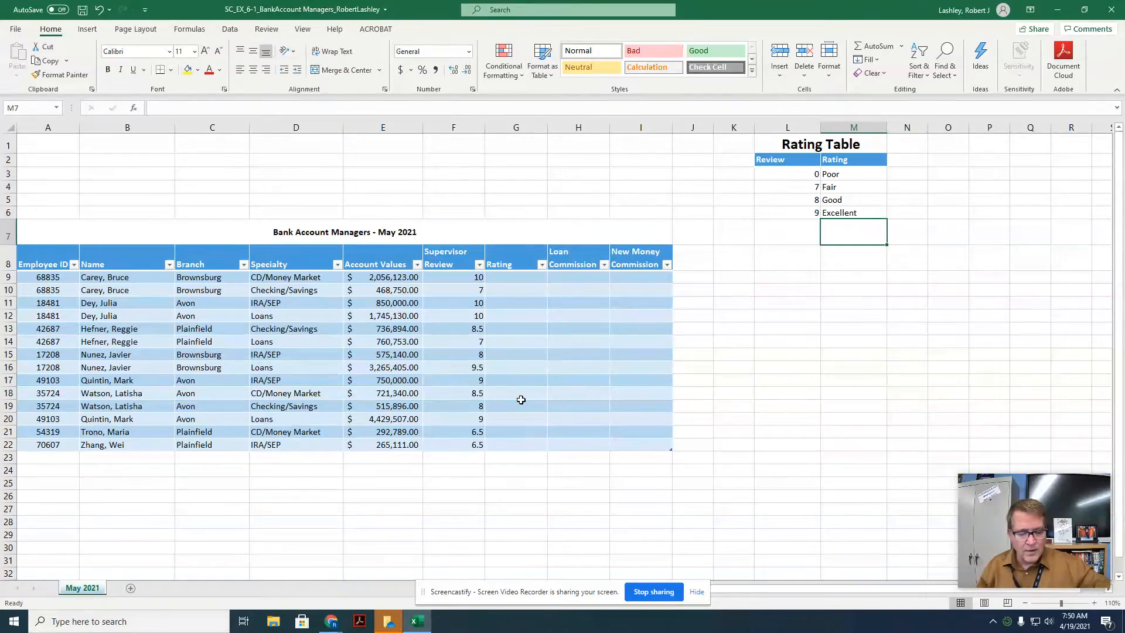
Step: Enter =VLOOKUP(F9,$L$3:$M$6,2) in the first Rating cell G9 to look up each manager's rating
{"action": "left_click", "coordinate": [520, 278]}
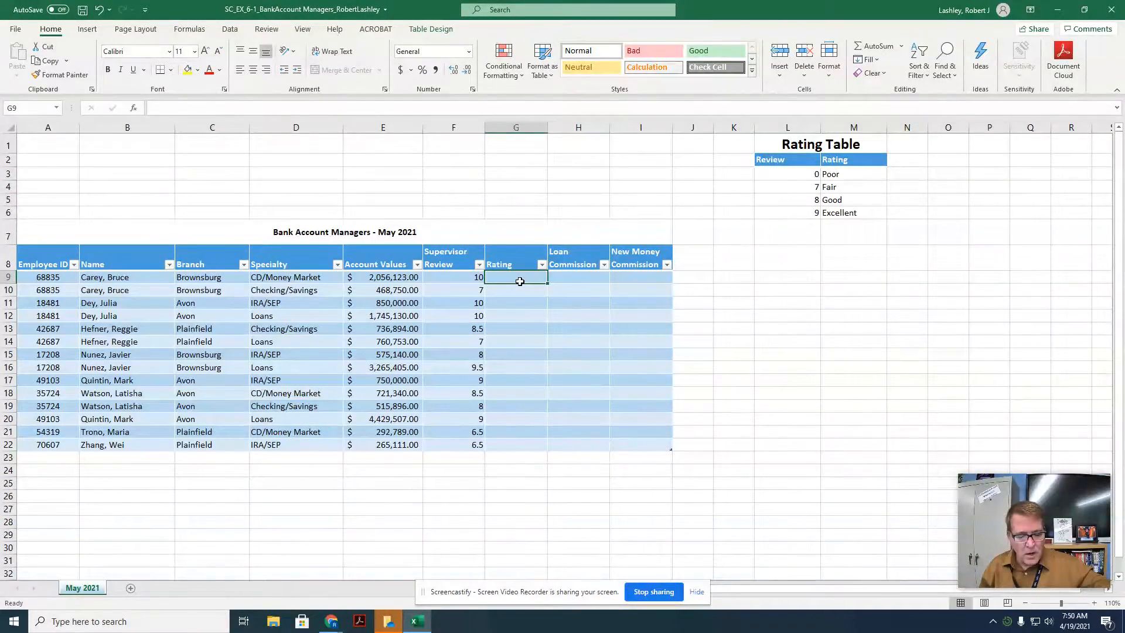
{"action": "type", "text": "="}
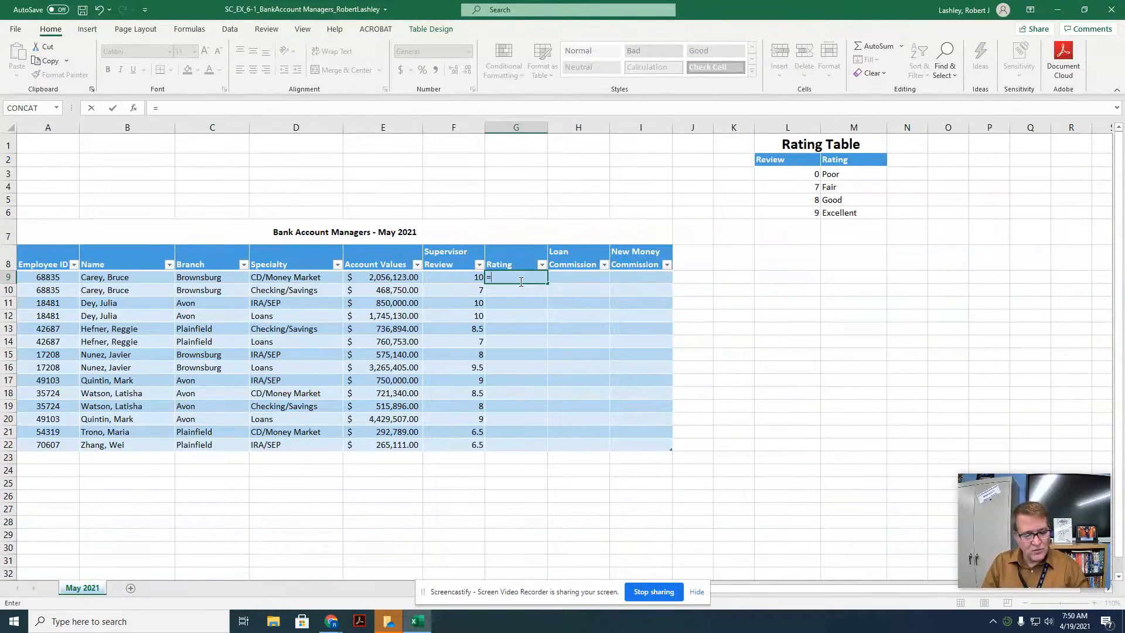
{"action": "type", "text": "vlook"}
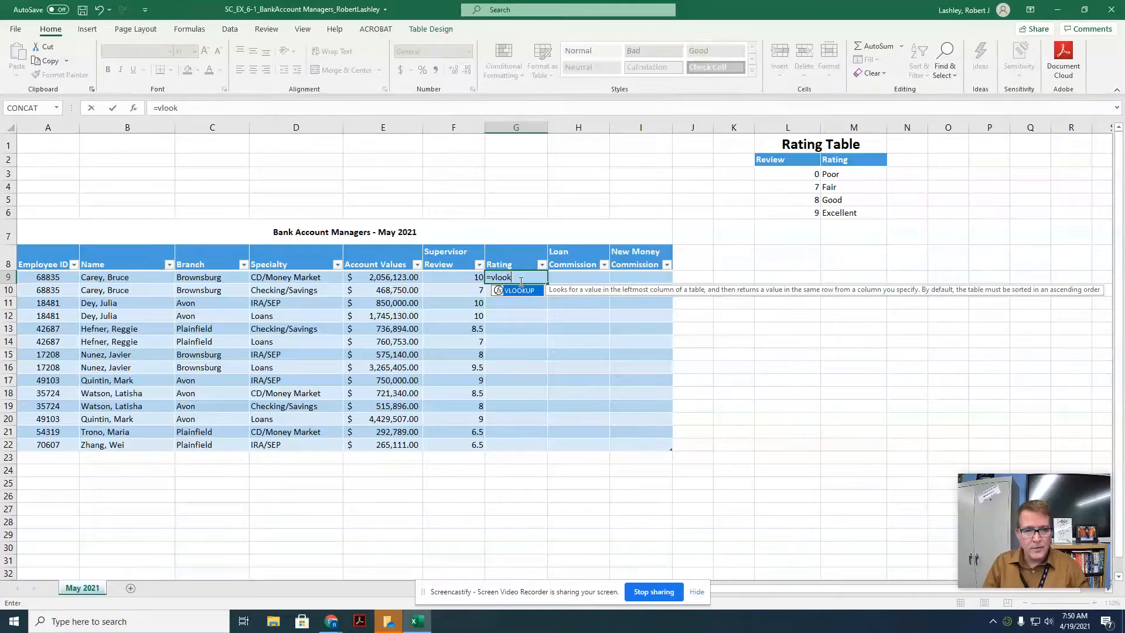
{"action": "type", "text": "up("}
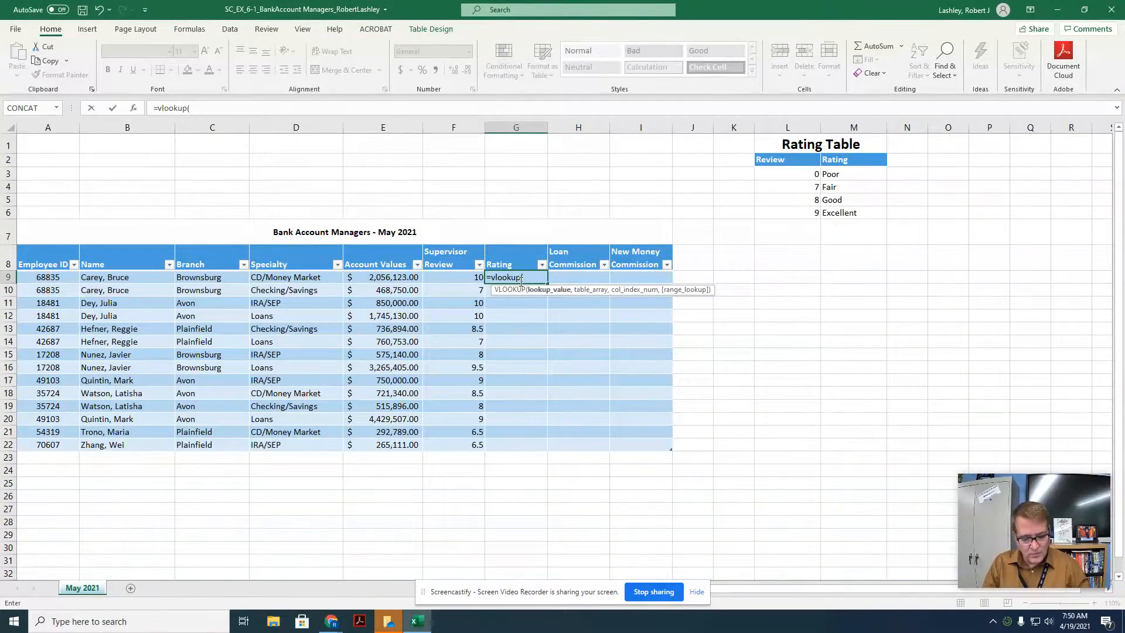
{"action": "type", "text": "f"}
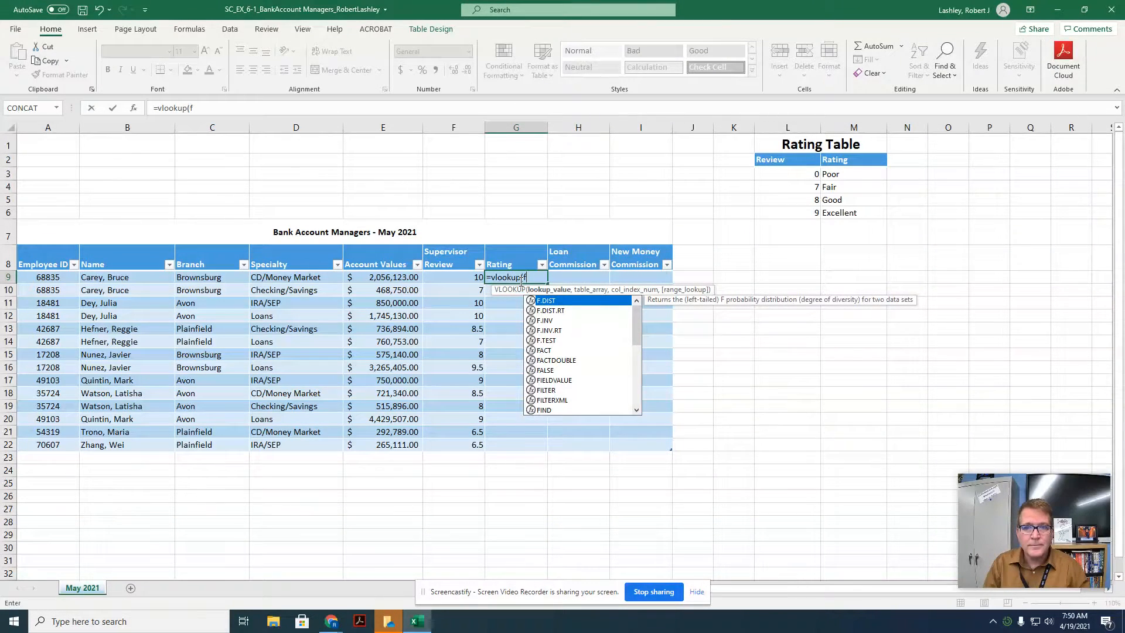
{"action": "type", "text": "9"}
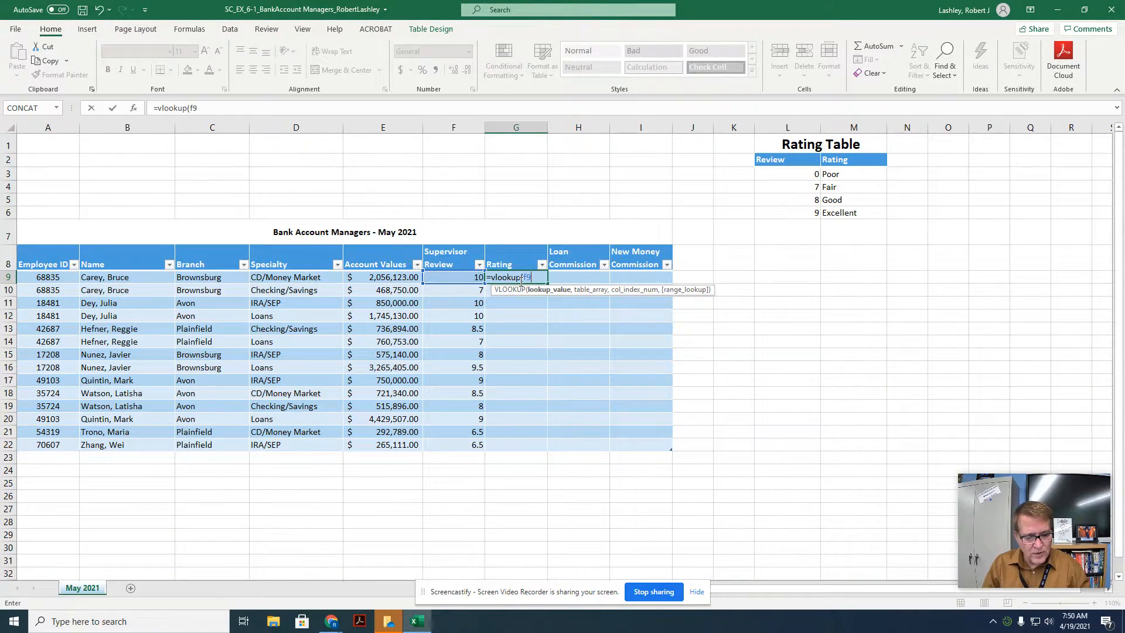
{"action": "type", "text": ","}
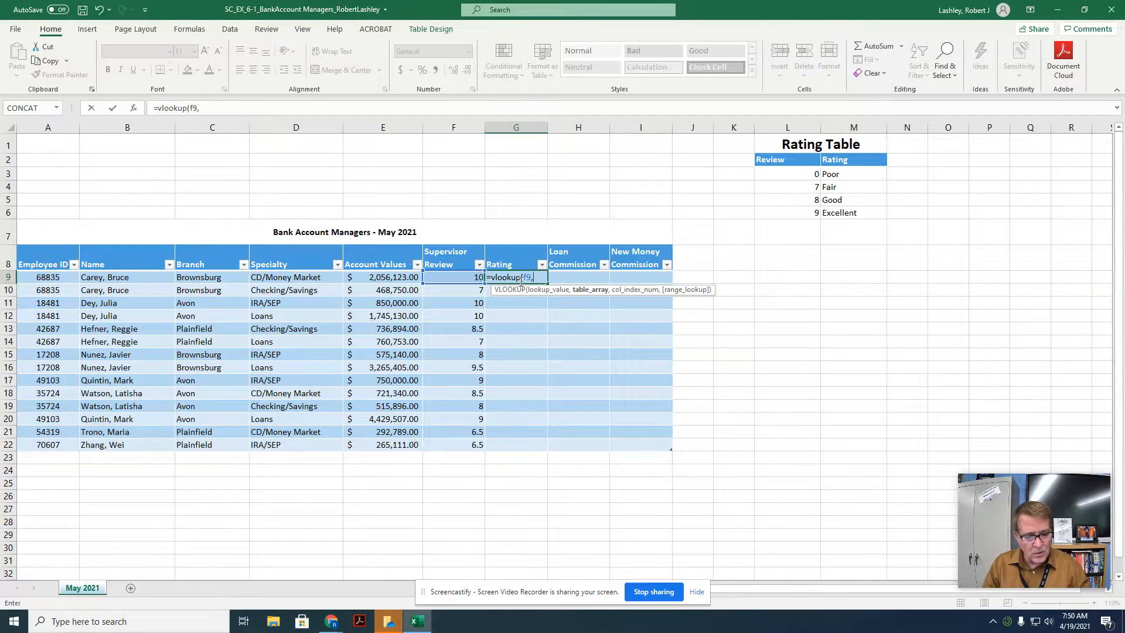
{"action": "type", "text": "l3"}
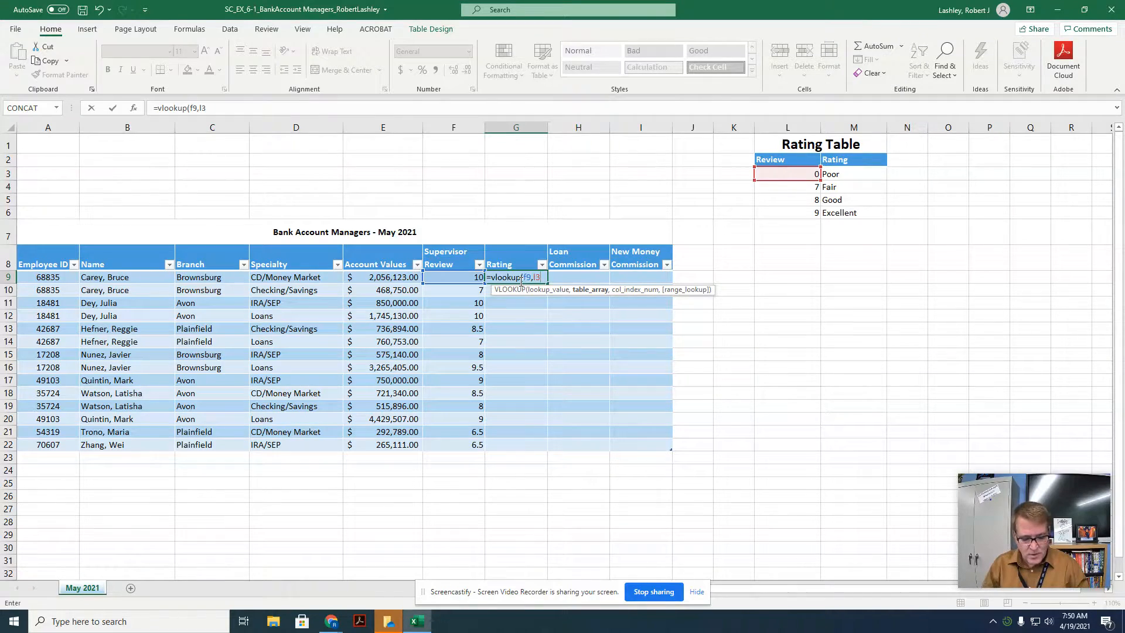
{"action": "key", "text": "F4"}
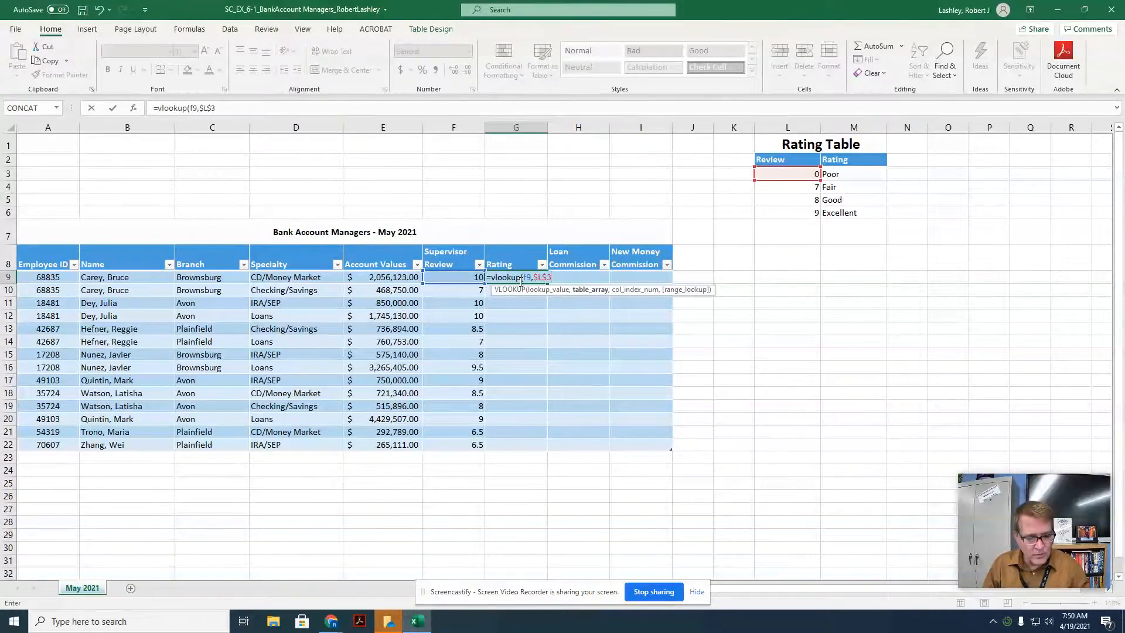
{"action": "type", "text": ":"}
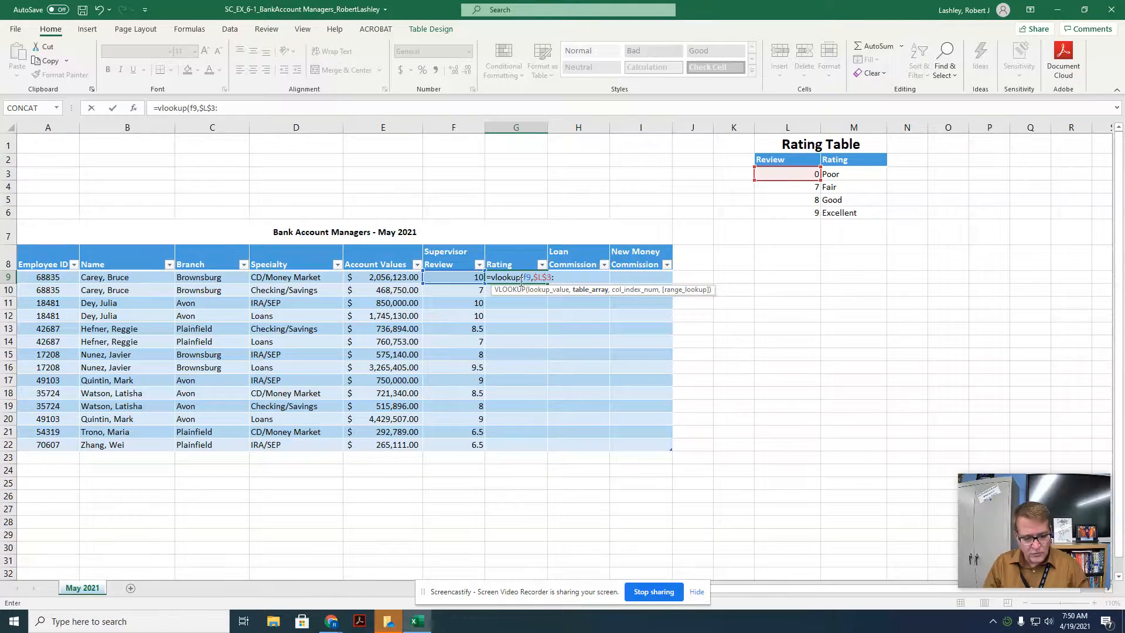
{"action": "type", "text": "m"}
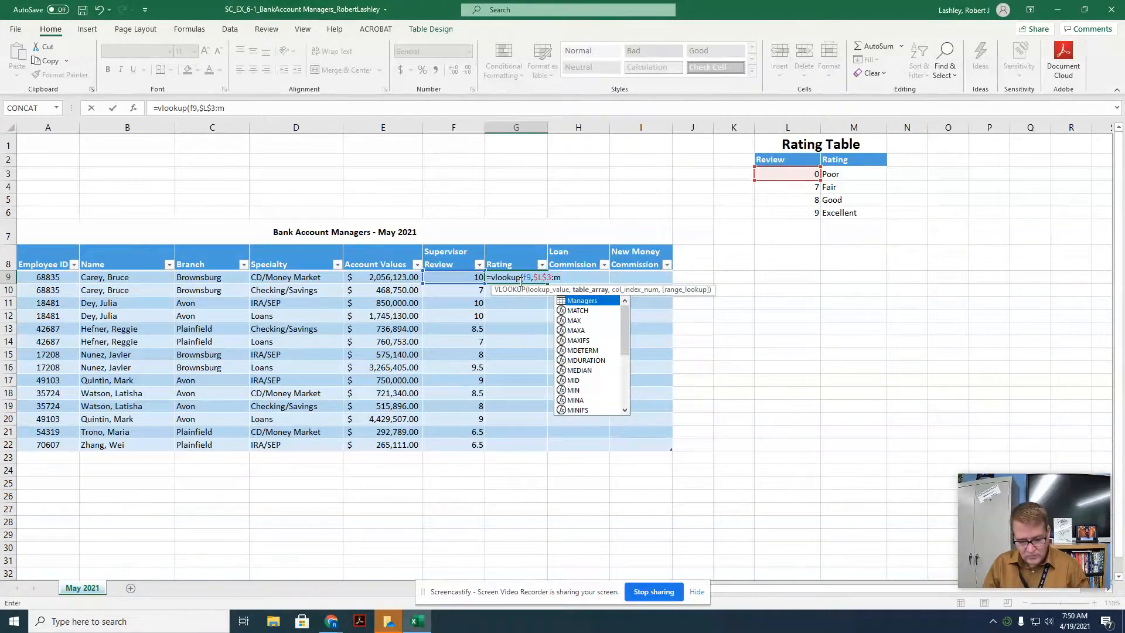
{"action": "type", "text": "6"}
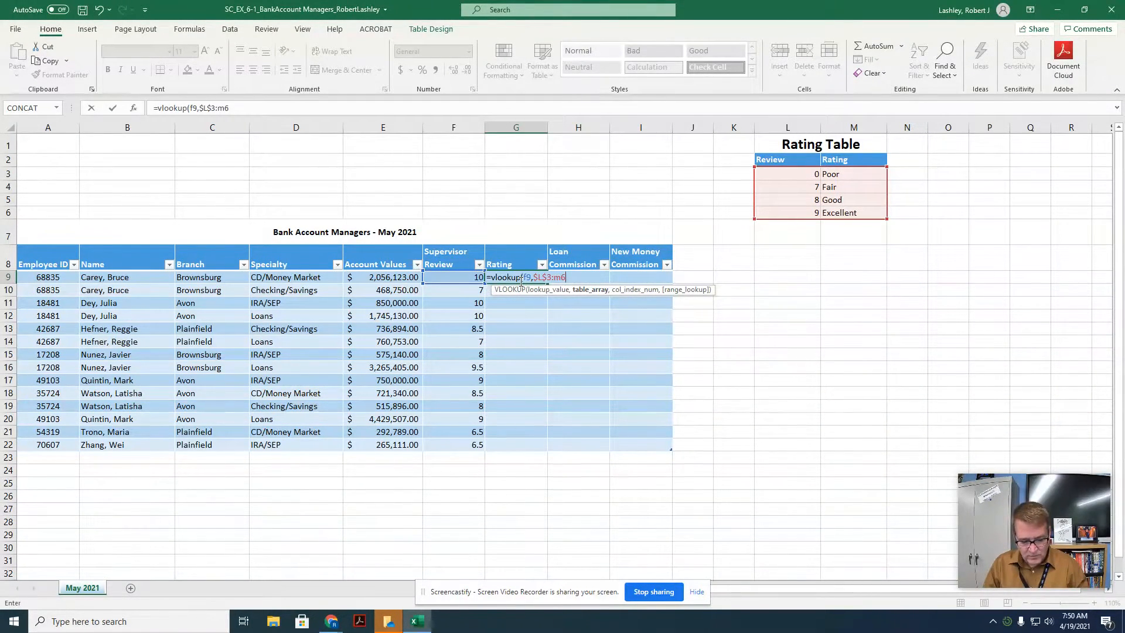
{"action": "key", "text": "F4"}
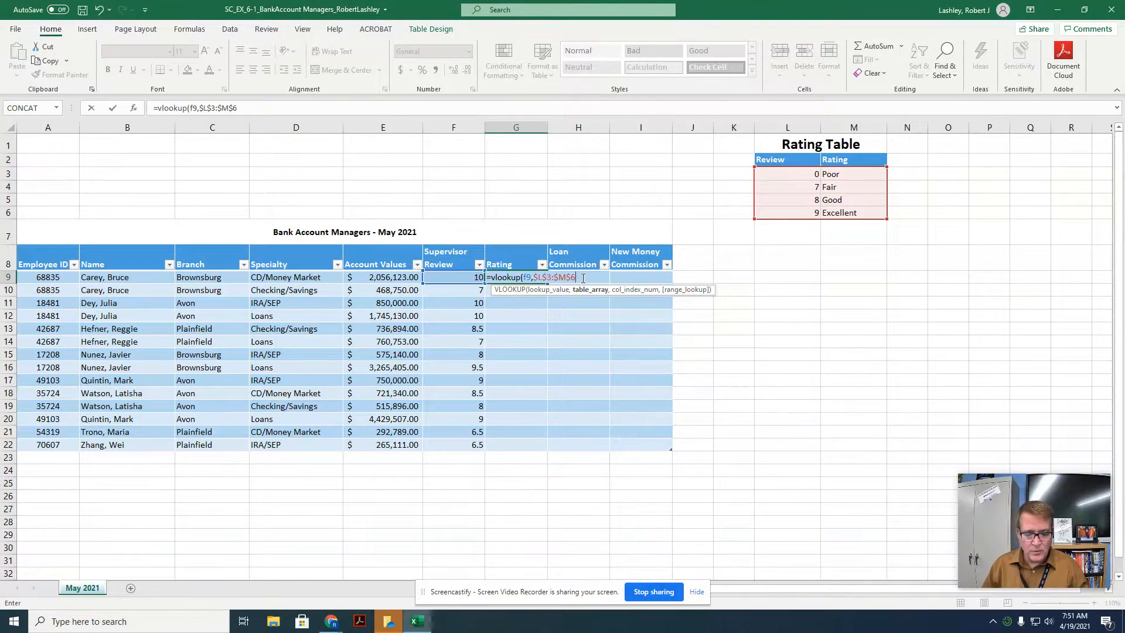
{"action": "type", "text": ","}
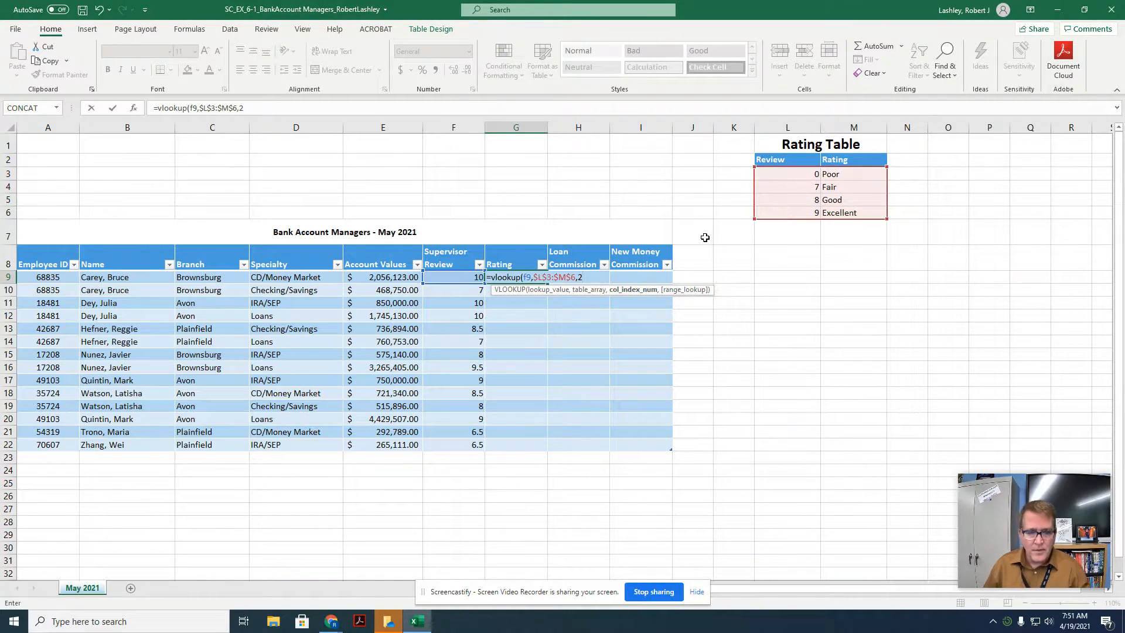
{"action": "type", "text": "2)"}
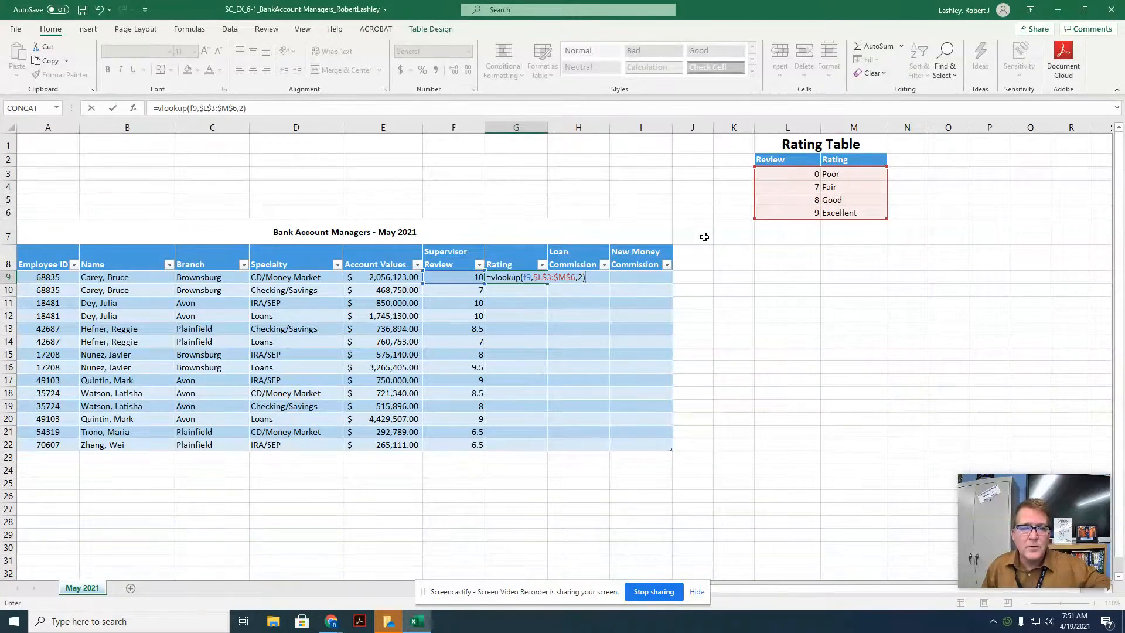
{"action": "key", "text": "Return"}
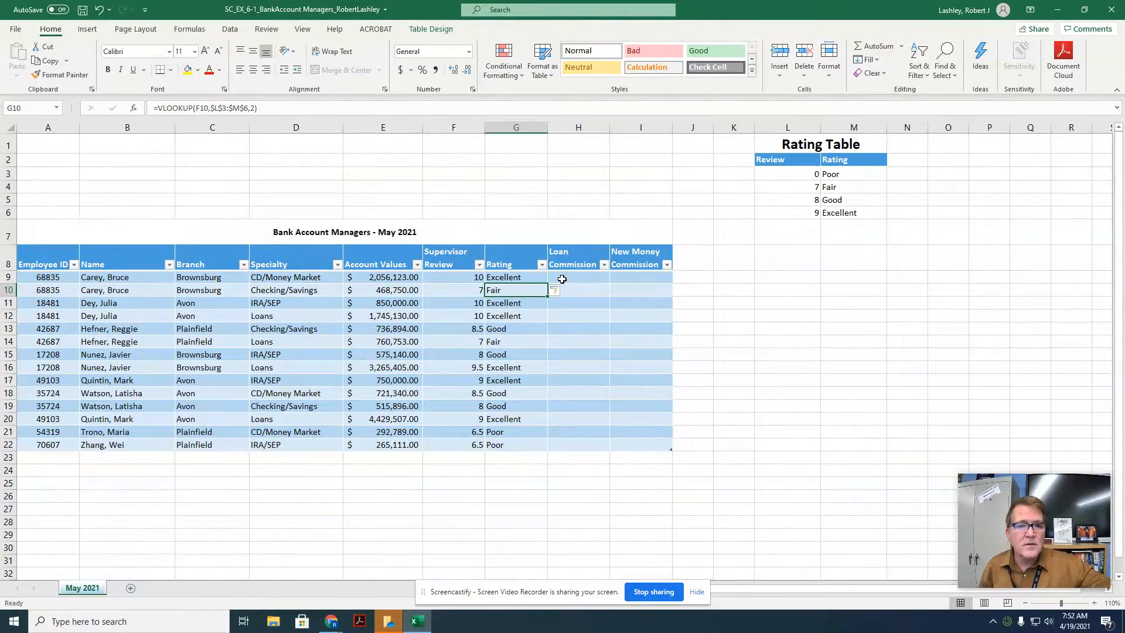
Step: Apply the Accounting number format with 2 decimal places and $ symbol to Loan Commission cell H9
{"action": "left_click", "coordinate": [563, 279]}
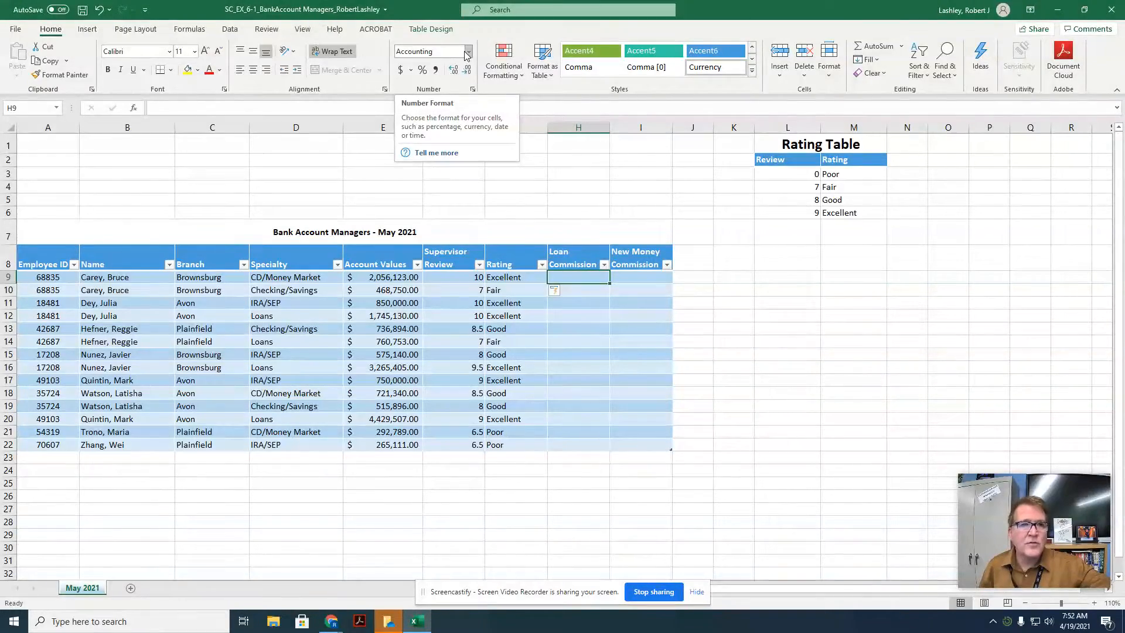
{"action": "left_click", "coordinate": [473, 90]}
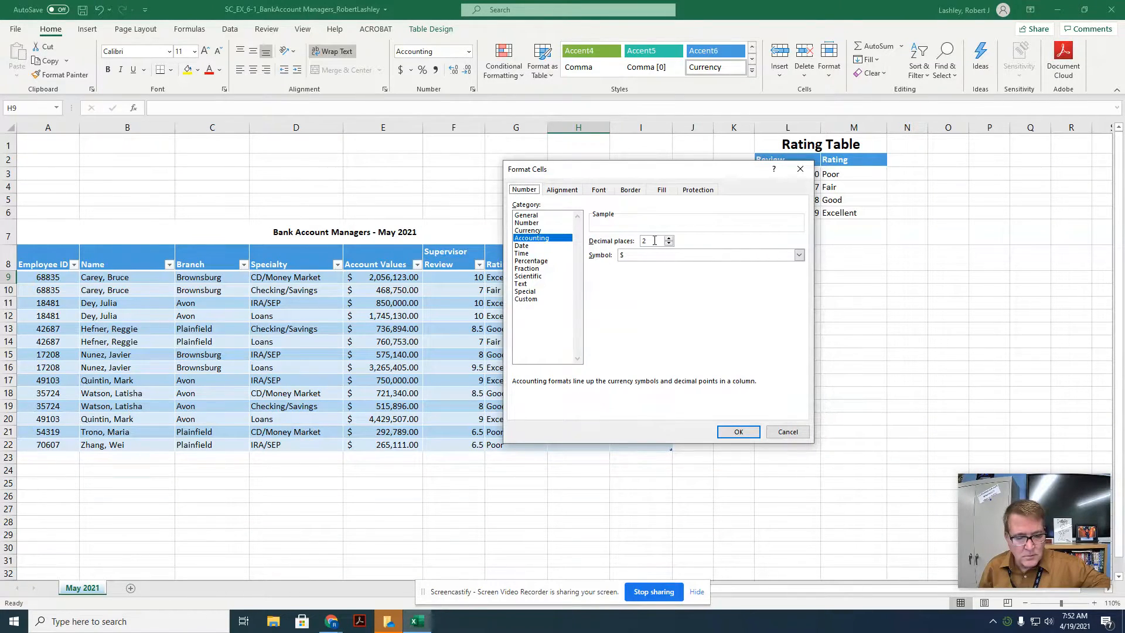
{"action": "left_click", "coordinate": [737, 432]}
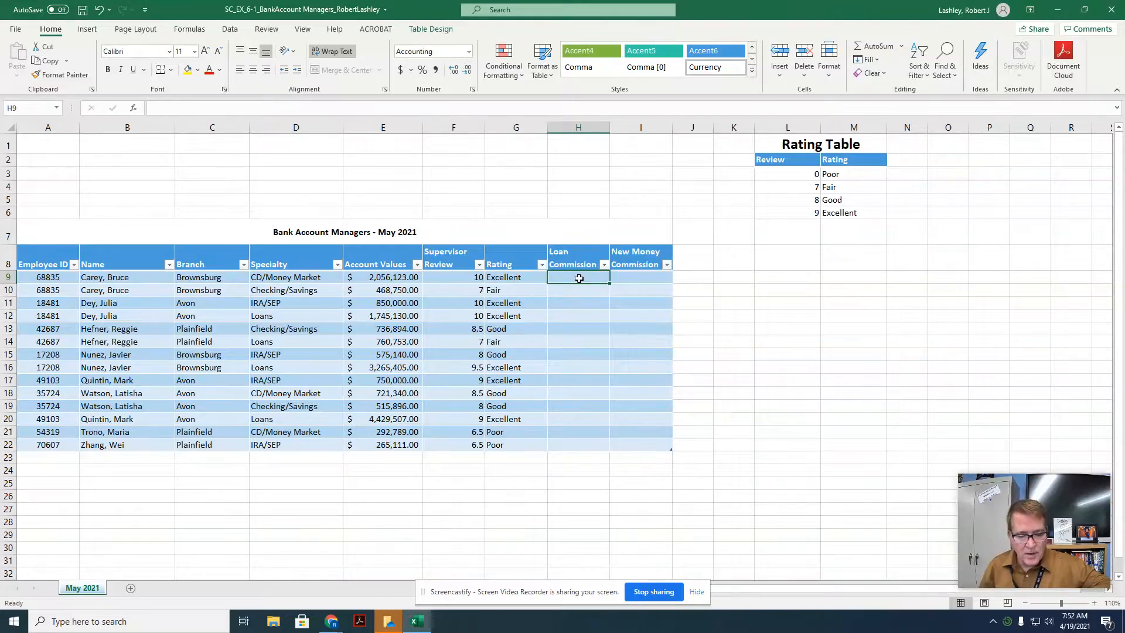
Step: Try to enter =IF([]="loans",[Account Values]*.0025,0) in Loan Commission cell H9
{"action": "type", "text": "="}
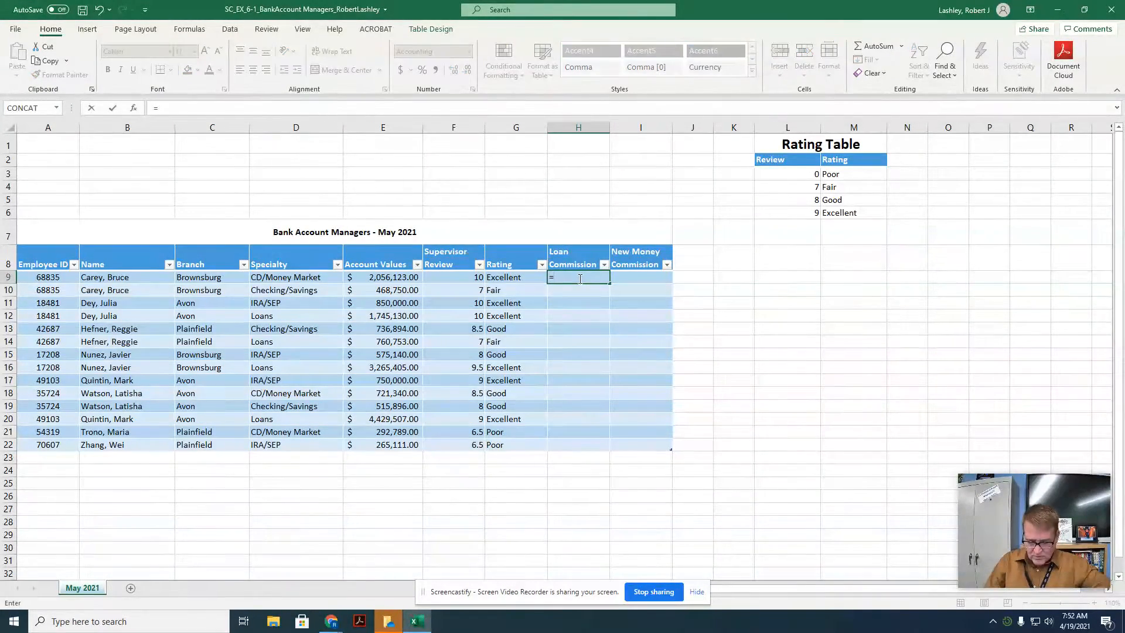
{"action": "type", "text": "if"}
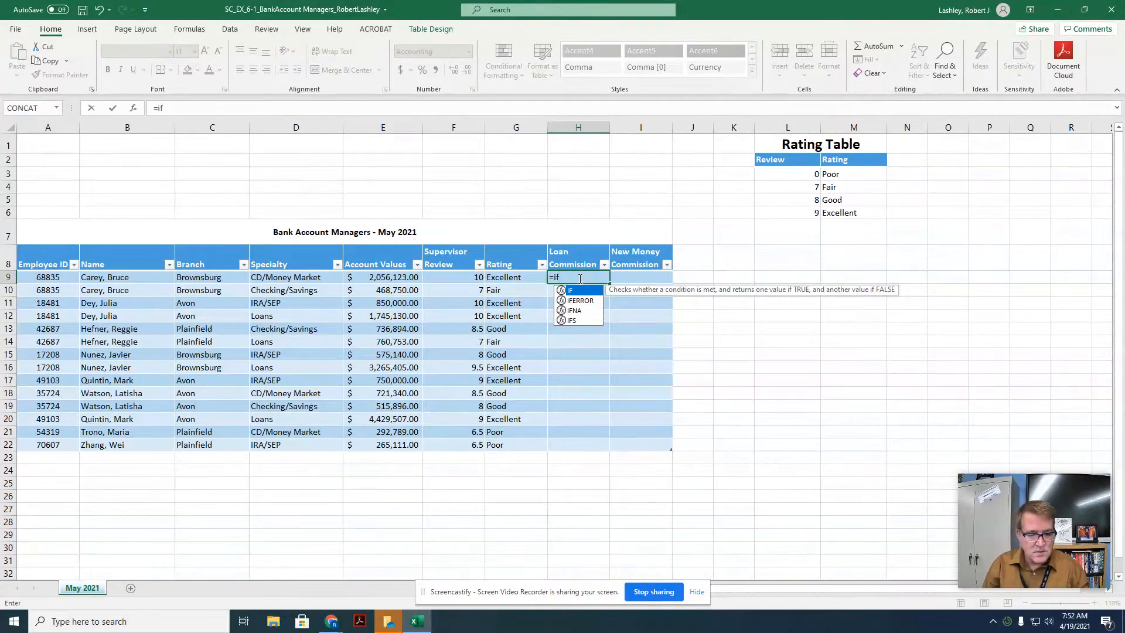
{"action": "type", "text": "("}
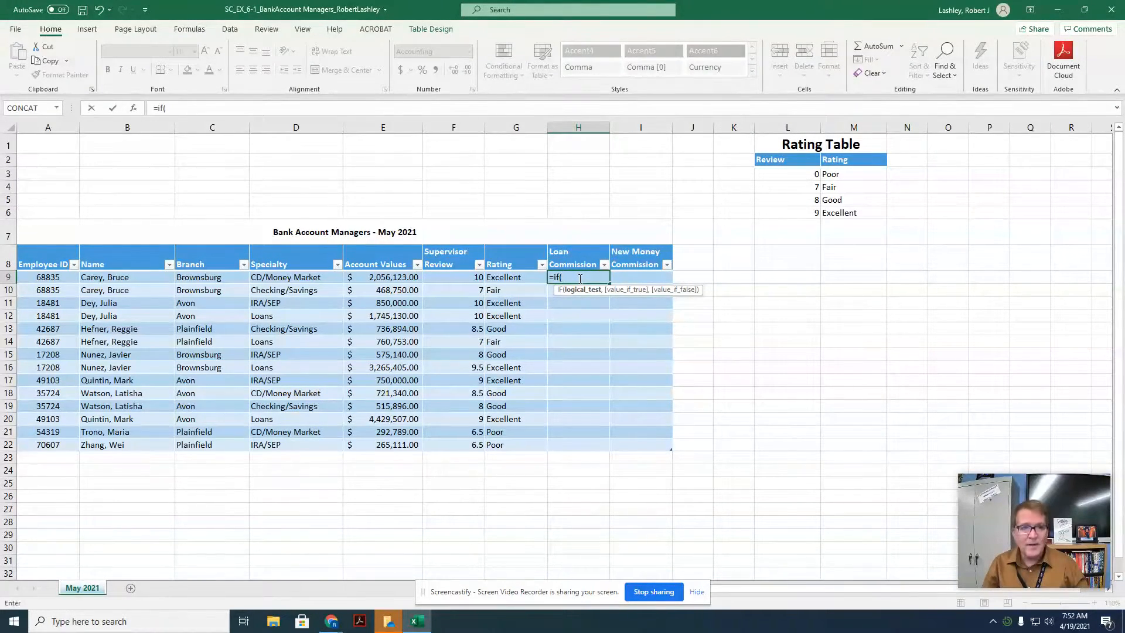
{"action": "type", "text": "[["}
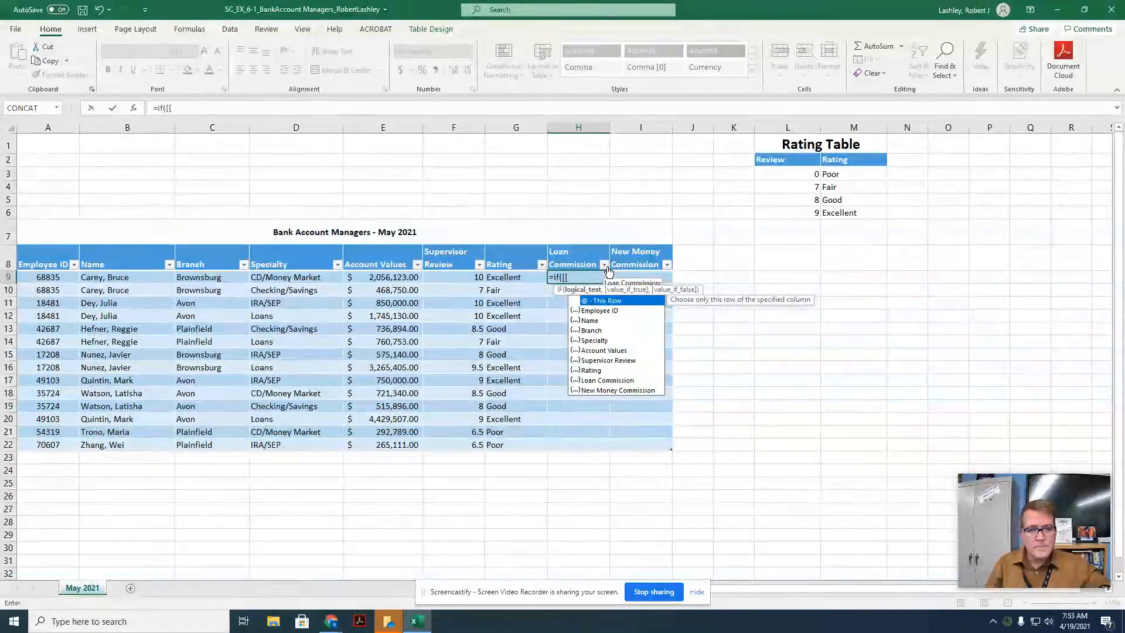
{"action": "key", "text": "BackSpace"}
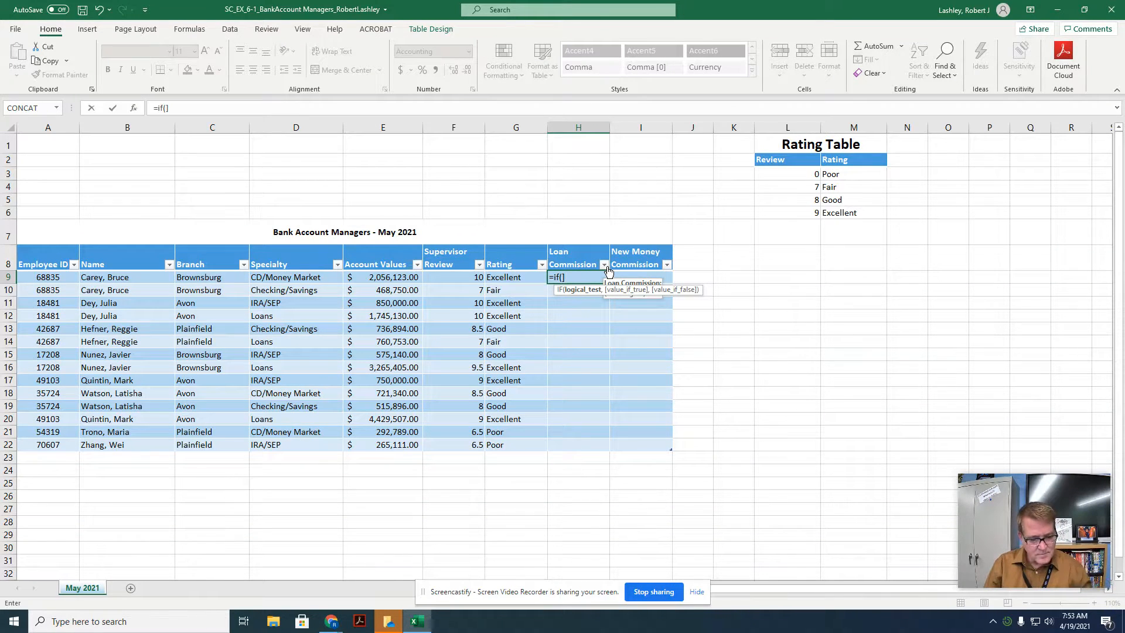
{"action": "type", "text": "="}
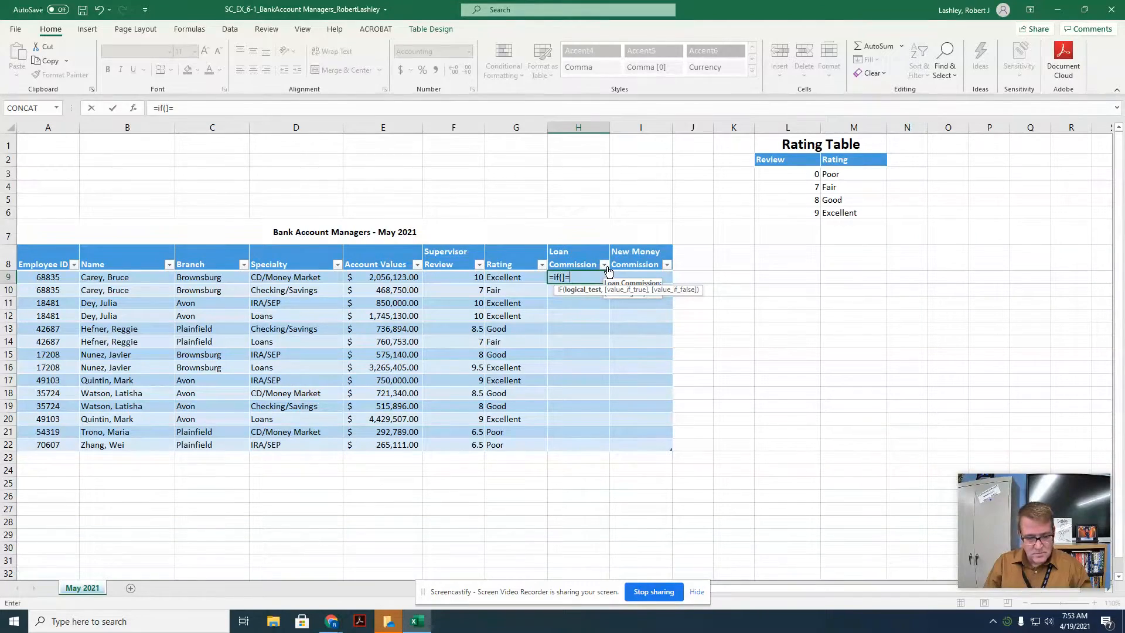
{"action": "type", "text": "\"loan"}
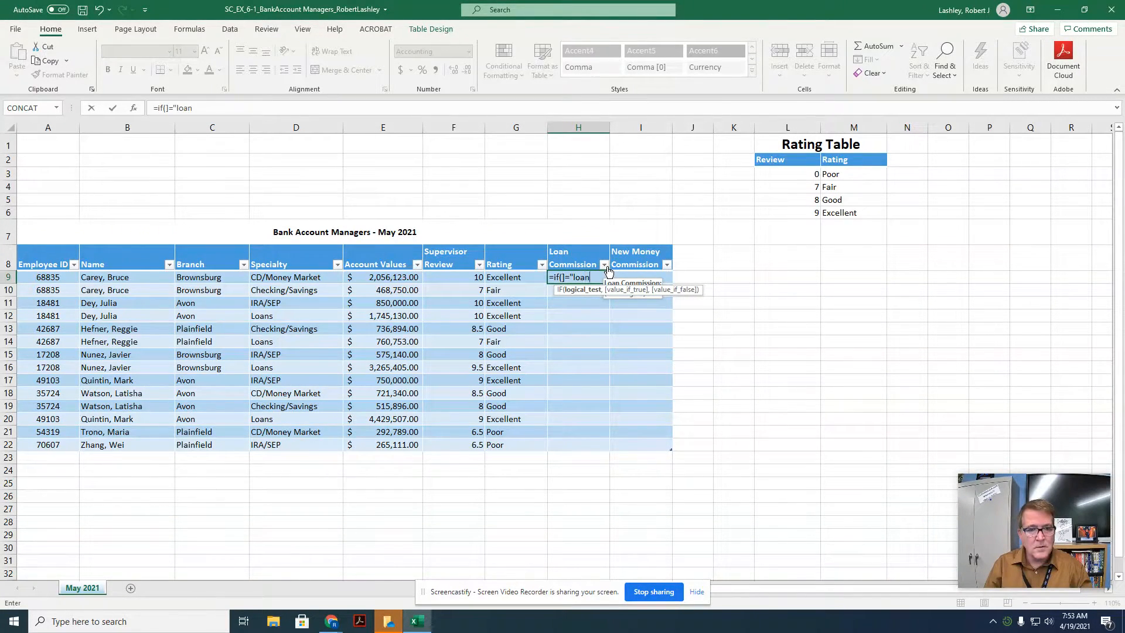
{"action": "type", "text": "s\","}
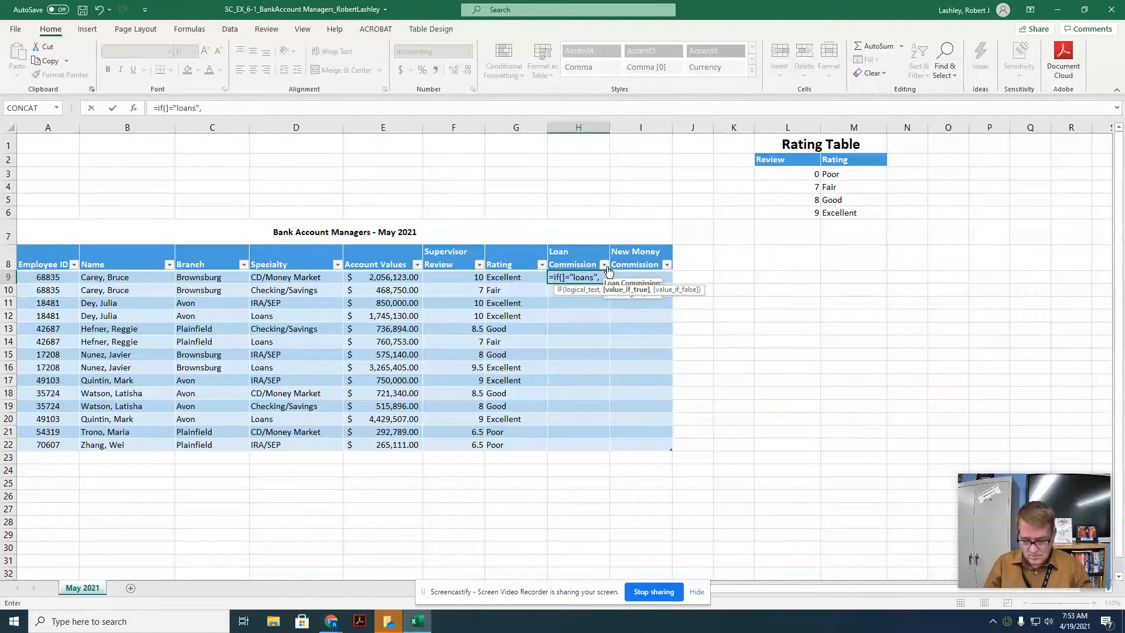
{"action": "type", "text": "[Account"}
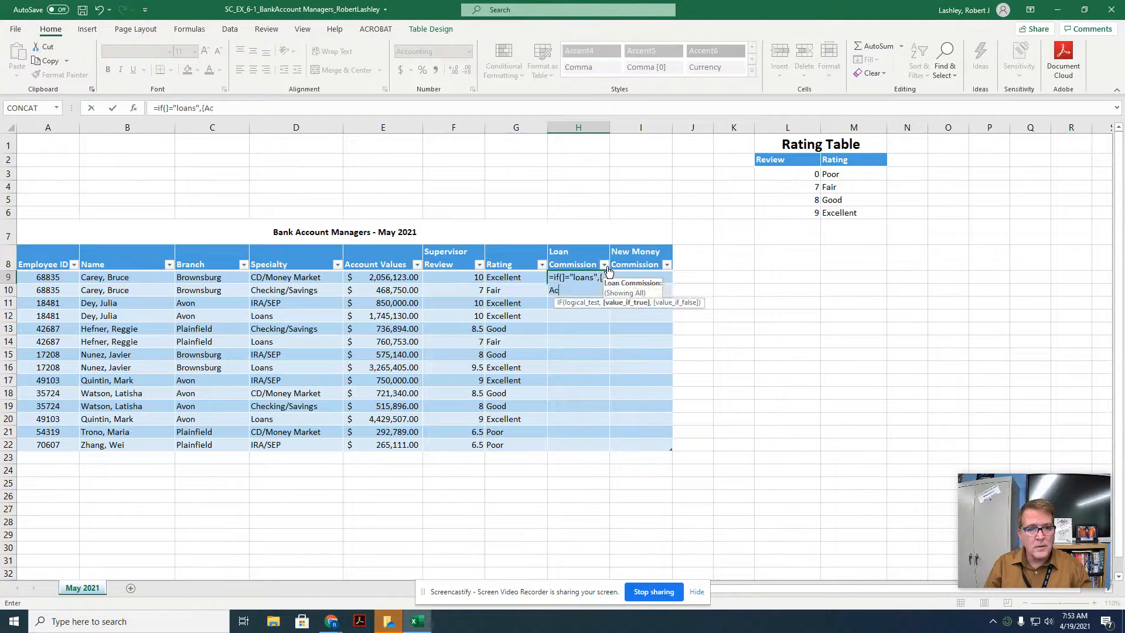
{"action": "type", "text": " Values"}
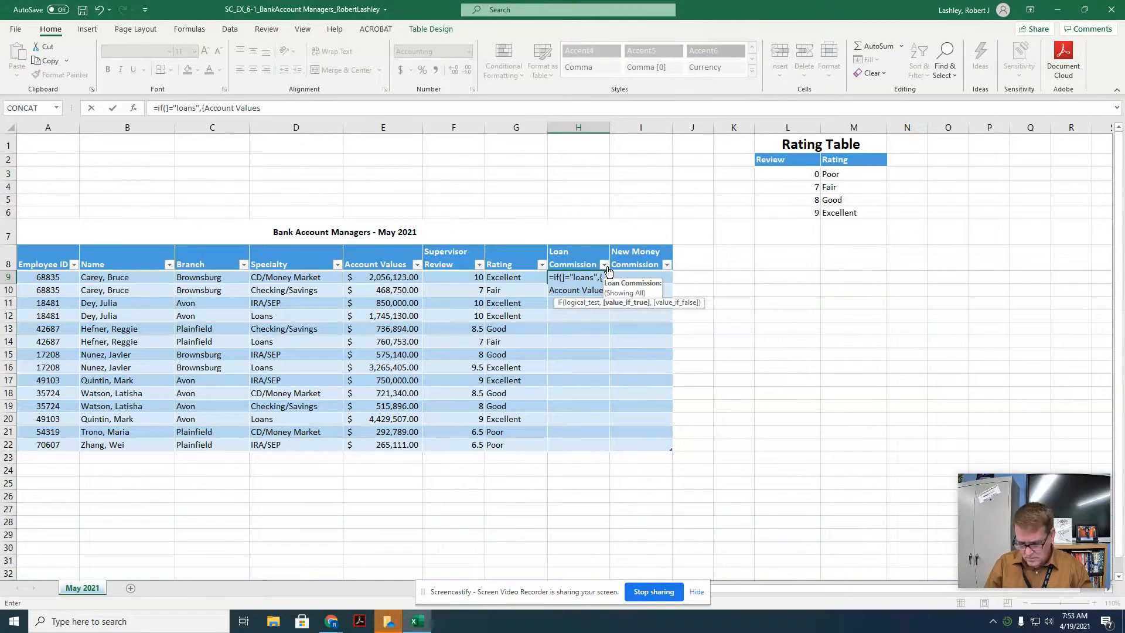
{"action": "type", "text": "]"}
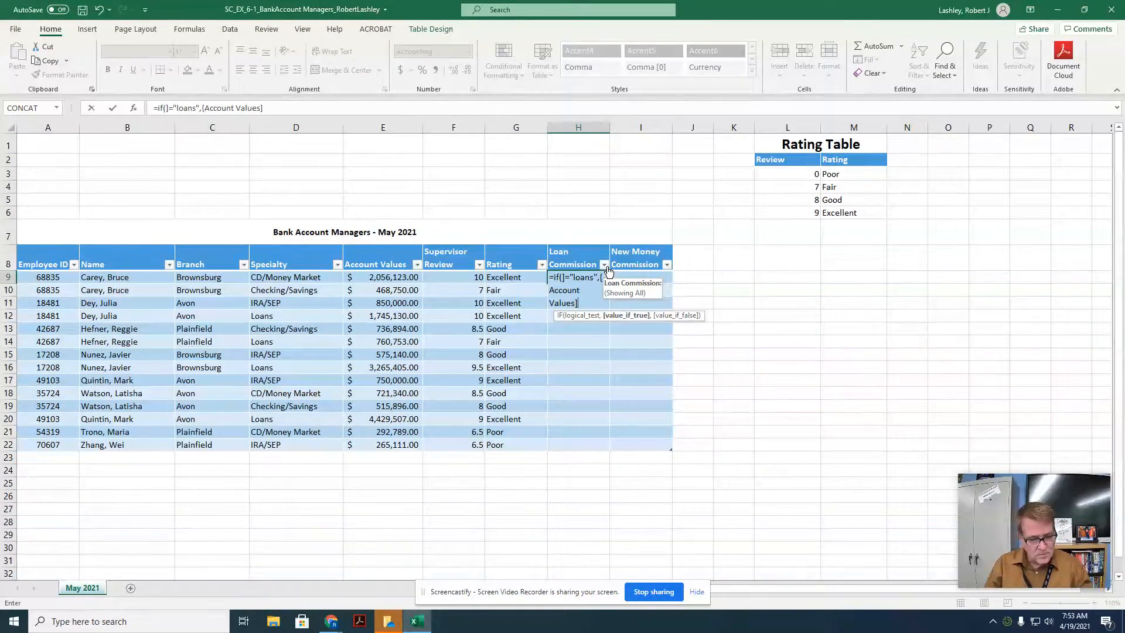
{"action": "type", "text": "*.0025"}
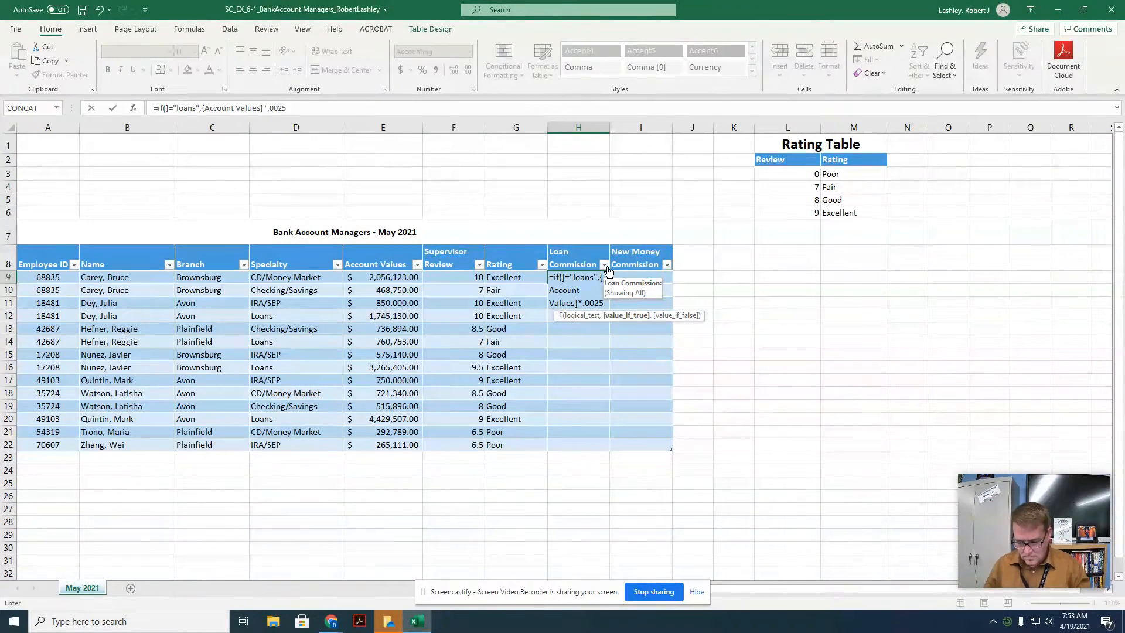
{"action": "type", "text": ",0"}
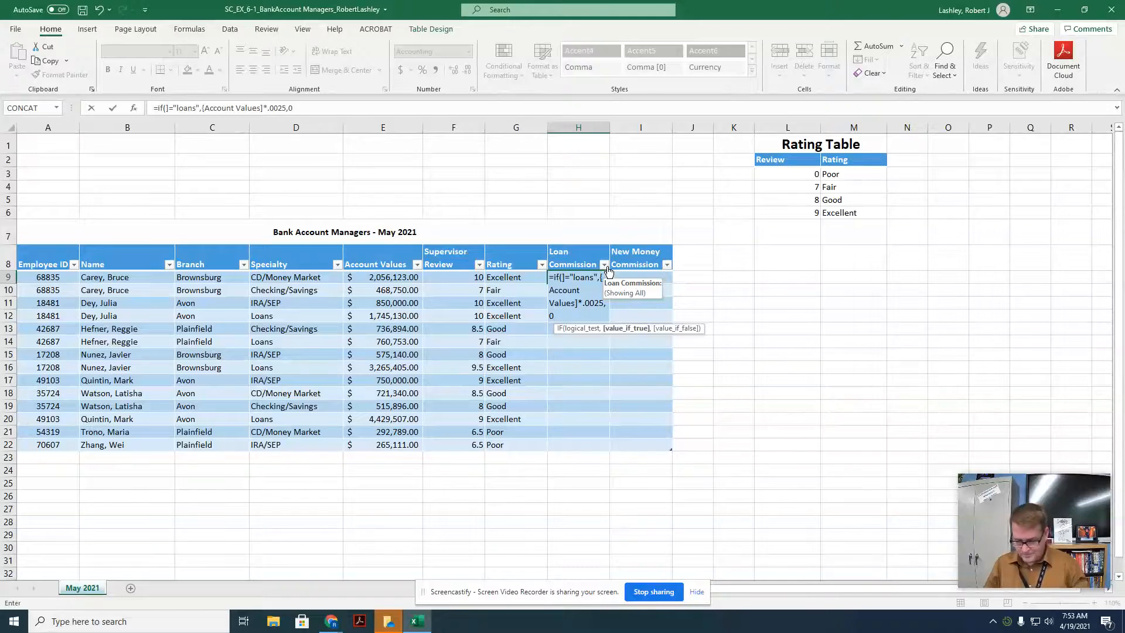
{"action": "type", "text": ")"}
{"action": "key", "text": "Return"}
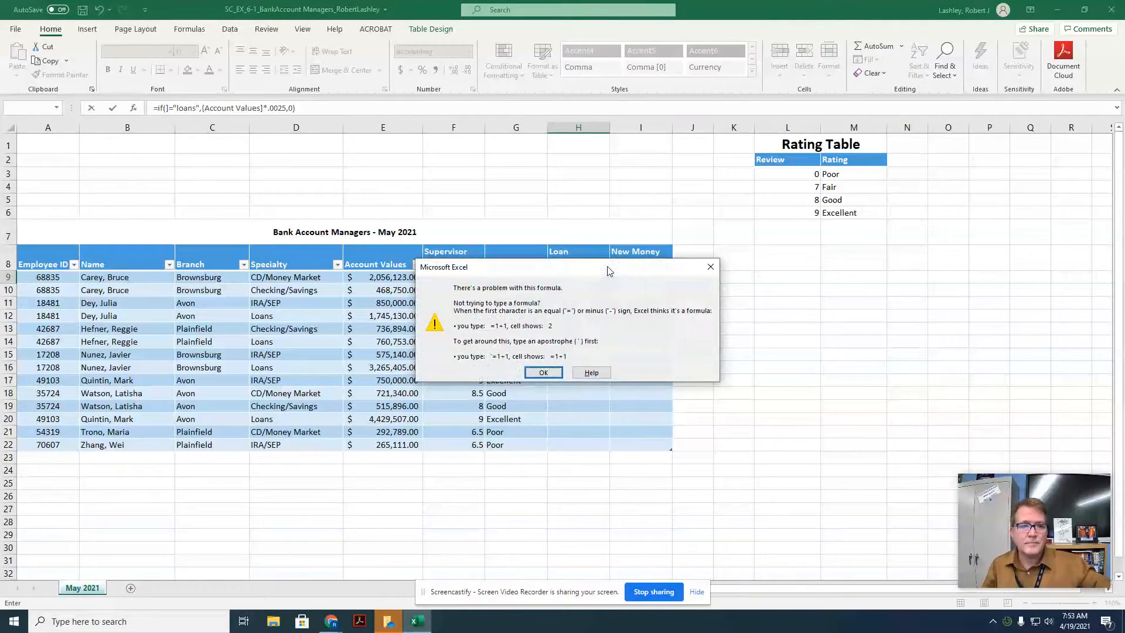
Step: Try to fix the empty column reference in the H9 formula and enter it again
{"action": "left_click", "coordinate": [711, 266]}
{"action": "left_click", "coordinate": [577, 287]}
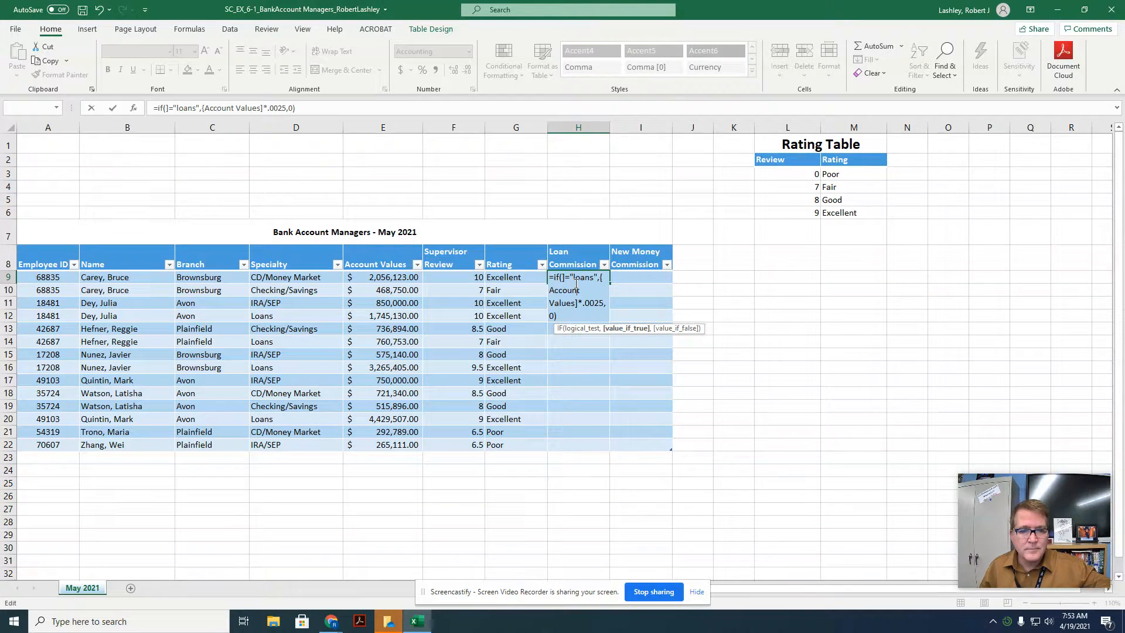
{"action": "left_click", "coordinate": [561, 277]}
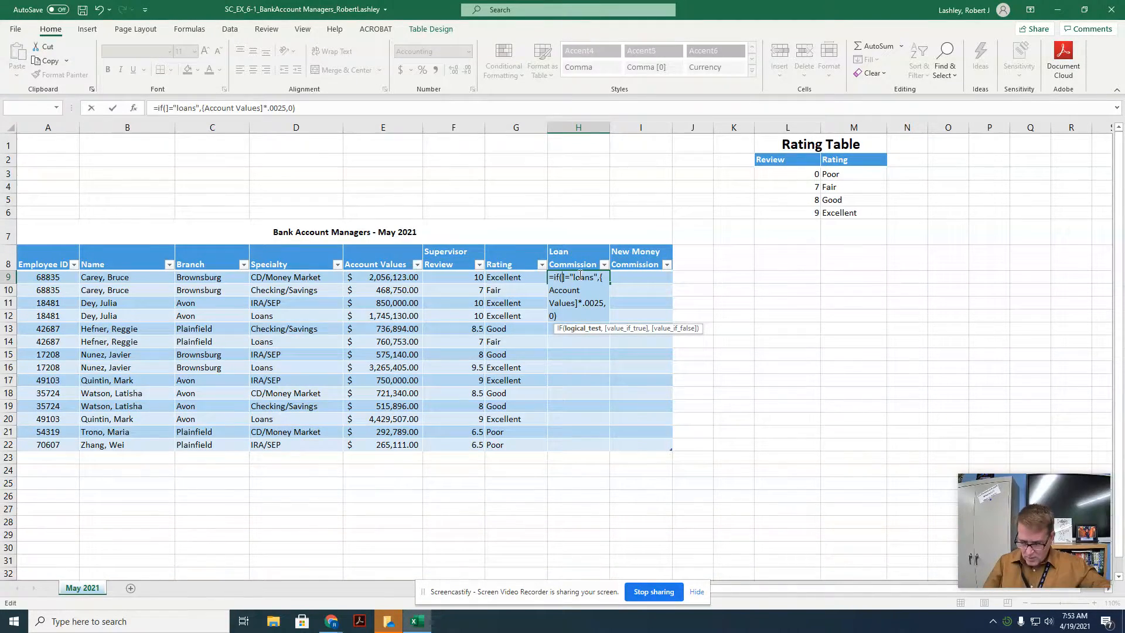
{"action": "type", "text": "["}
{"action": "key", "text": "Escape"}
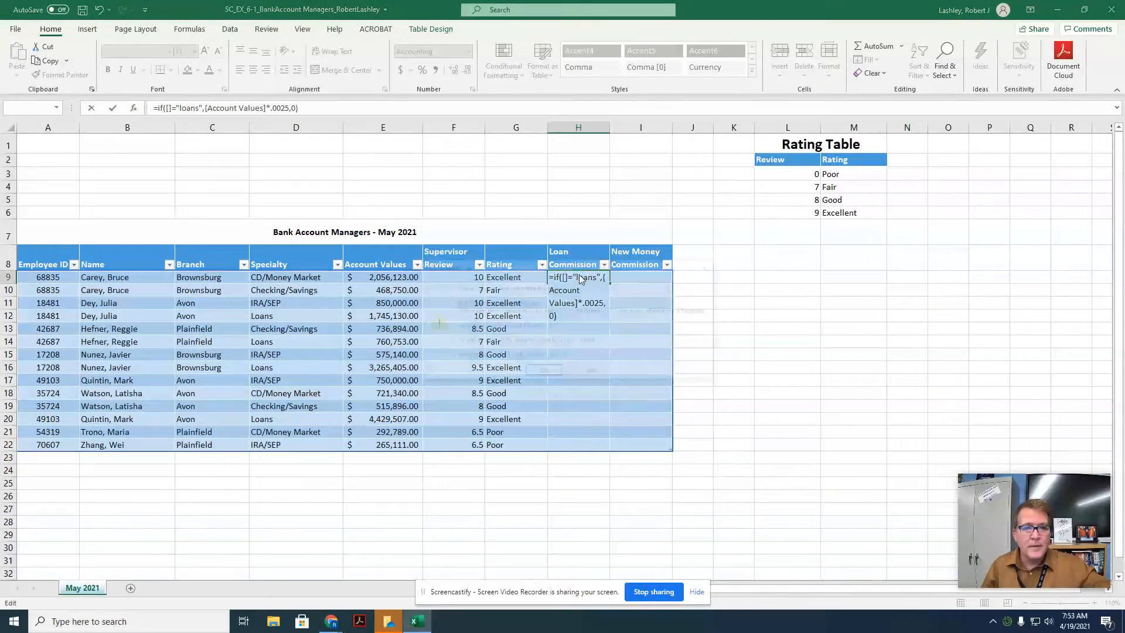
{"action": "key", "text": "Return"}
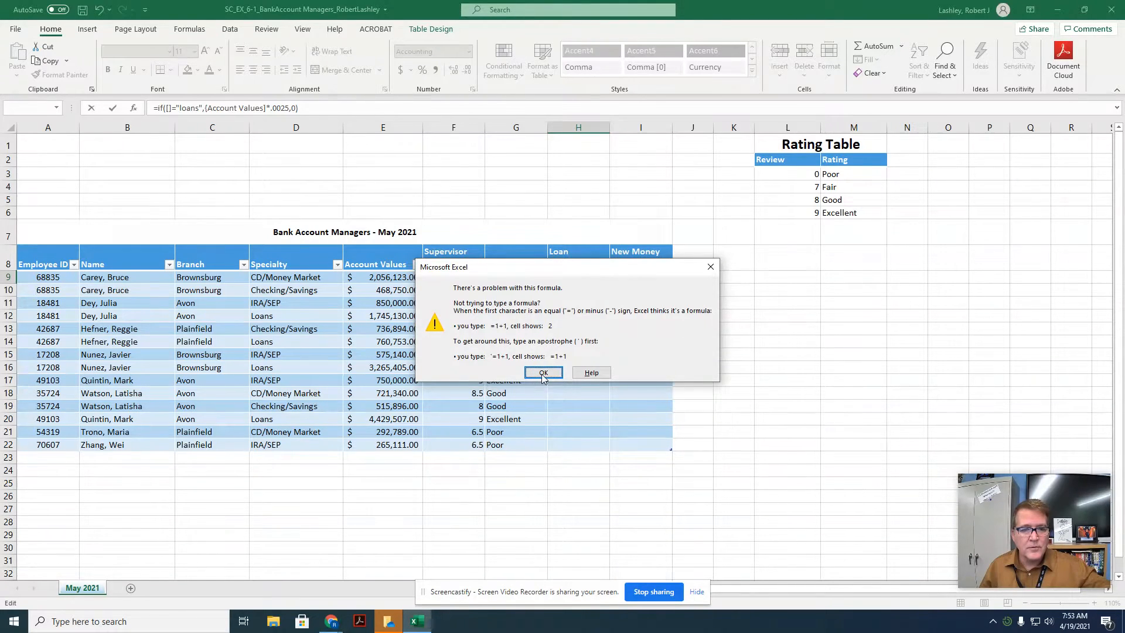
{"action": "left_click", "coordinate": [543, 373]}
{"action": "left_click", "coordinate": [571, 278]}
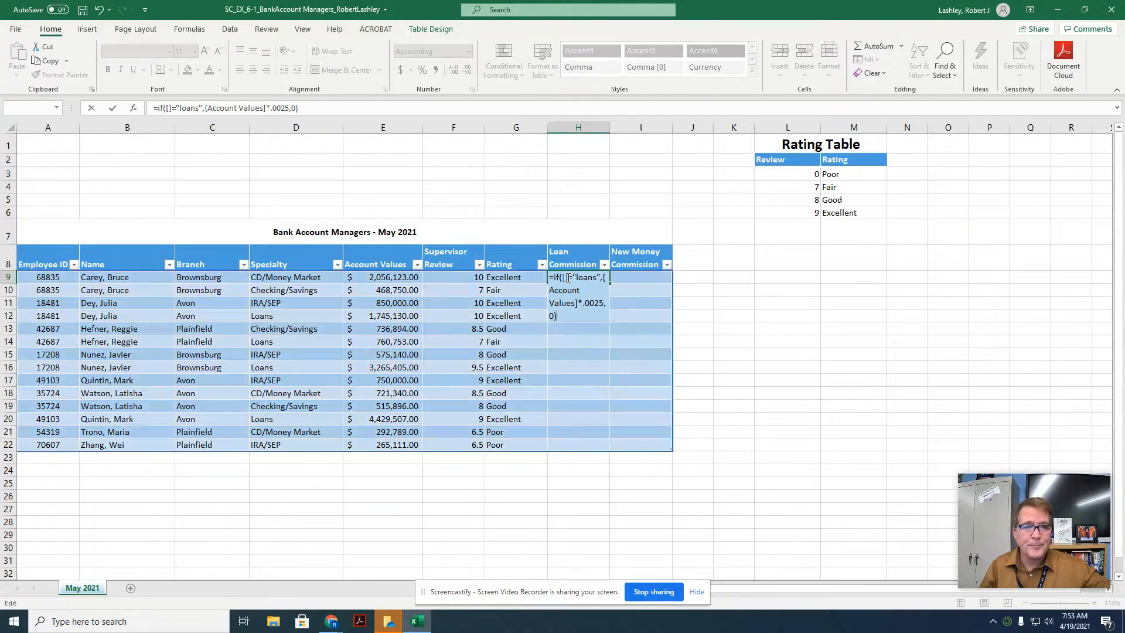
Step: Clear the H9 formula and restart an IF formula referencing the Specialty cell D9
{"action": "left_click_drag", "start_coordinate": [300, 108], "coordinate": [155, 113]}
{"action": "key", "text": "BackSpace"}
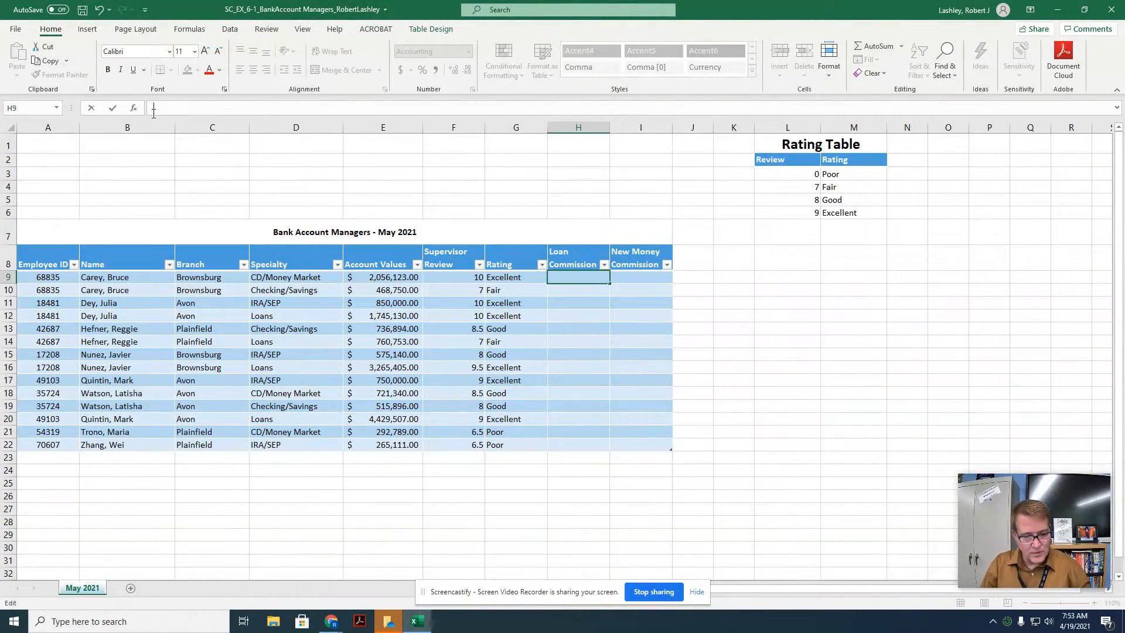
{"action": "type", "text": "="}
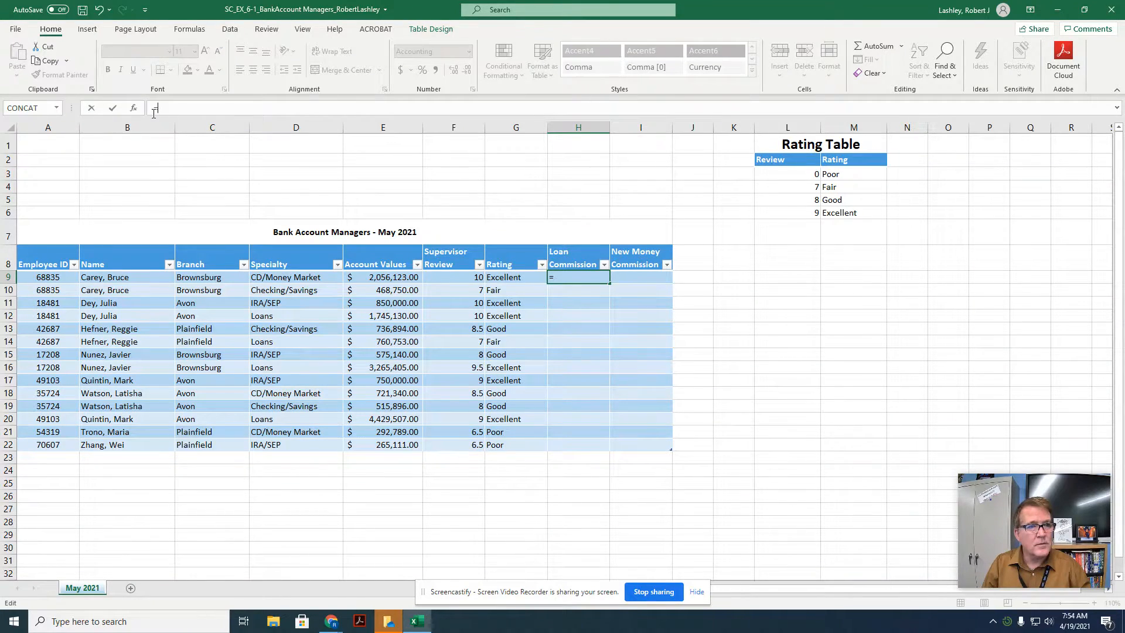
{"action": "type", "text": "if"}
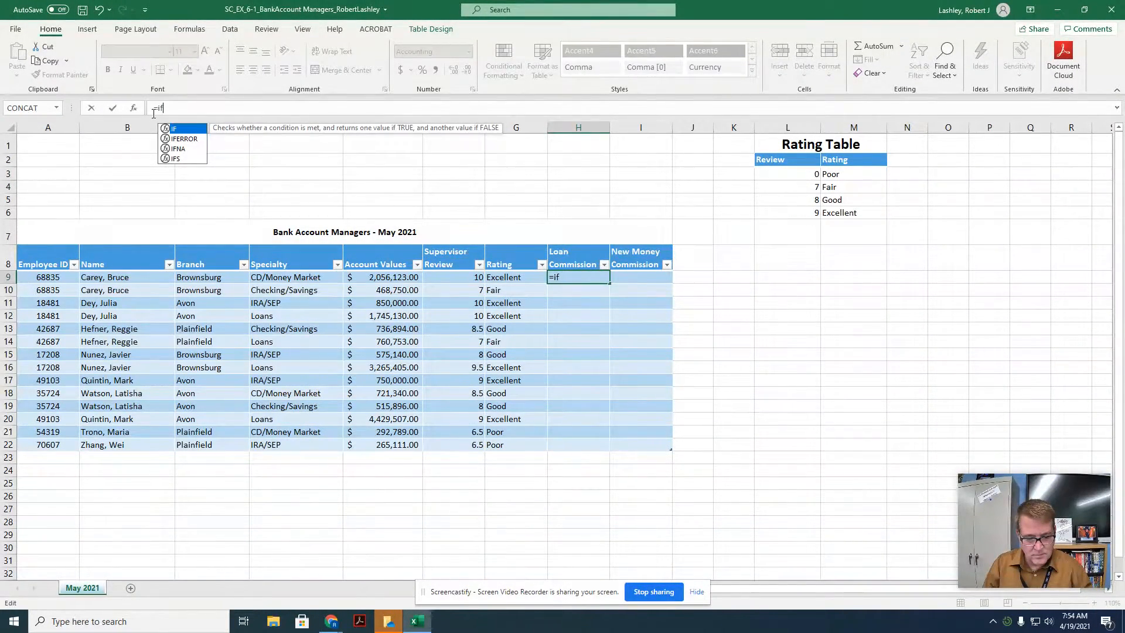
{"action": "type", "text": "("}
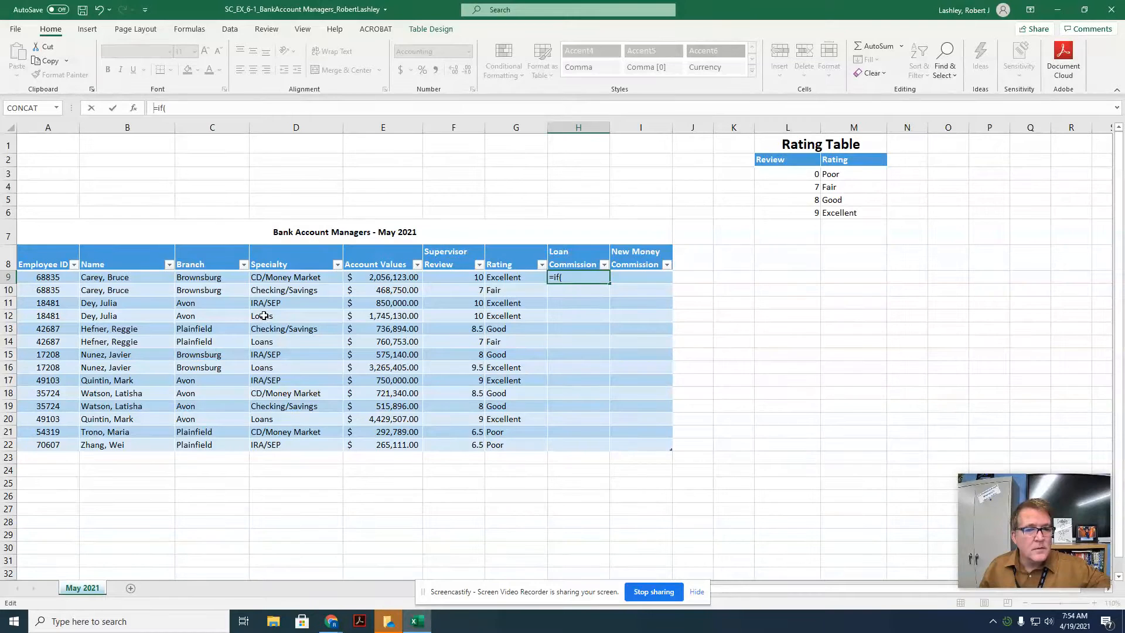
{"action": "left_click", "coordinate": [274, 276]}
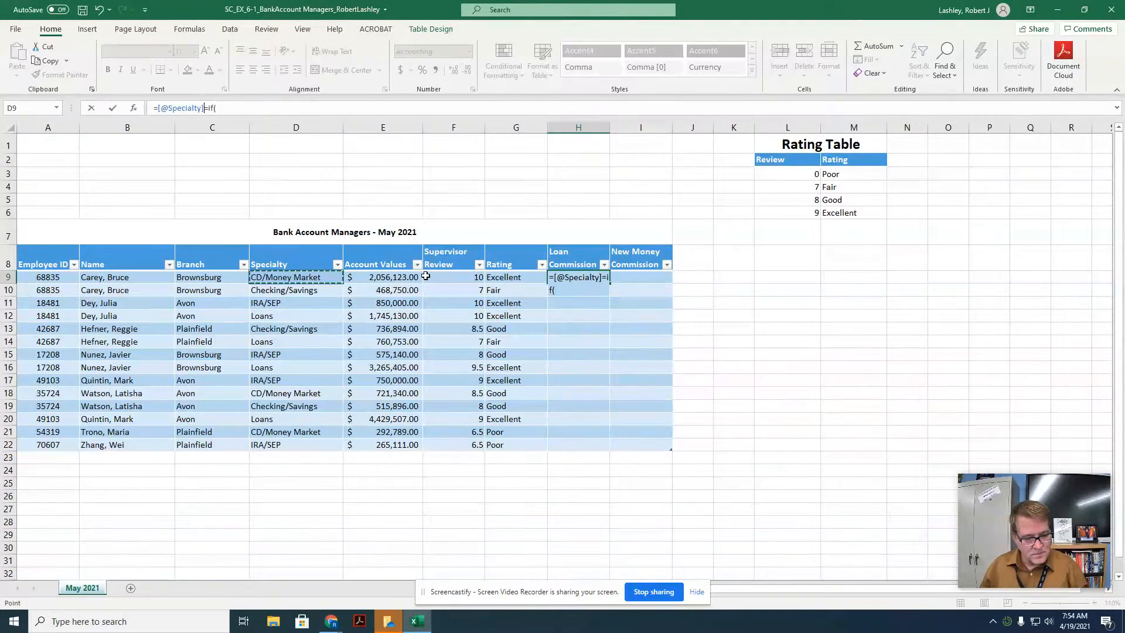
{"action": "type", "text": "="}
{"action": "key", "text": "BackSpace"}
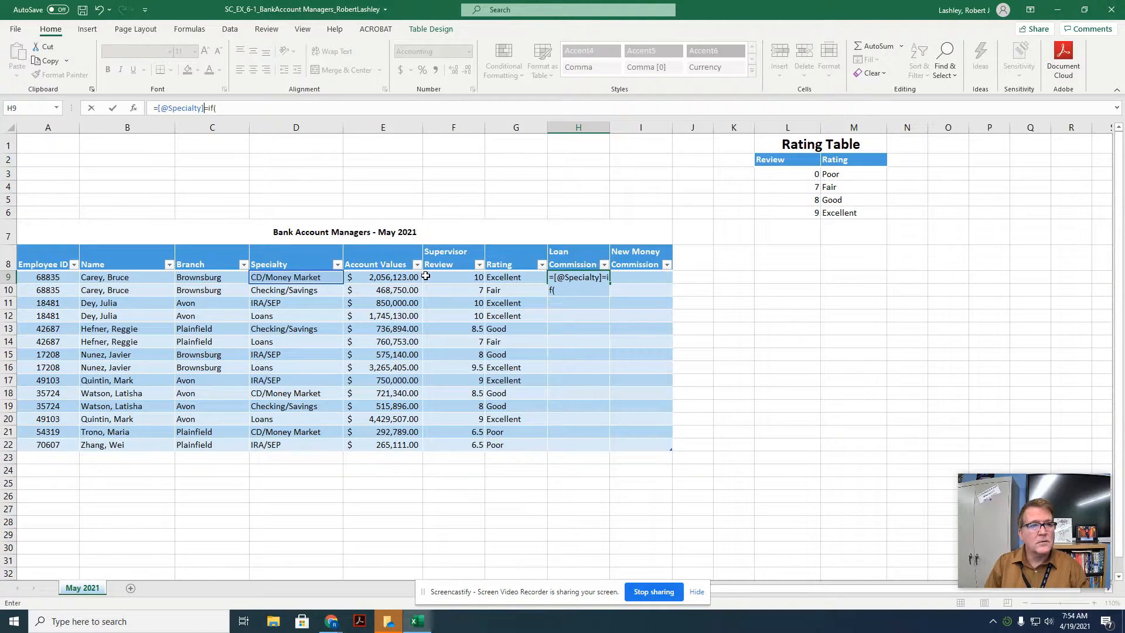
{"action": "key", "text": "BackSpace"}
{"action": "key", "text": "BackSpace"}
{"action": "key", "text": "BackSpace"}
{"action": "key", "text": "BackSpace"}
{"action": "key", "text": "BackSpace"}
{"action": "key", "text": "BackSpace"}
{"action": "key", "text": "BackSpace"}
{"action": "key", "text": "BackSpace"}
{"action": "key", "text": "BackSpace"}
{"action": "key", "text": "BackSpace"}
{"action": "key", "text": "BackSpace"}
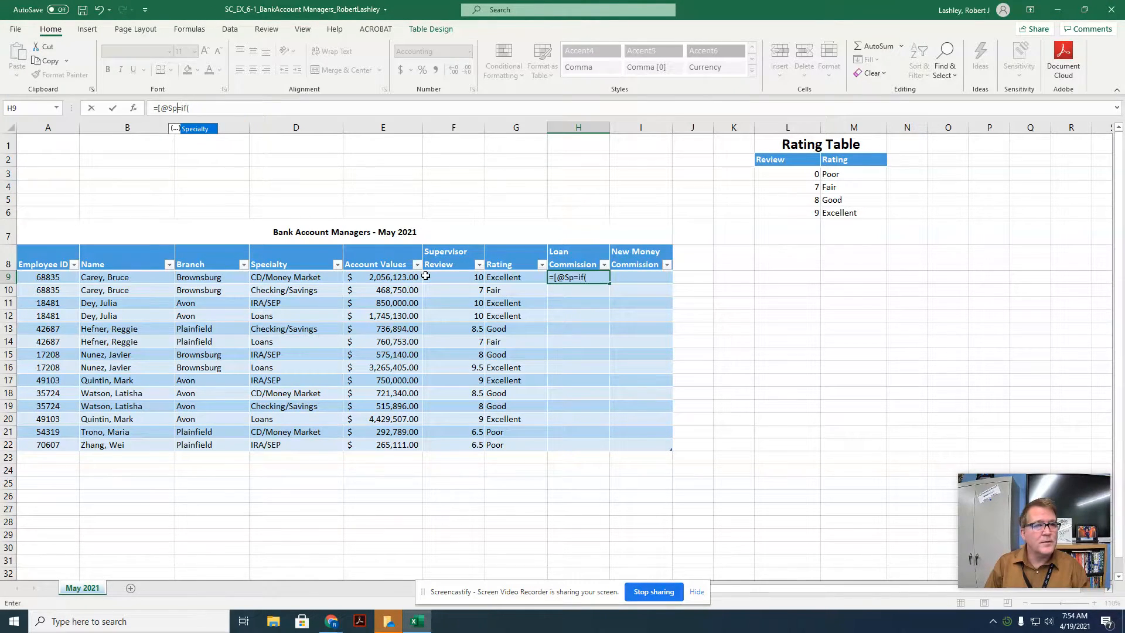
{"action": "key", "text": "BackSpace"}
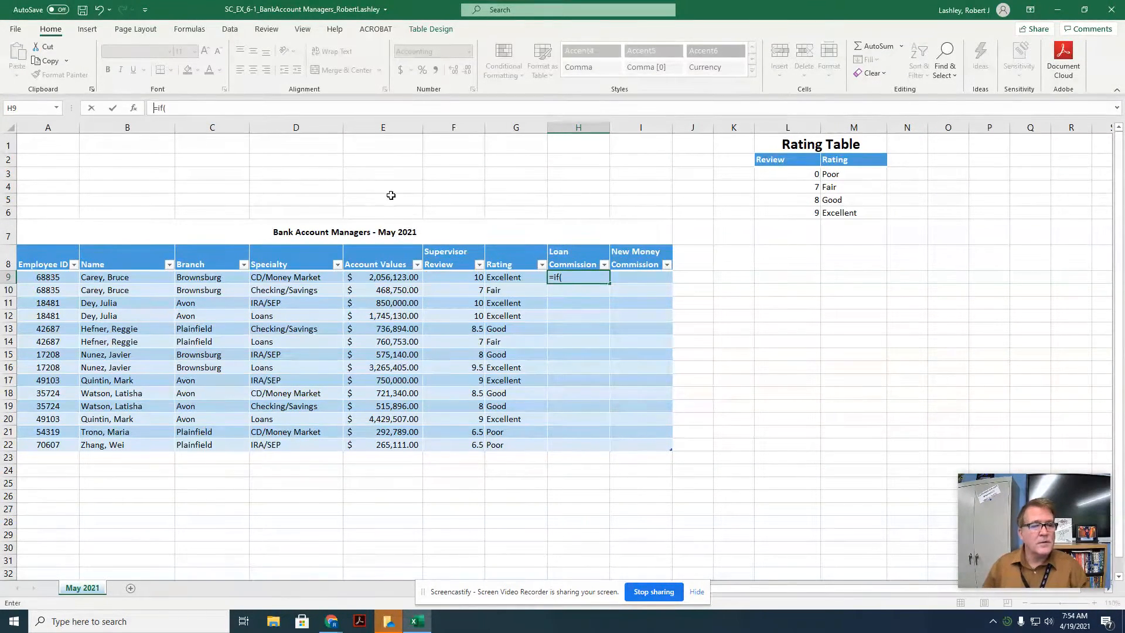
{"action": "left_click", "coordinate": [297, 276]}
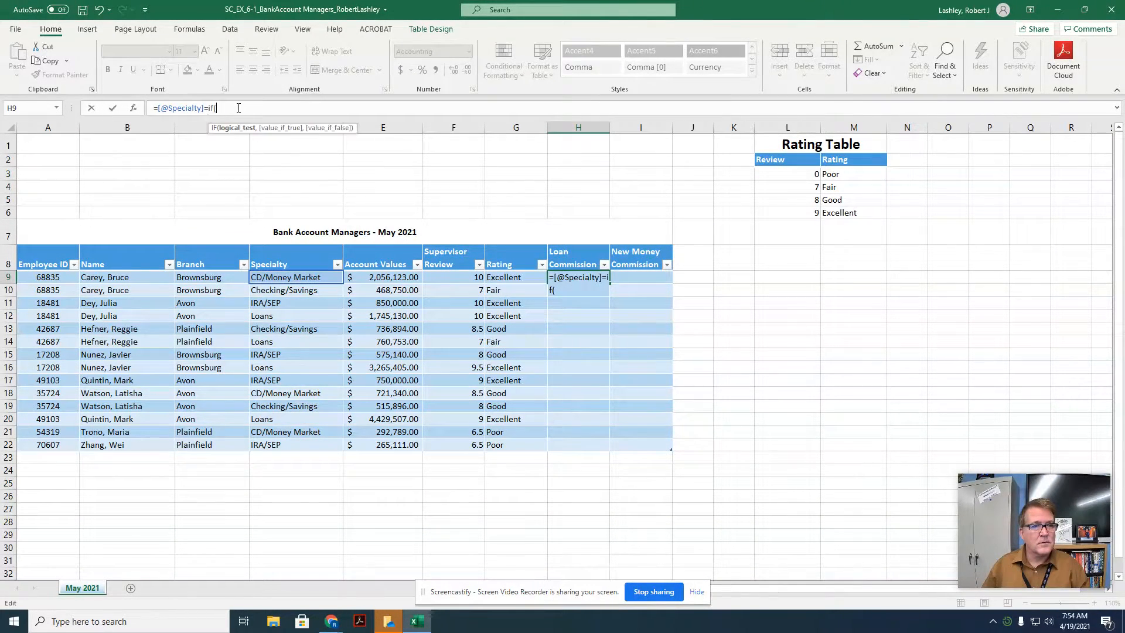
{"action": "left_click_drag", "start_coordinate": [157, 108], "coordinate": [214, 110]}
{"action": "key", "text": "BackSpace"}
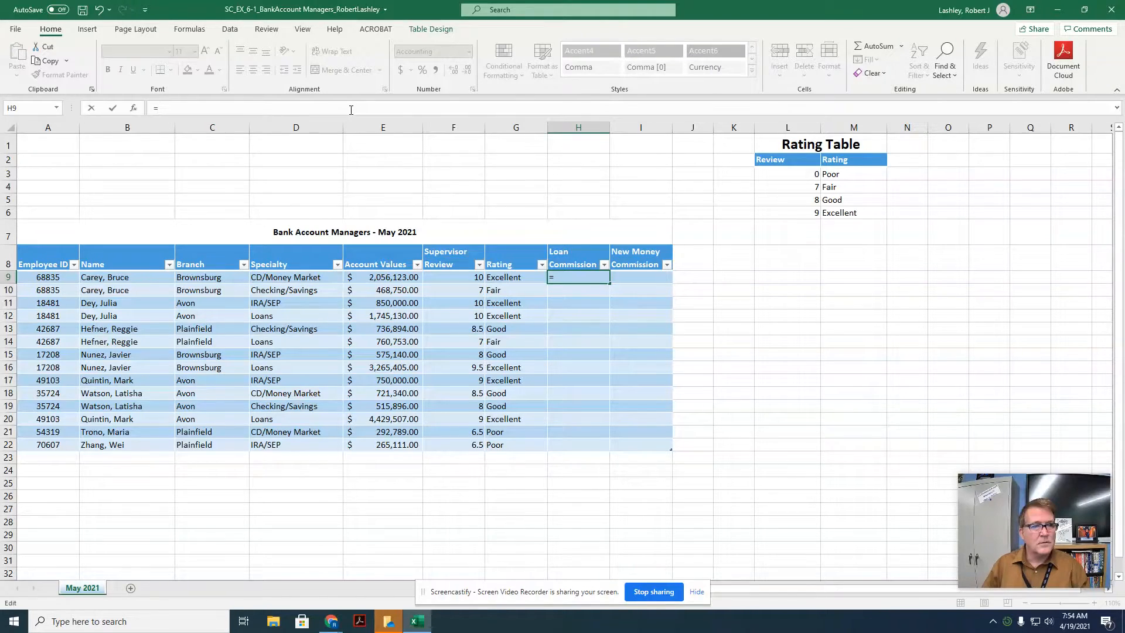
Step: Retry the IF formula in H9 with the Specialty cell as its condition, then erase the entry
{"action": "type", "text": "if"}
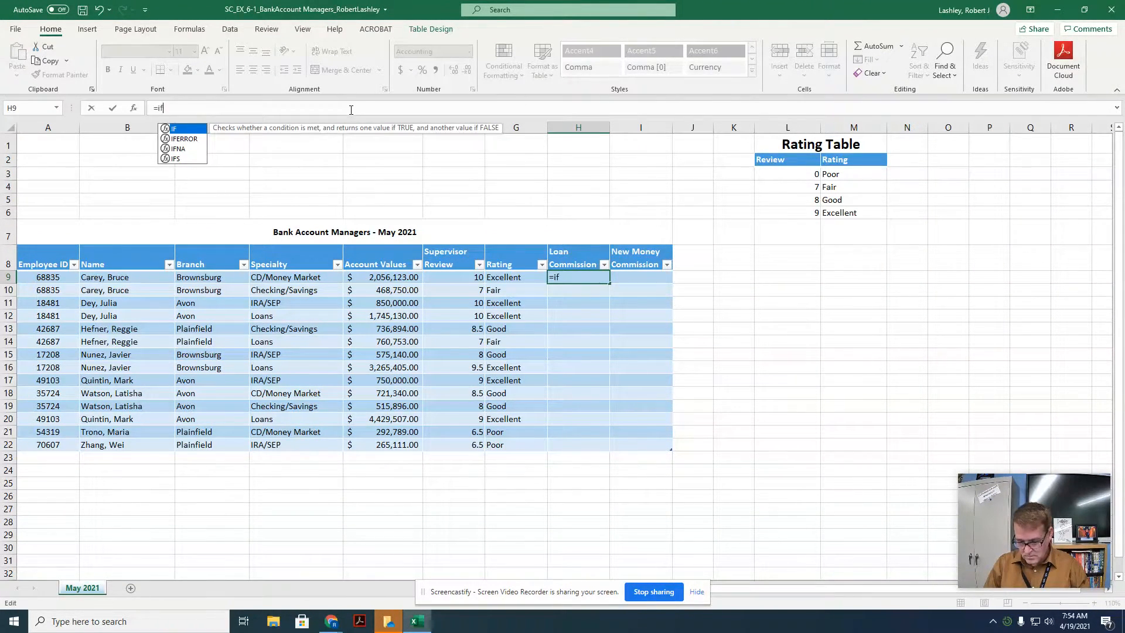
{"action": "type", "text": "9"}
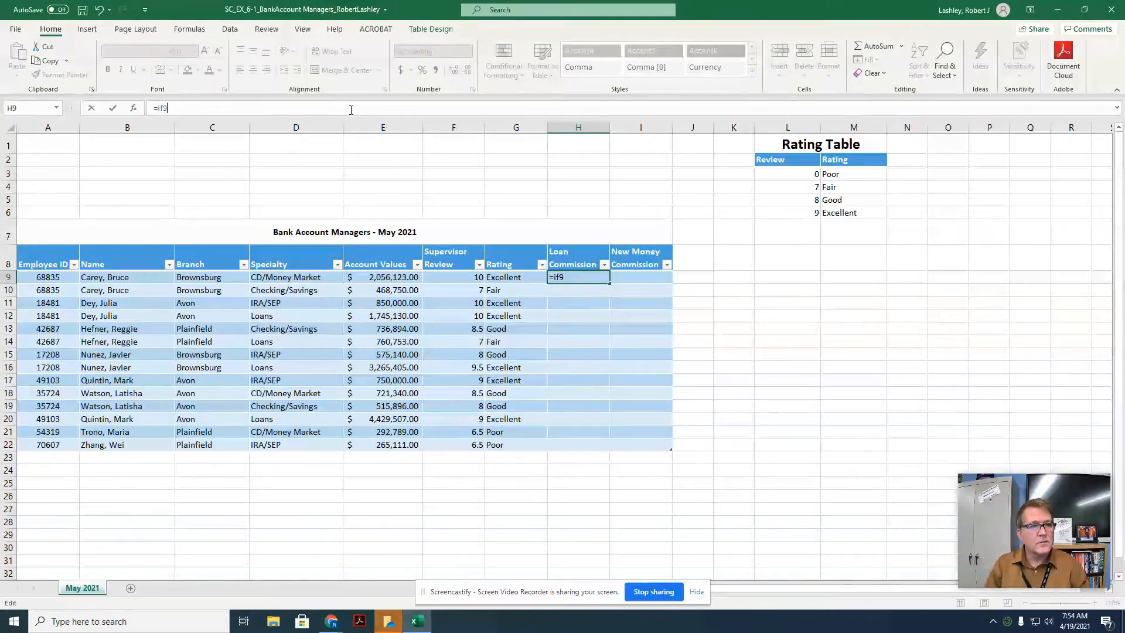
{"action": "key", "text": "BackSpace"}
{"action": "type", "text": "("}
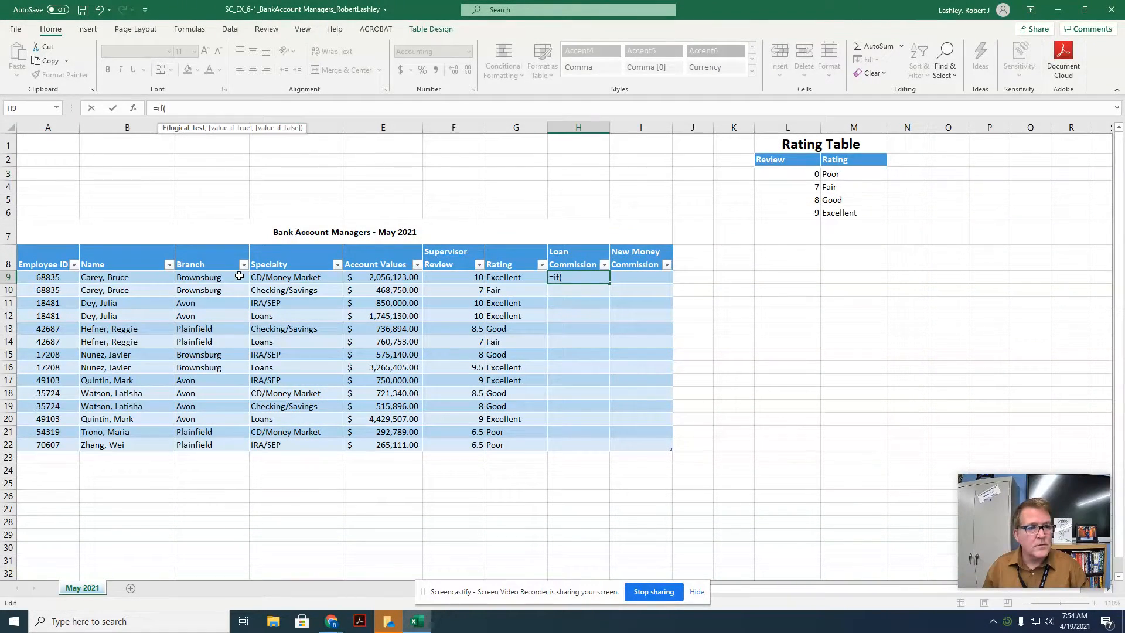
{"action": "left_click", "coordinate": [276, 279]}
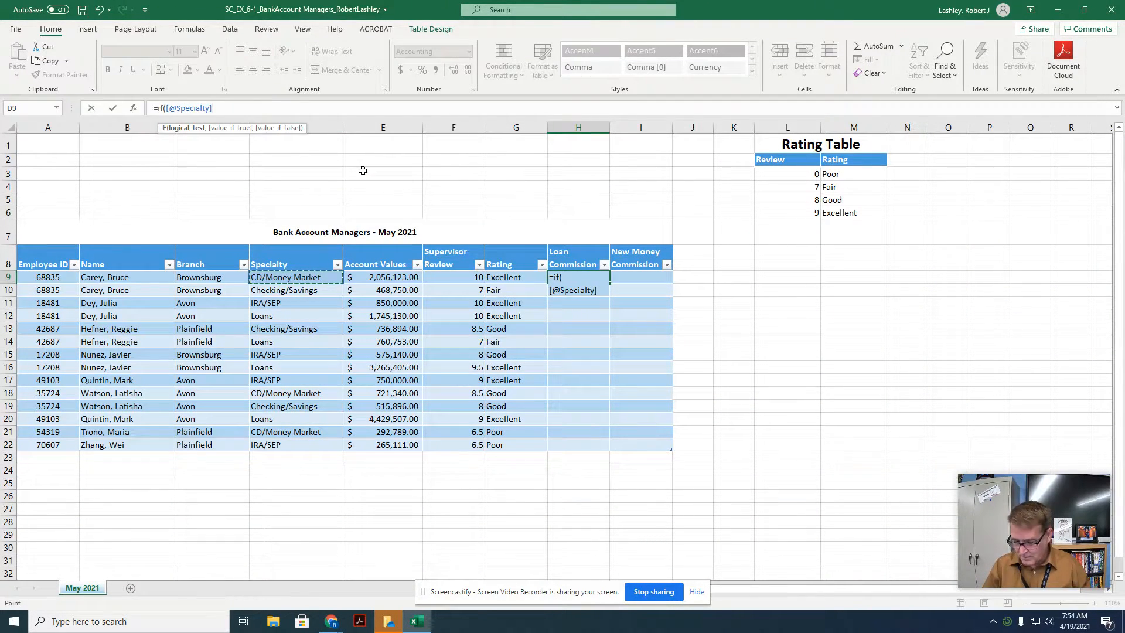
{"action": "key", "text": "BackSpace"}
{"action": "key", "text": "BackSpace"}
{"action": "key", "text": "BackSpace"}
{"action": "key", "text": "BackSpace"}
{"action": "key", "text": "BackSpace"}
{"action": "key", "text": "BackSpace"}
{"action": "key", "text": "BackSpace"}
{"action": "key", "text": "BackSpace"}
{"action": "key", "text": "BackSpace"}
{"action": "key", "text": "BackSpace"}
{"action": "key", "text": "BackSpace"}
{"action": "key", "text": "BackSpace"}
{"action": "key", "text": "BackSpace"}
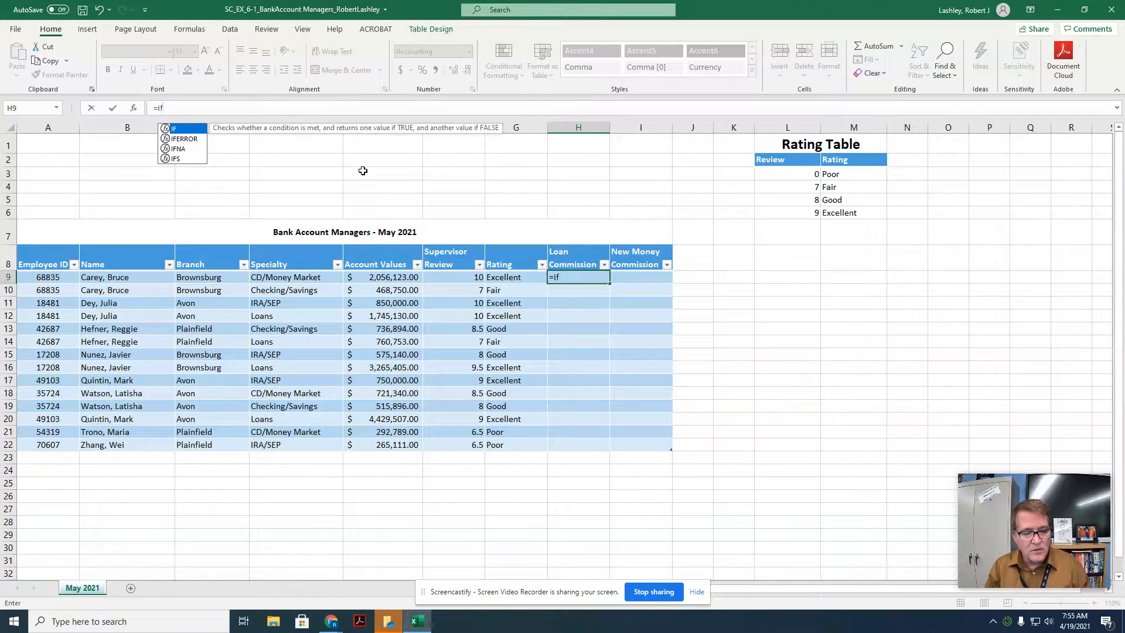
{"action": "key", "text": "BackSpace"}
{"action": "key", "text": "BackSpace"}
{"action": "key", "text": "BackSpace"}
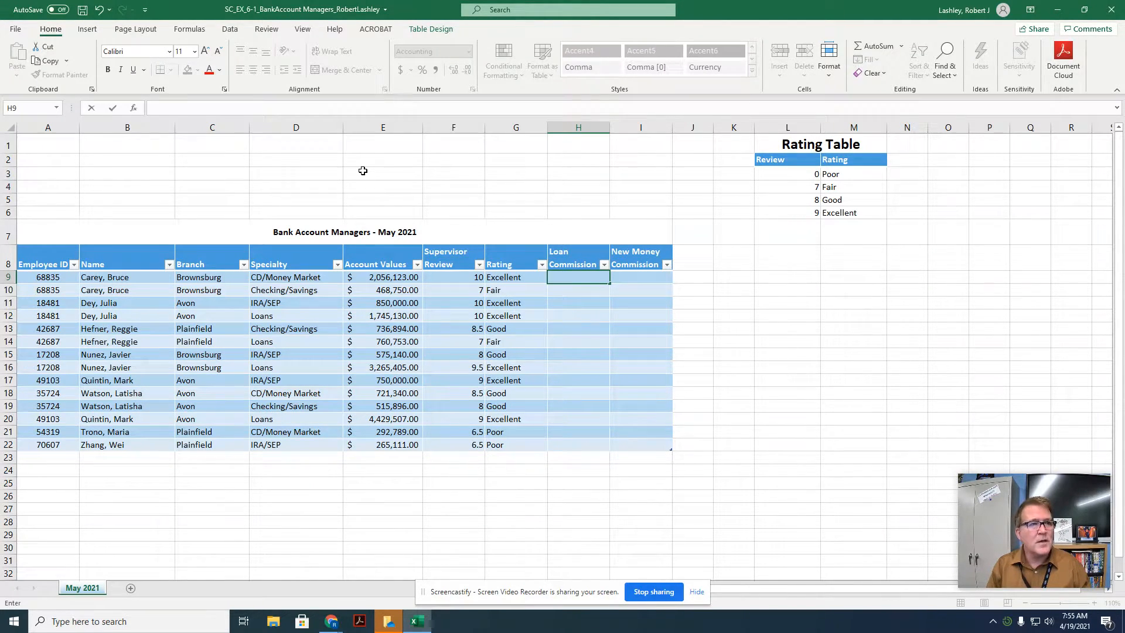
{"action": "type", "text": "="}
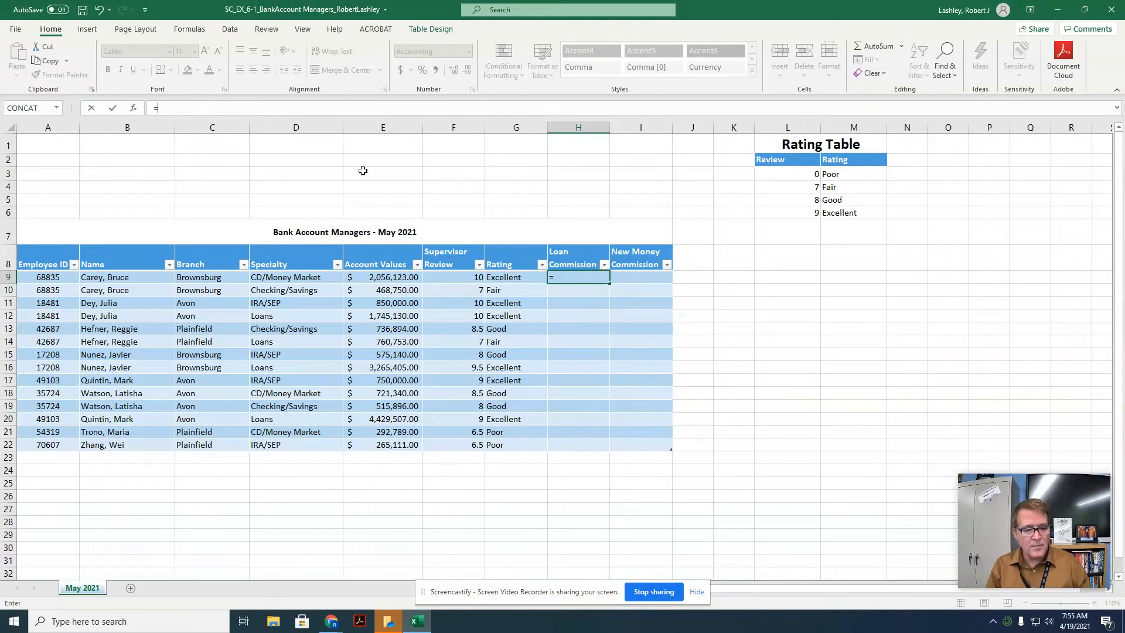
{"action": "type", "text": "if"}
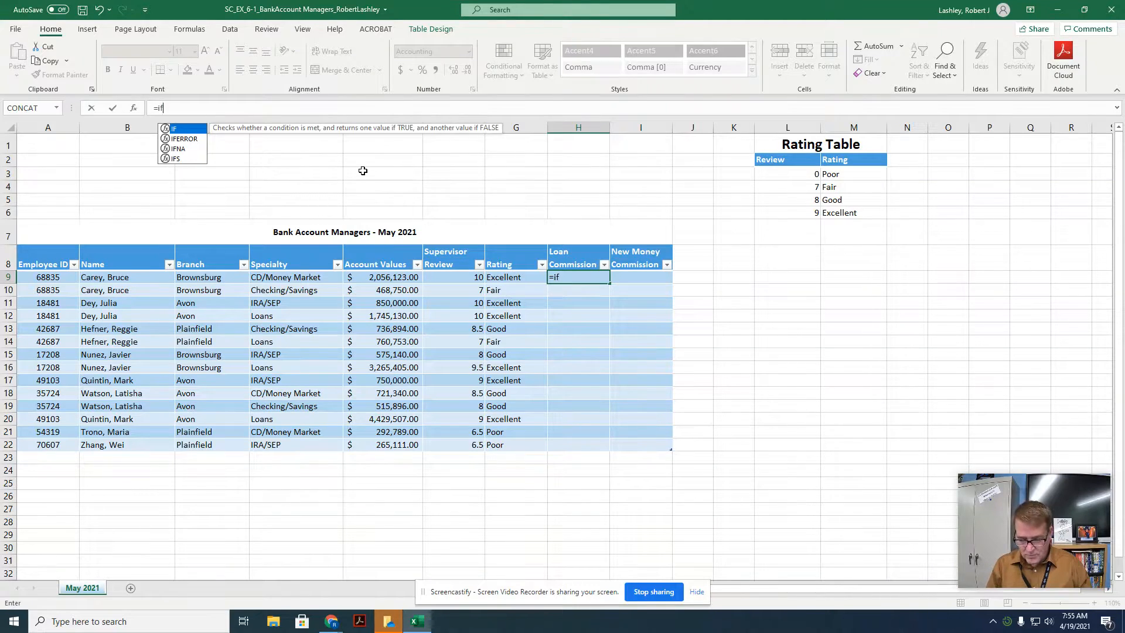
{"action": "type", "text": "("}
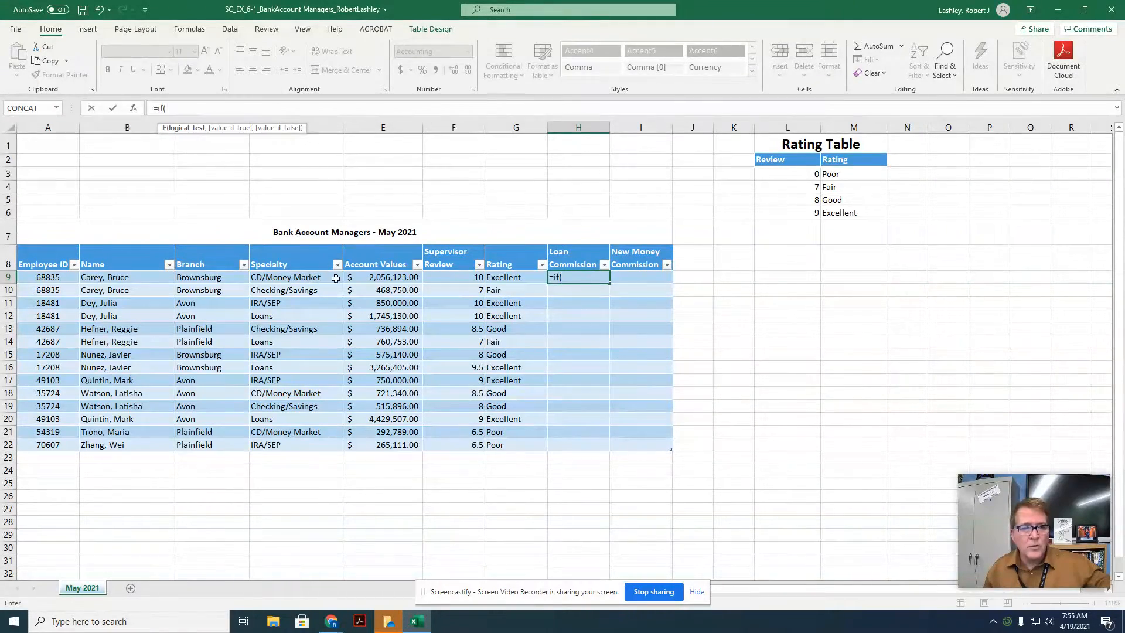
{"action": "left_click", "coordinate": [315, 278]}
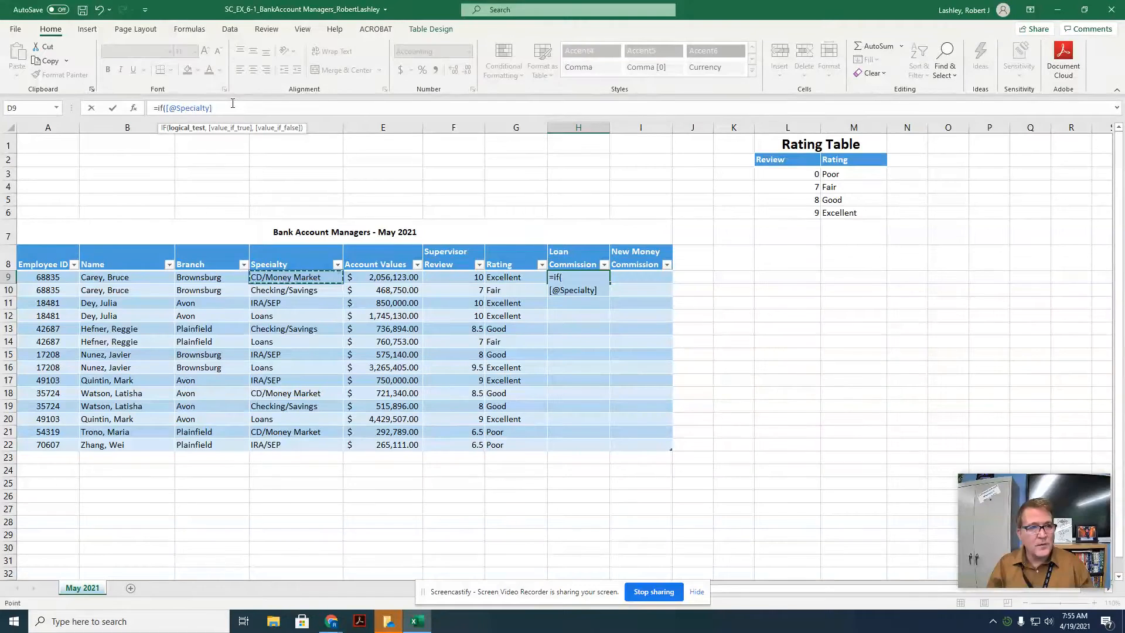
{"action": "type", "text": "=\"loans"}
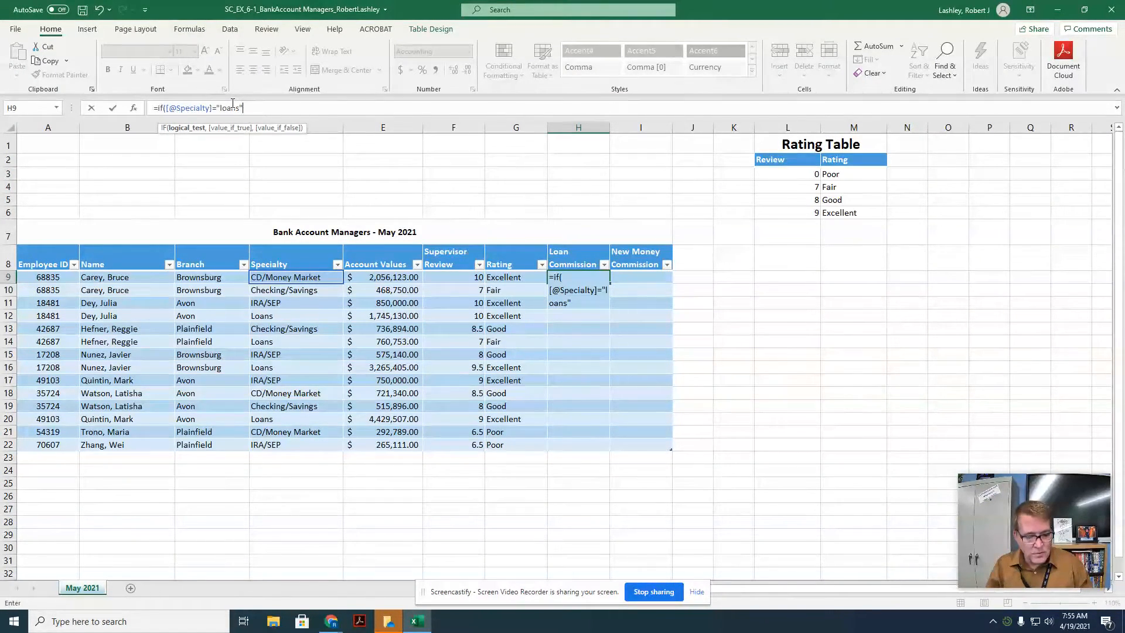
{"action": "type", "text": ","}
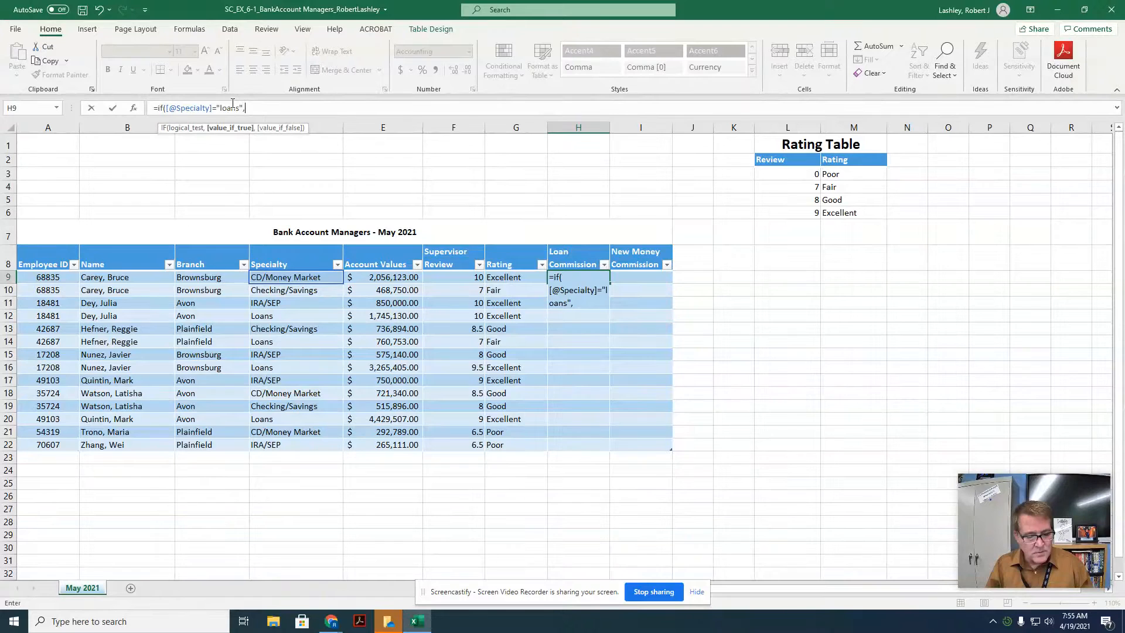
{"action": "left_click", "coordinate": [382, 279]}
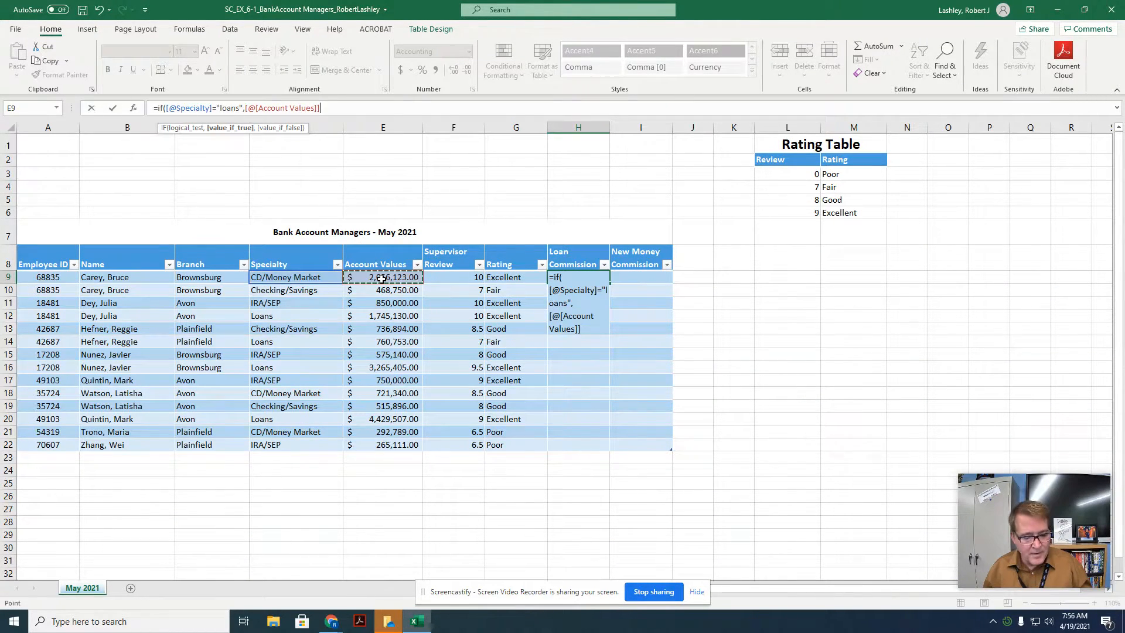
{"action": "type", "text": "*..2"}
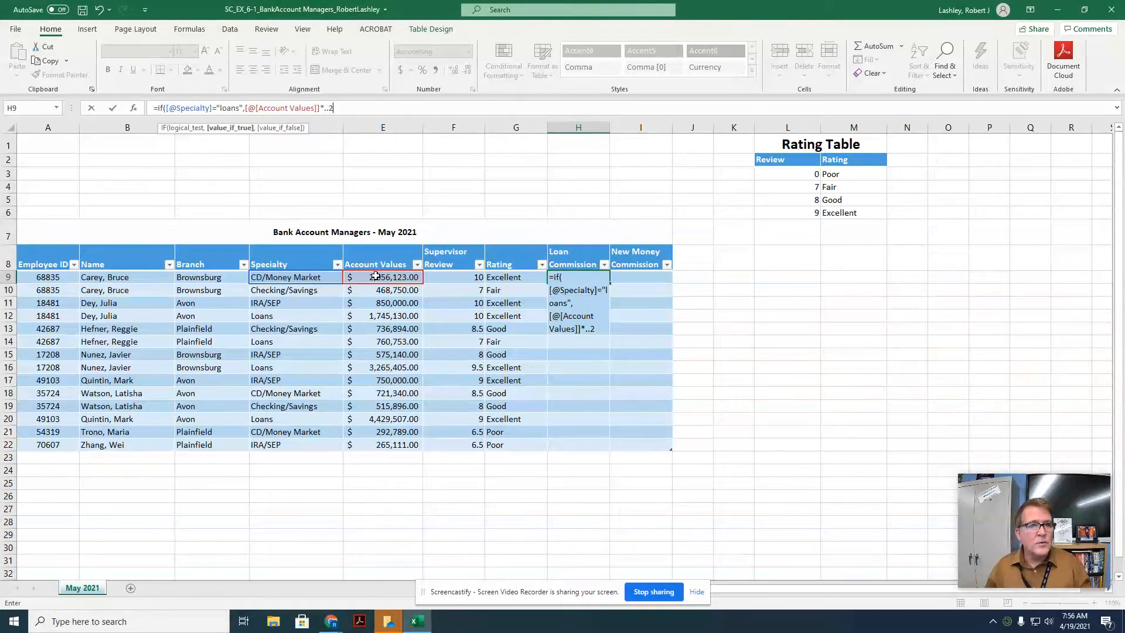
{"action": "type", "text": "="}
{"action": "key", "text": "BackSpace"}
{"action": "key", "text": "BackSpace"}
{"action": "key", "text": "BackSpace"}
{"action": "type", "text": "0025"}
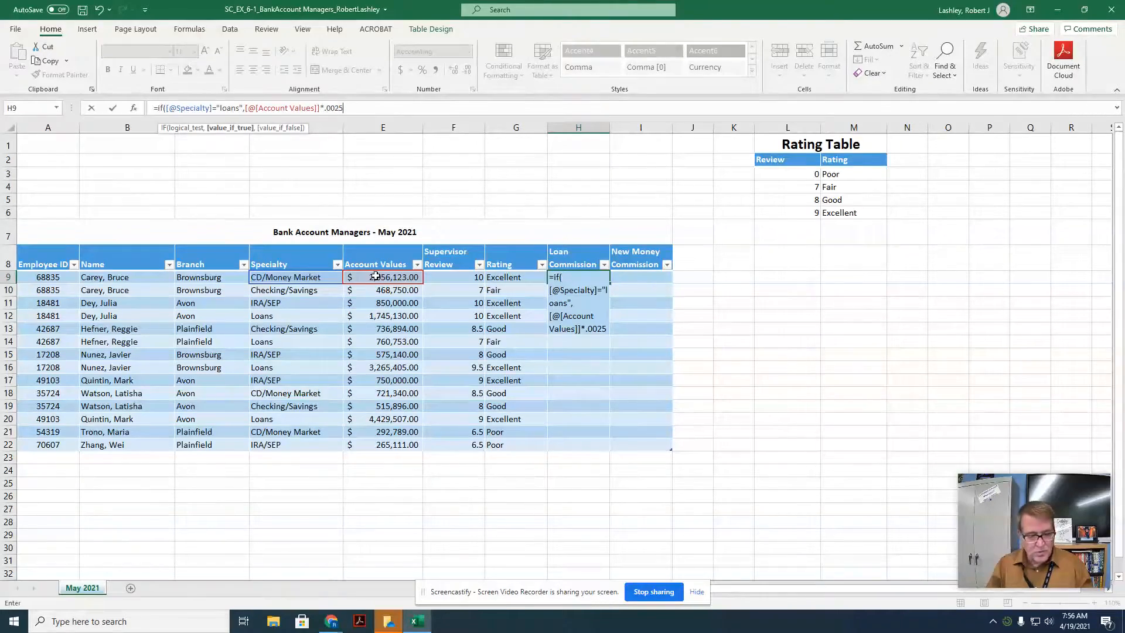
{"action": "type", "text": ","}
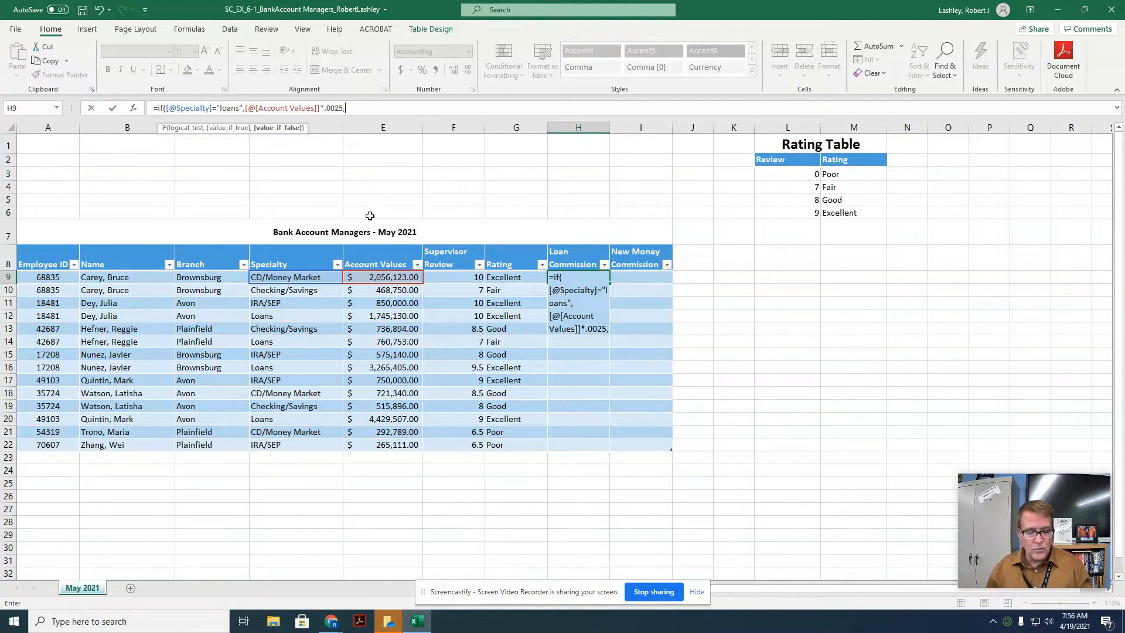
{"action": "type", "text": "0"}
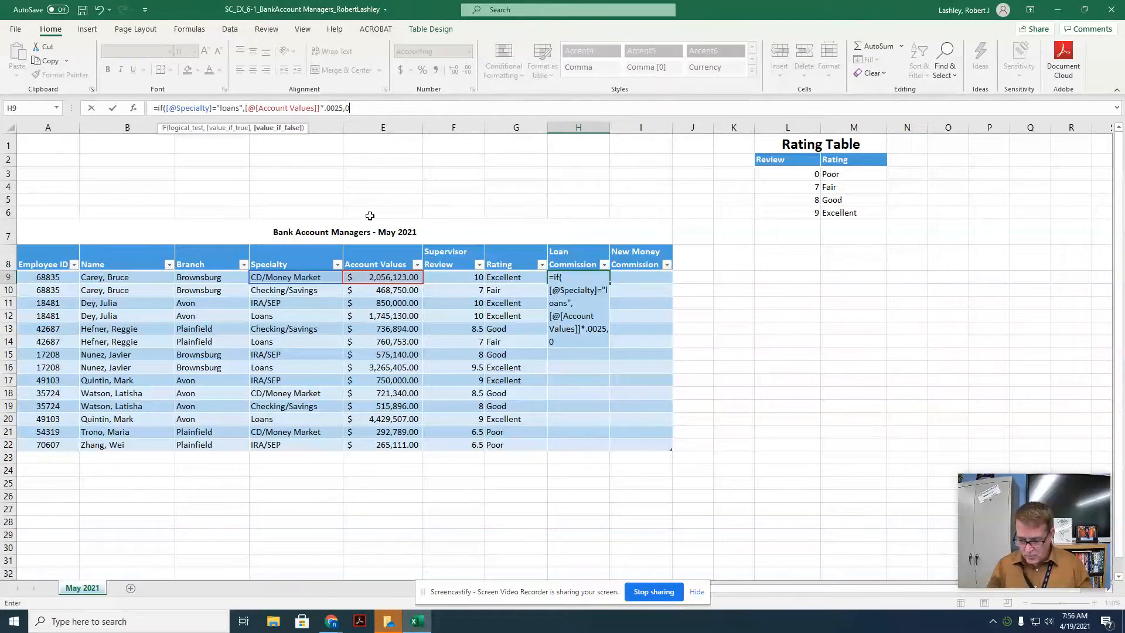
{"action": "type", "text": ")"}
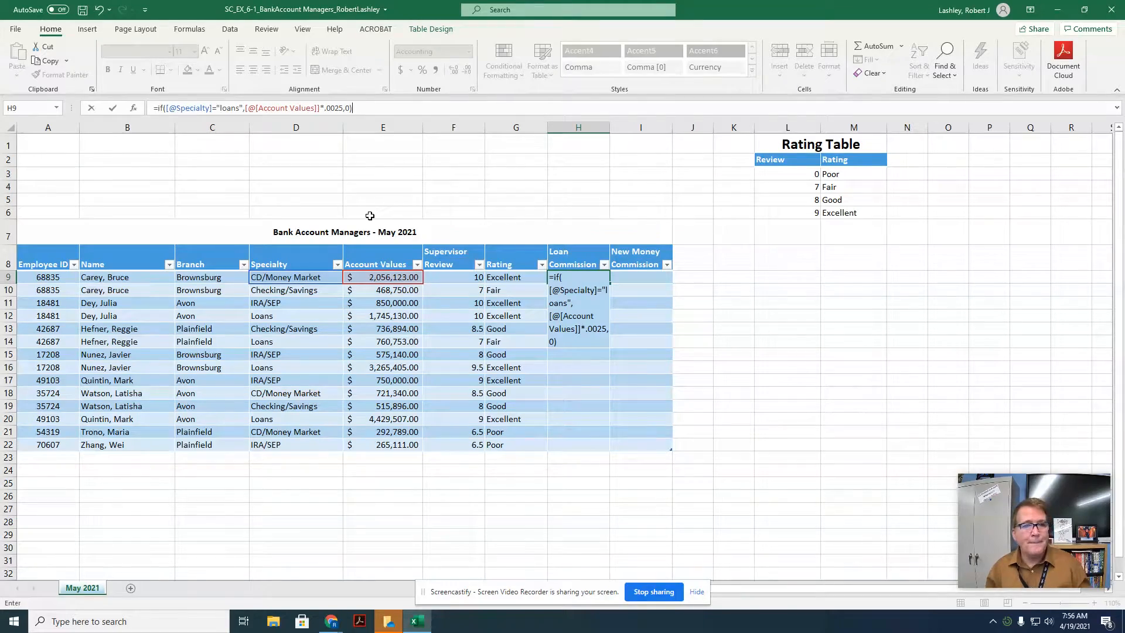
{"action": "key", "text": "Return"}
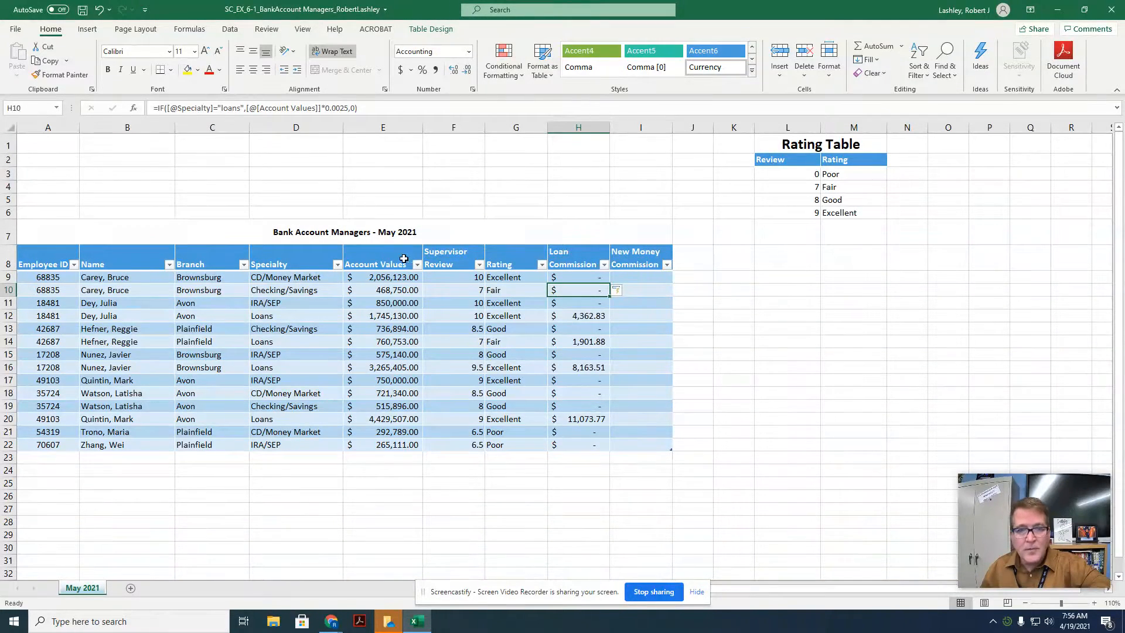
{"action": "left_click", "coordinate": [626, 276]}
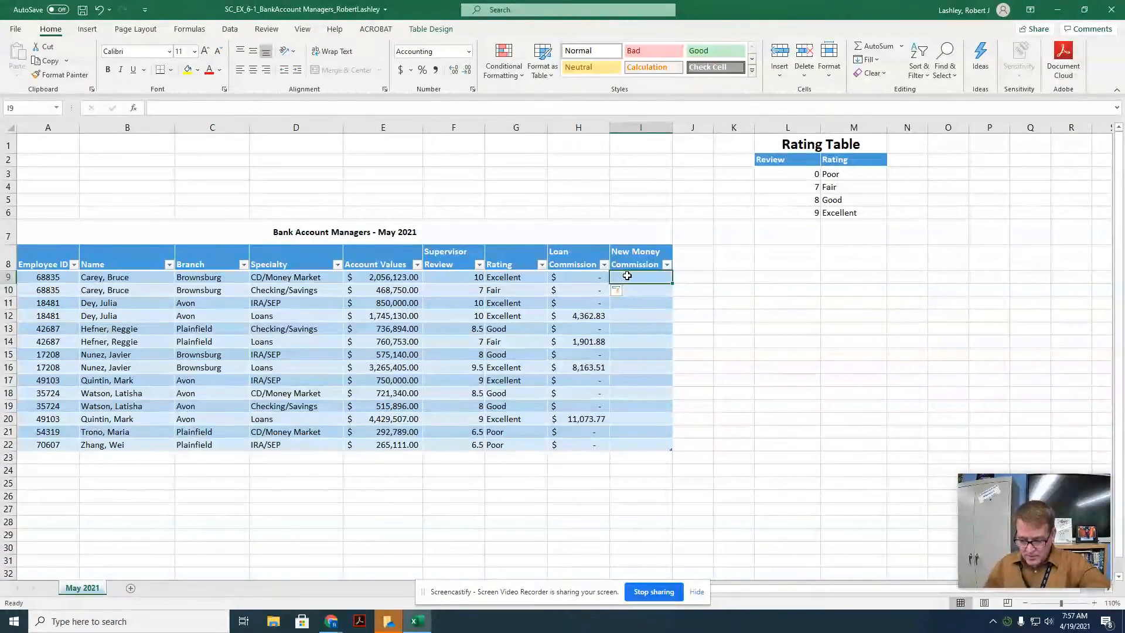
{"action": "type", "text": "=if("}
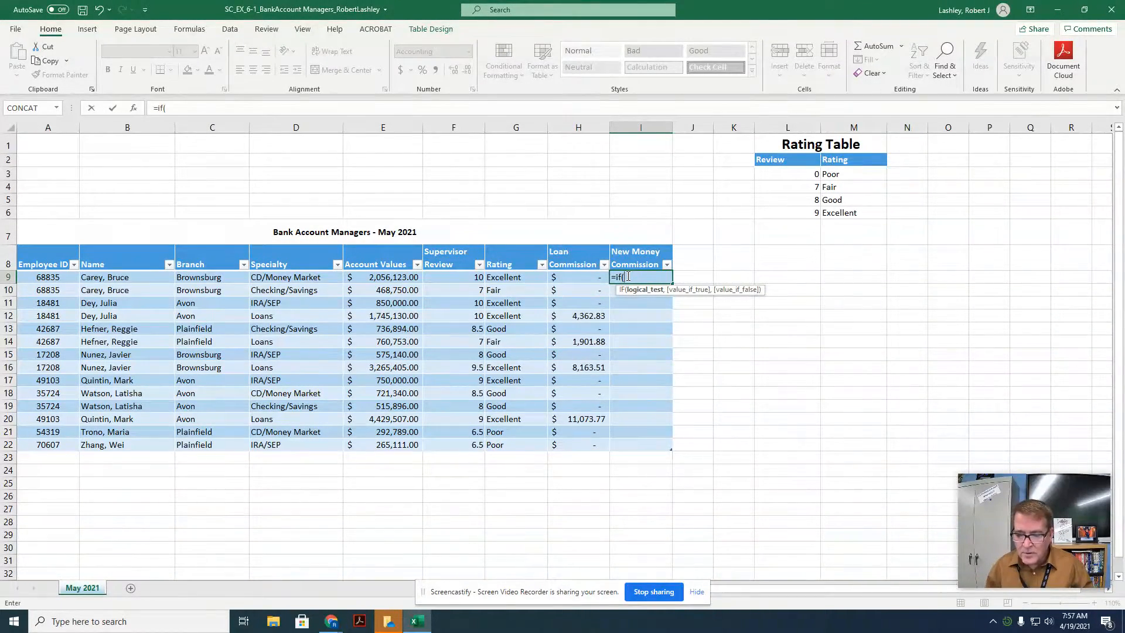
{"action": "left_click", "coordinate": [316, 279]}
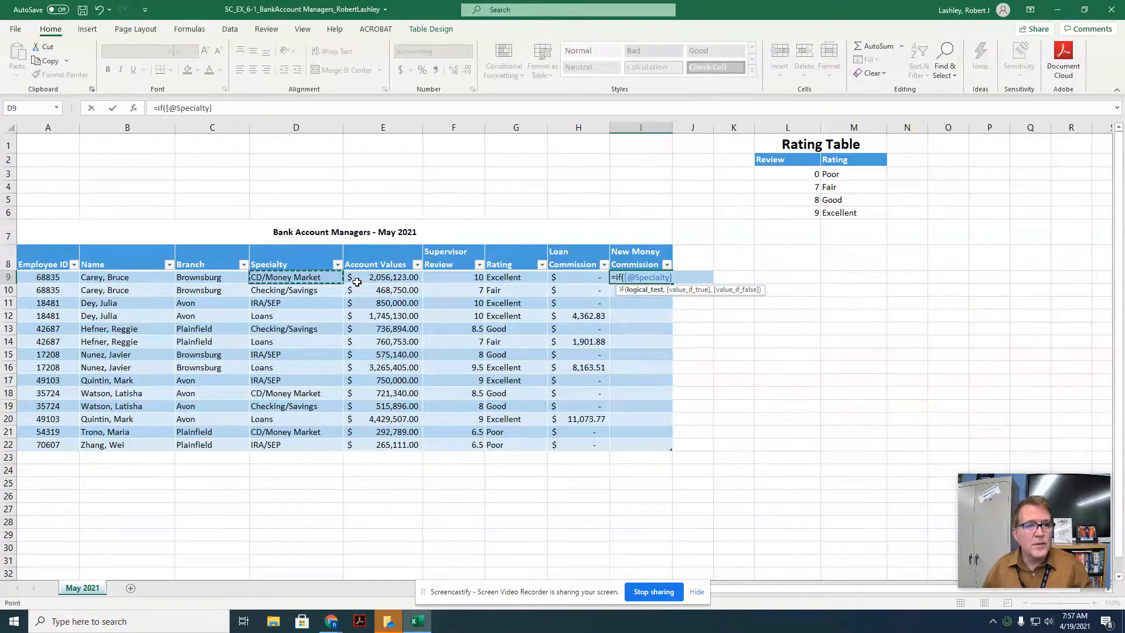
{"action": "left_click", "coordinate": [258, 112]}
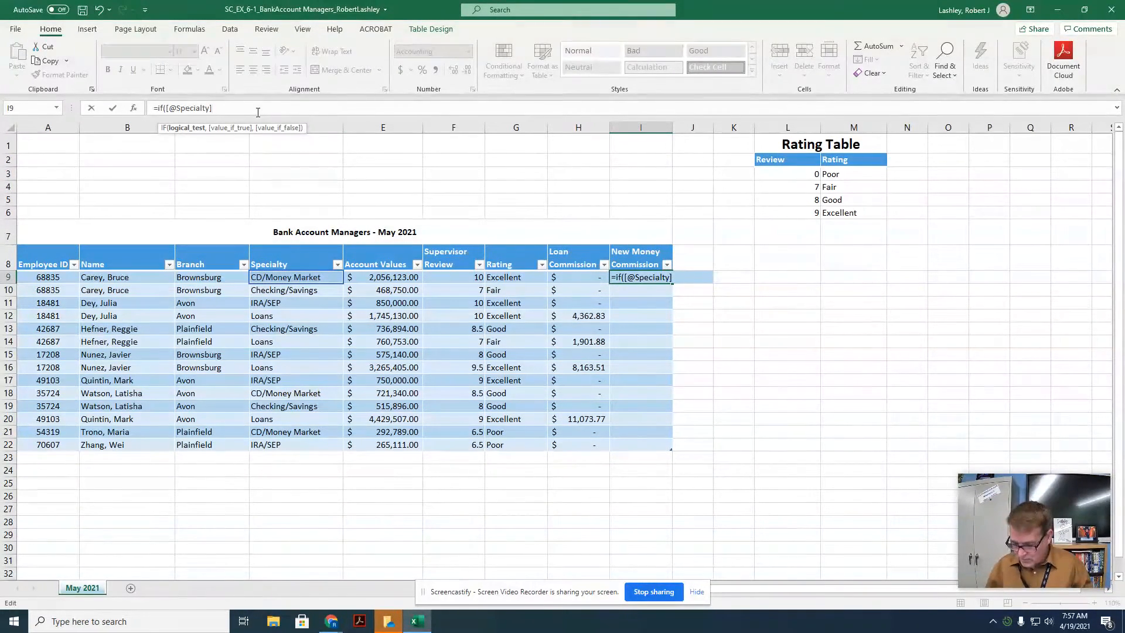
{"action": "type", "text": "="}
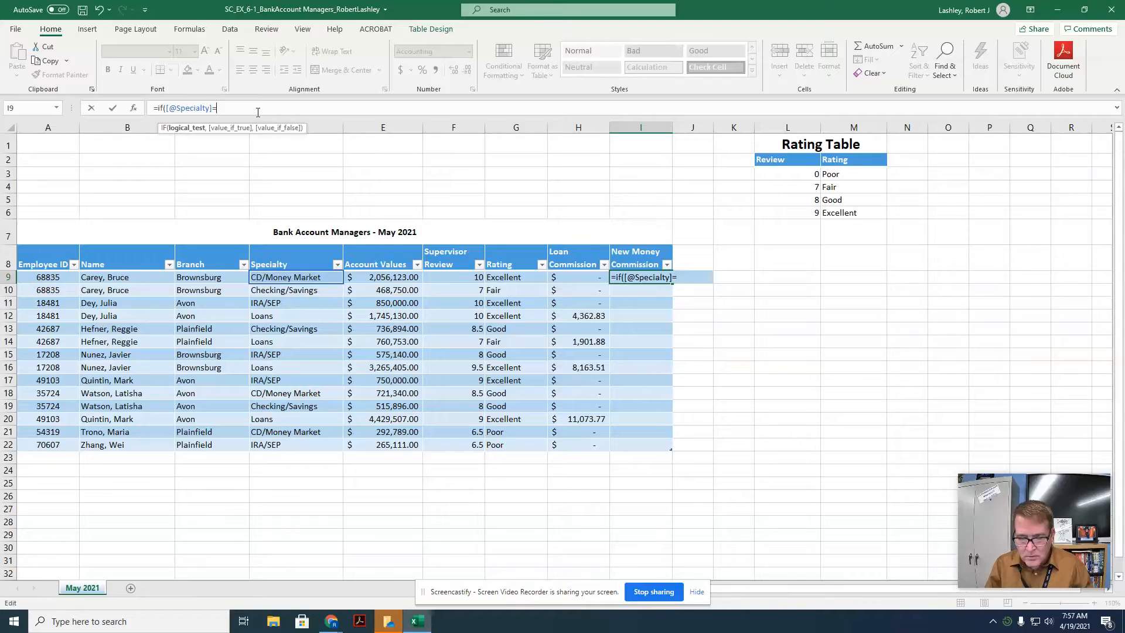
{"action": "type", "text": "\""}
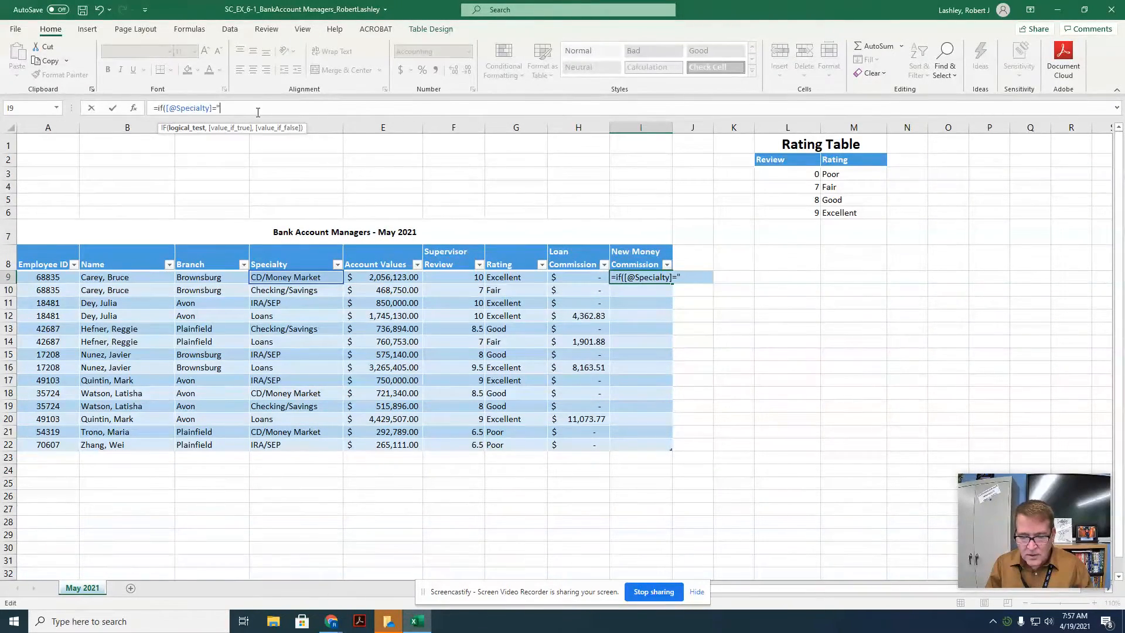
{"action": "type", "text": "loans"}
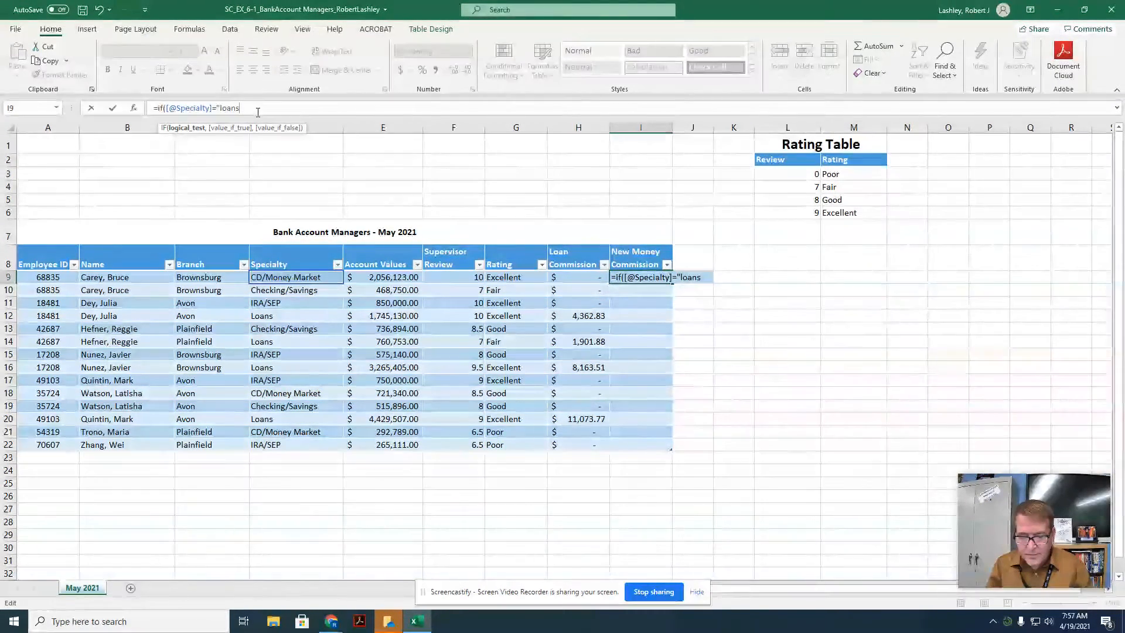
{"action": "type", "text": "_"}
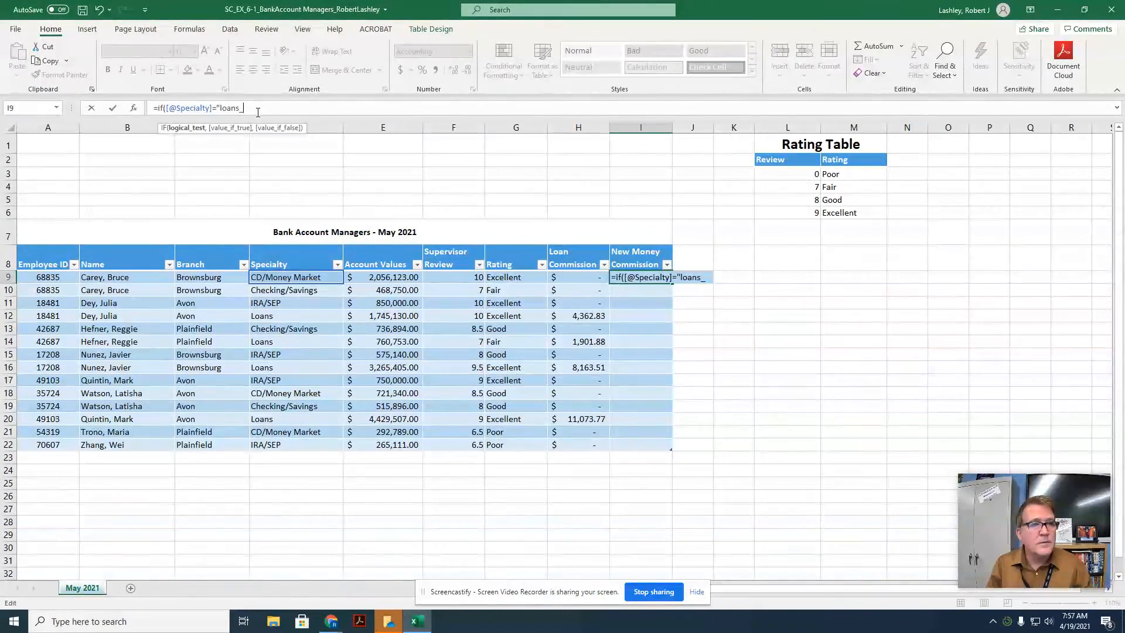
{"action": "key", "text": "BackSpace"}
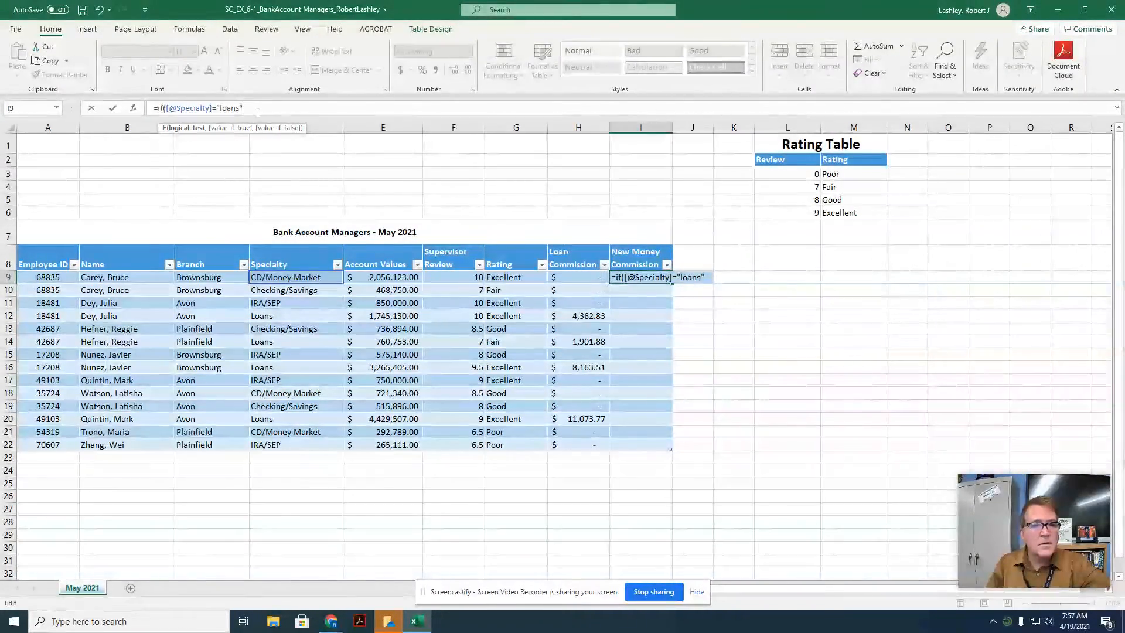
{"action": "type", "text": ","}
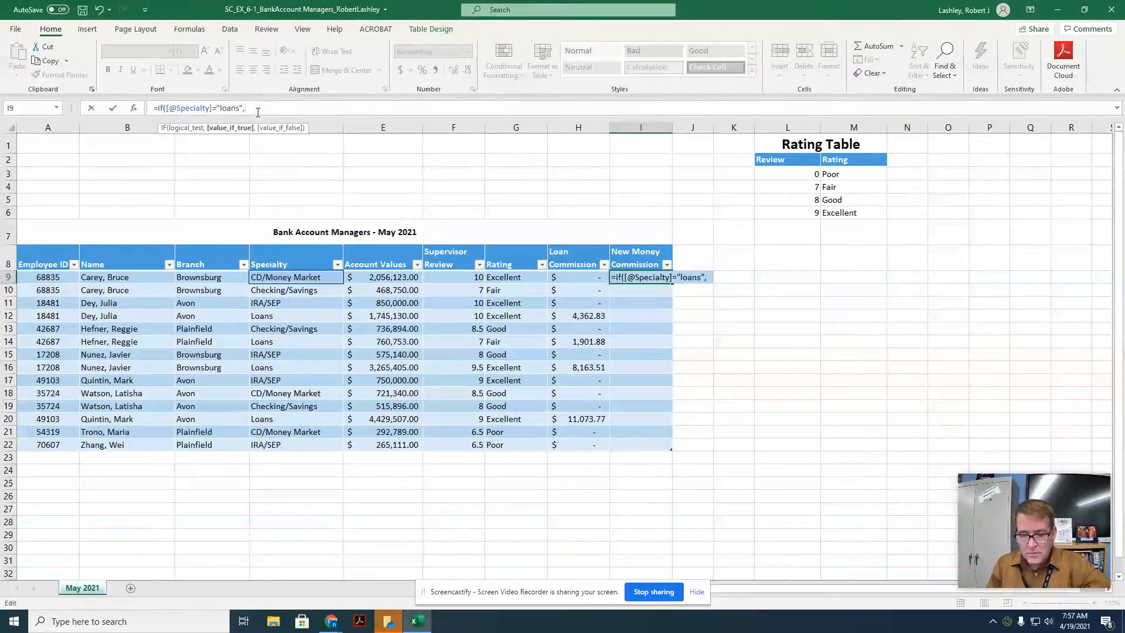
{"action": "type", "text": "0"}
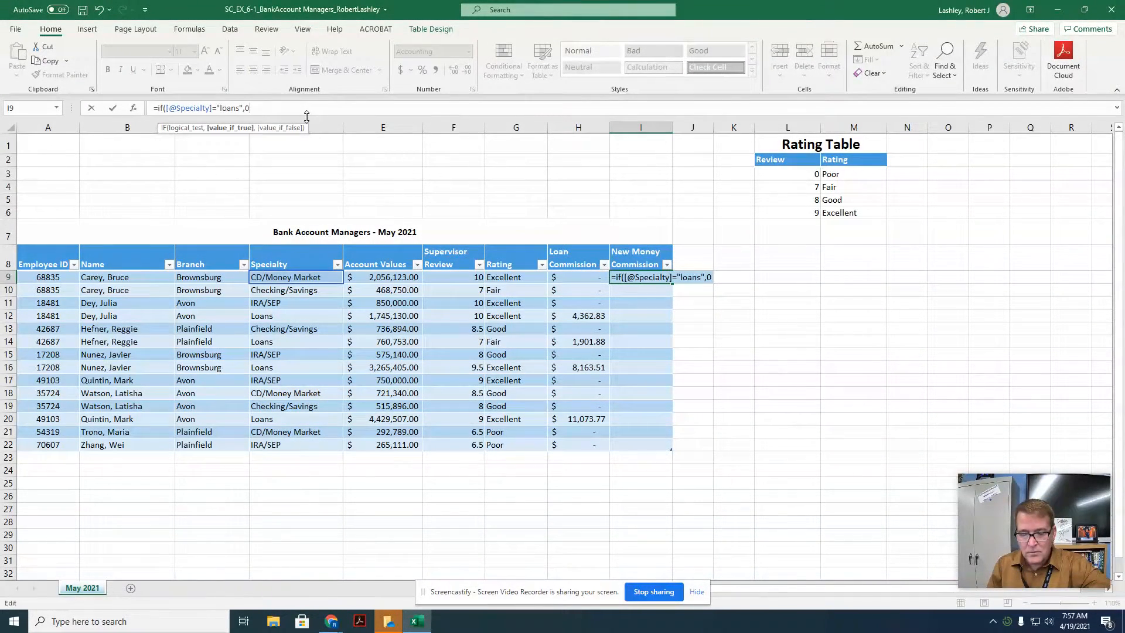
{"action": "type", "text": ","}
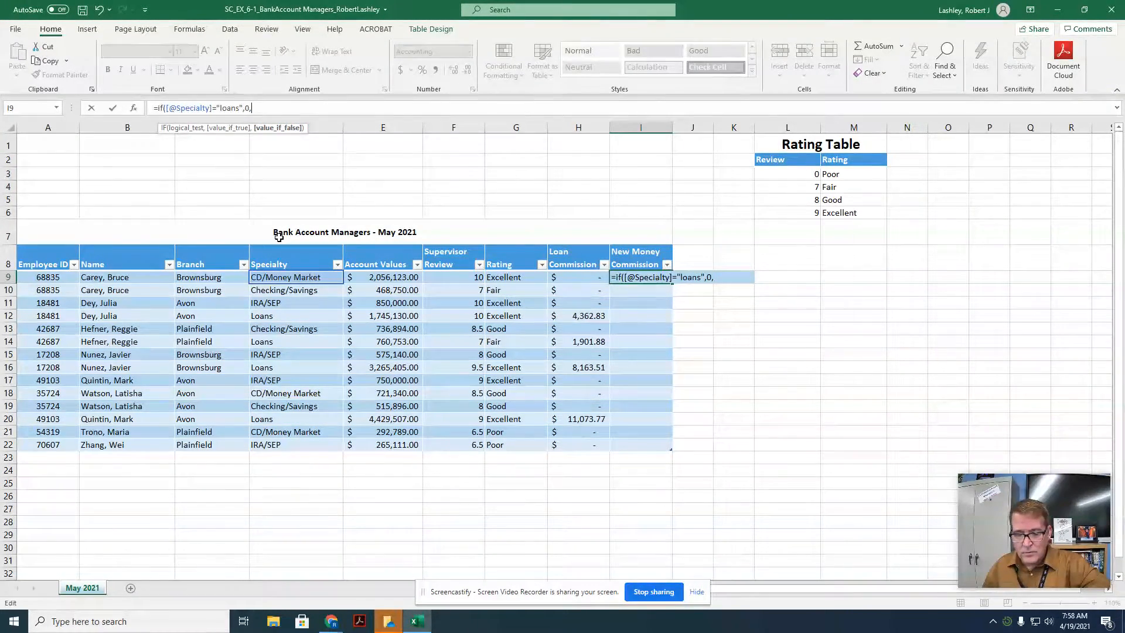
{"action": "left_click", "coordinate": [372, 275]}
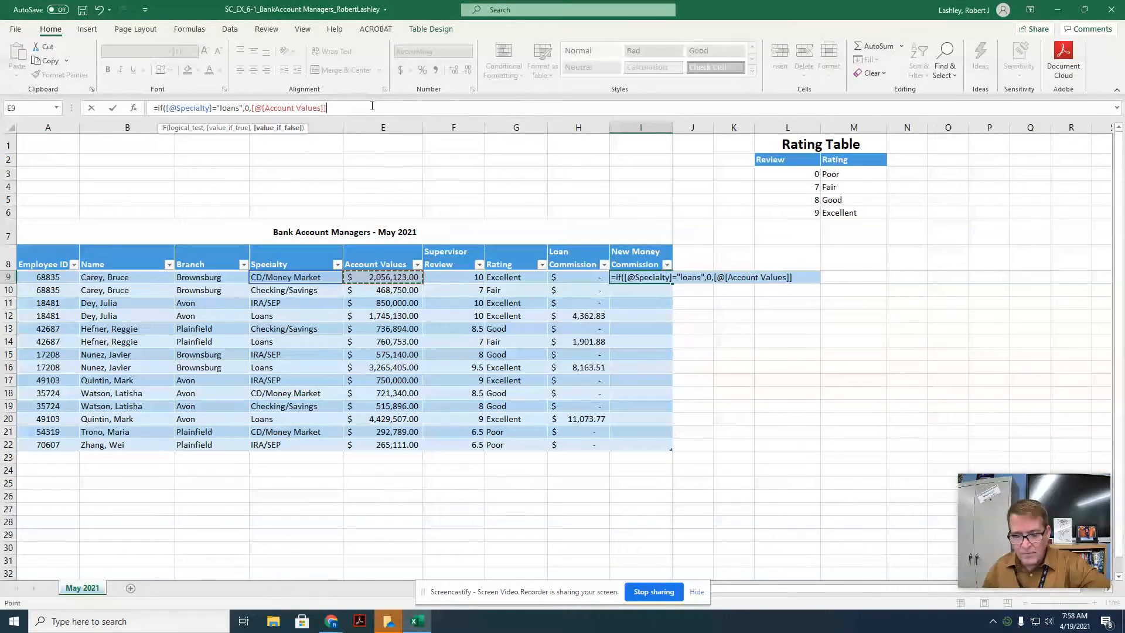
{"action": "type", "text": "*.000"}
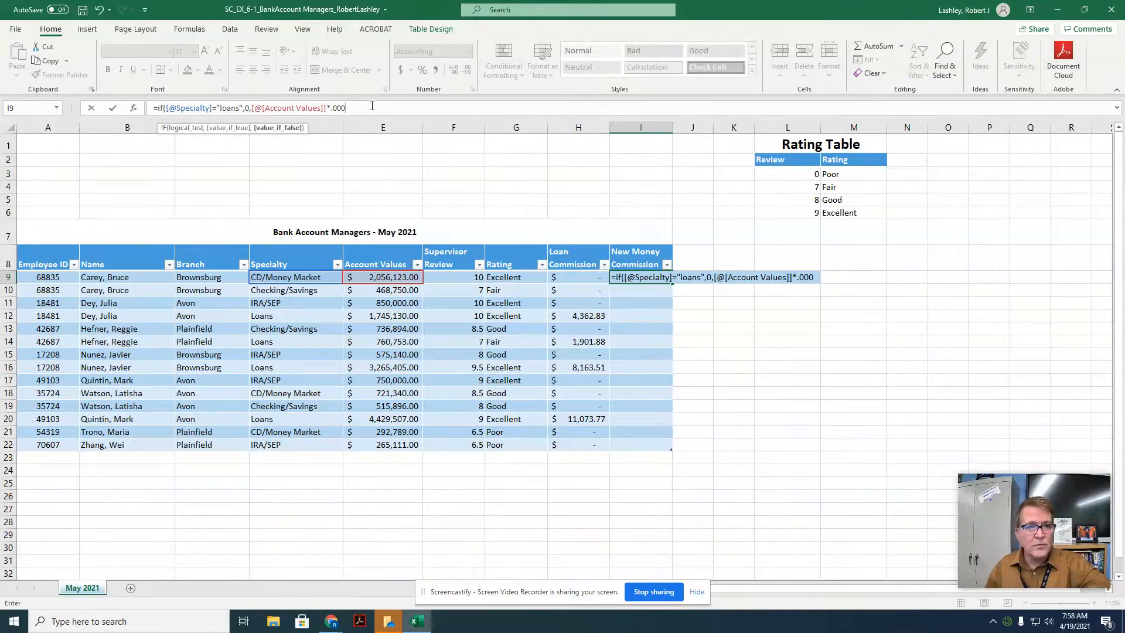
{"action": "type", "text": "2)"}
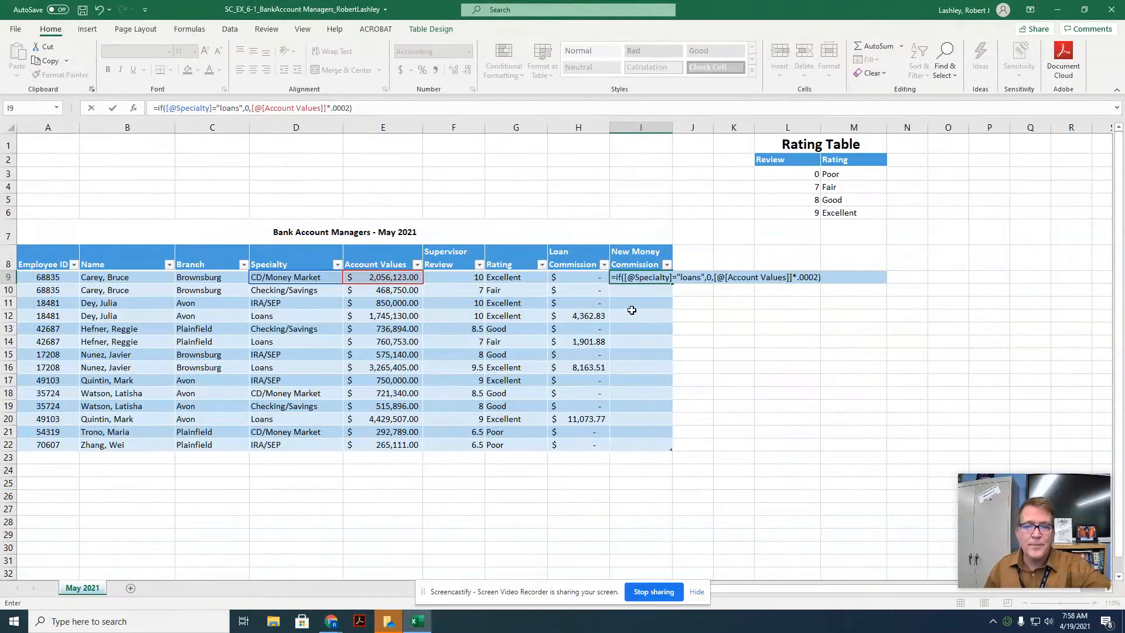
{"action": "key", "text": "Return"}
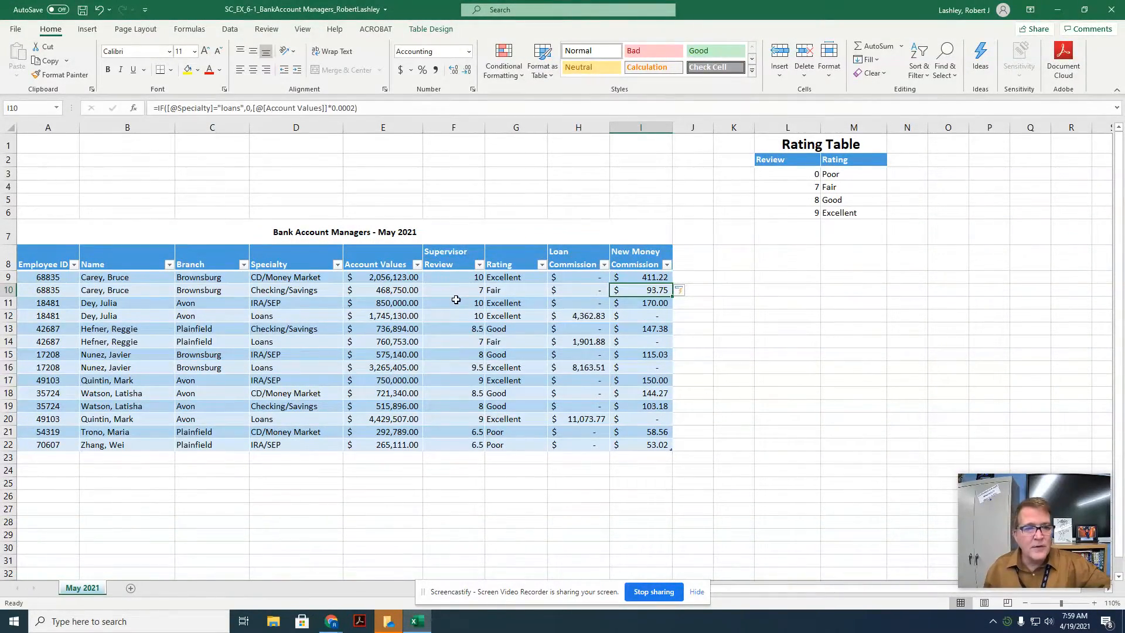
Step: Start a new icon-set conditional formatting rule for the Supervisor Review values using the 4 Traffic Lights style
{"action": "left_click_drag", "start_coordinate": [454, 281], "coordinate": [460, 444]}
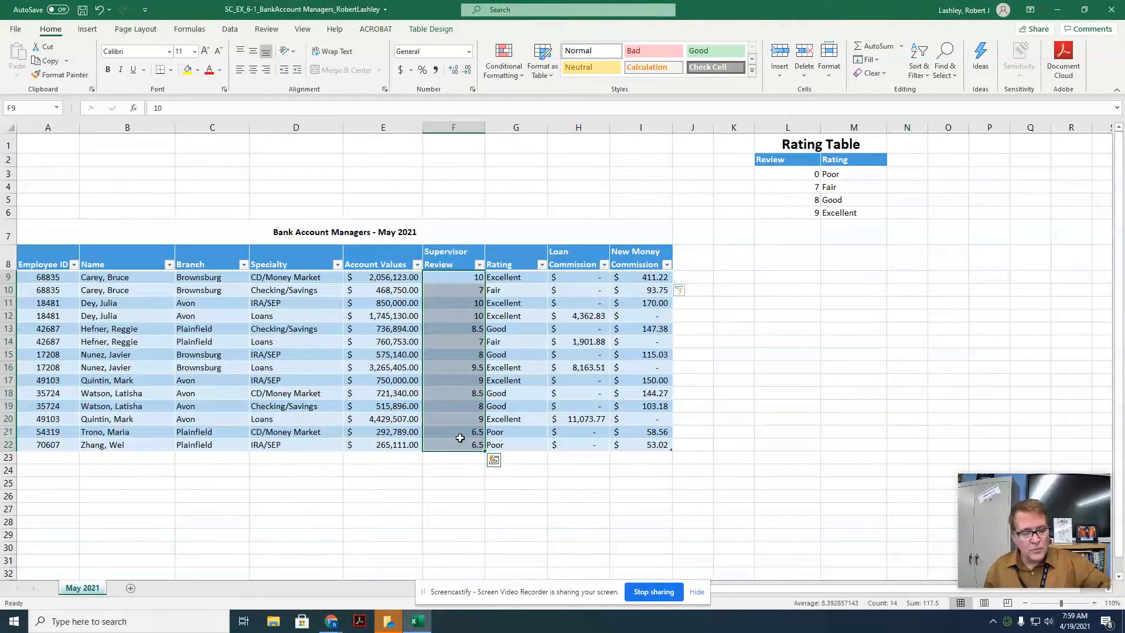
{"action": "left_click", "coordinate": [502, 75]}
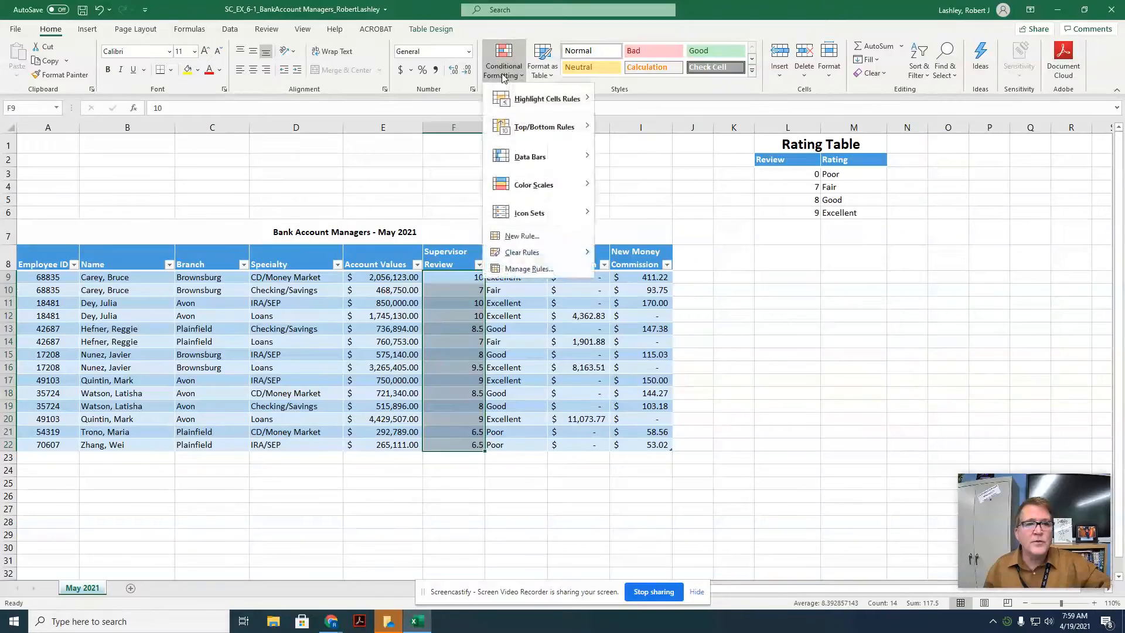
{"action": "left_click", "coordinate": [530, 237]}
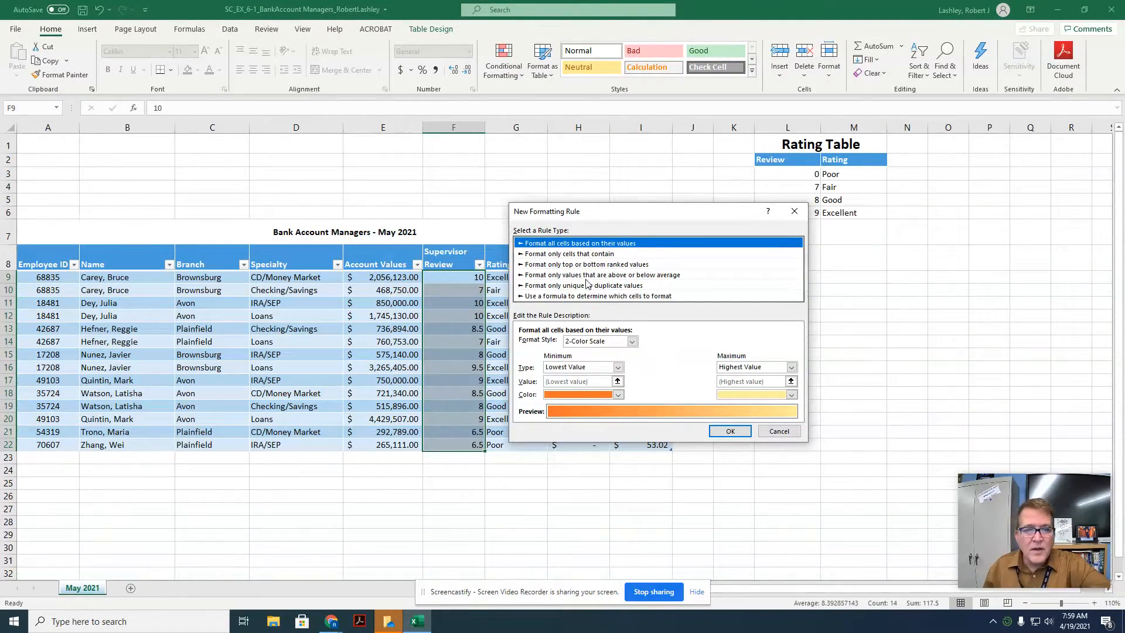
{"action": "left_click", "coordinate": [631, 341]}
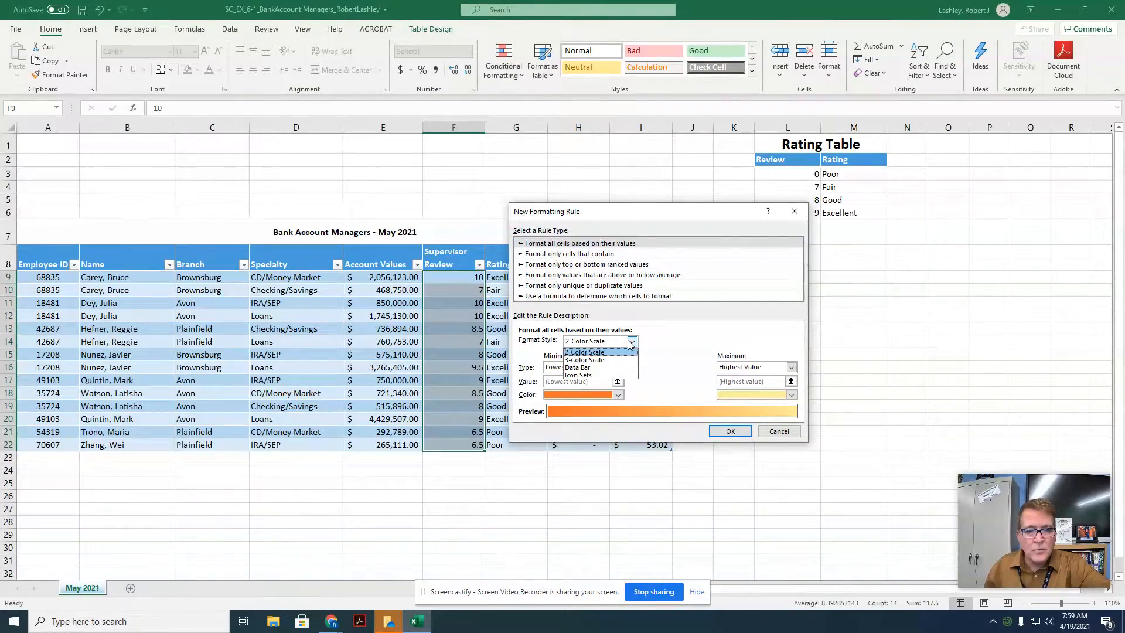
{"action": "left_click", "coordinate": [588, 376]}
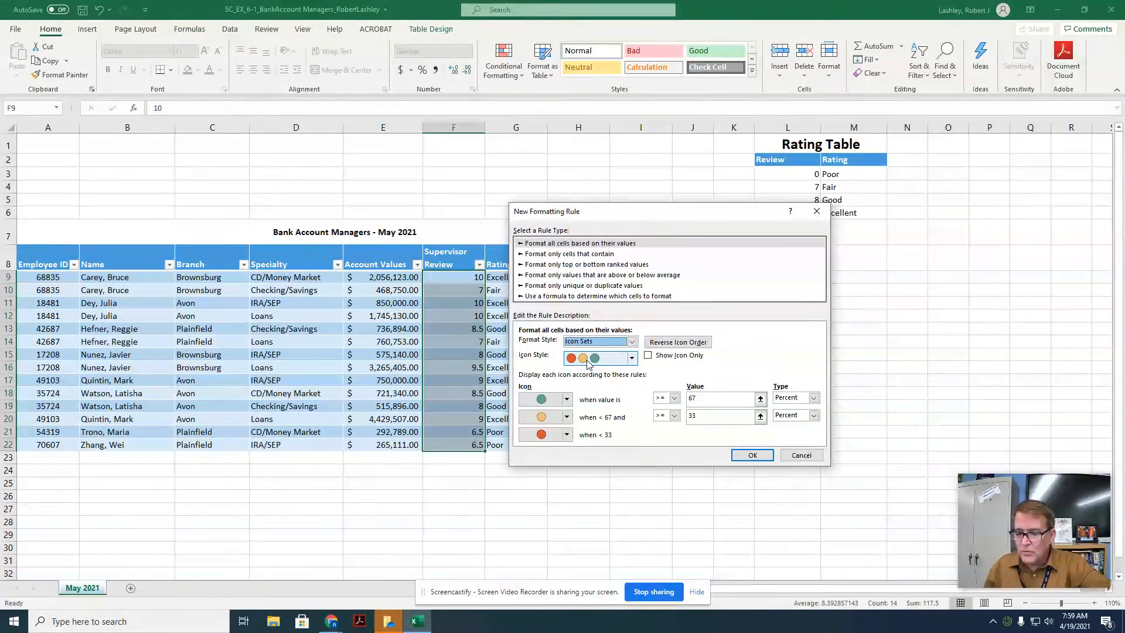
{"action": "left_click", "coordinate": [633, 361]}
{"action": "left_click", "coordinate": [632, 358]}
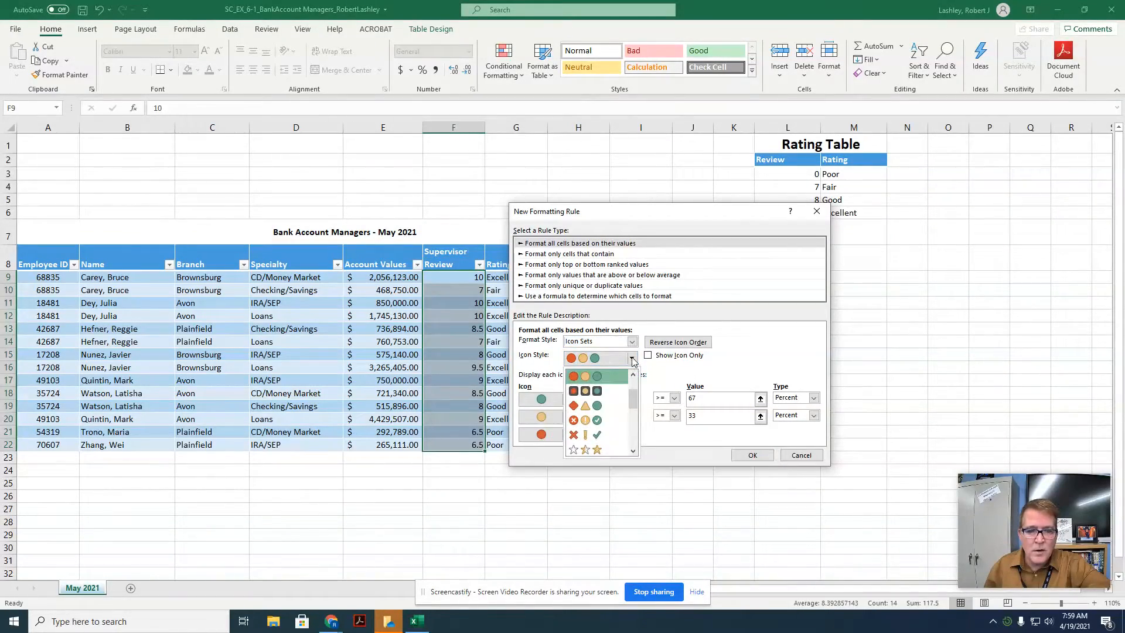
{"action": "scroll", "coordinate": [630, 368], "scroll_direction": "down", "scroll_amount": 3}
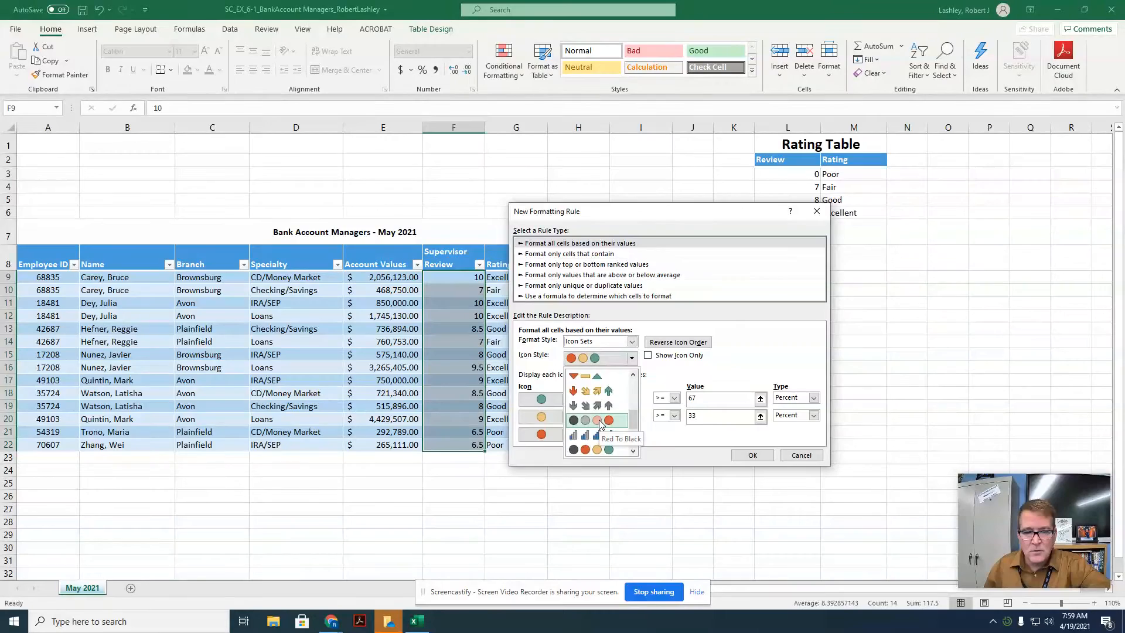
{"action": "scroll", "coordinate": [601, 422], "scroll_direction": "down", "scroll_amount": 3}
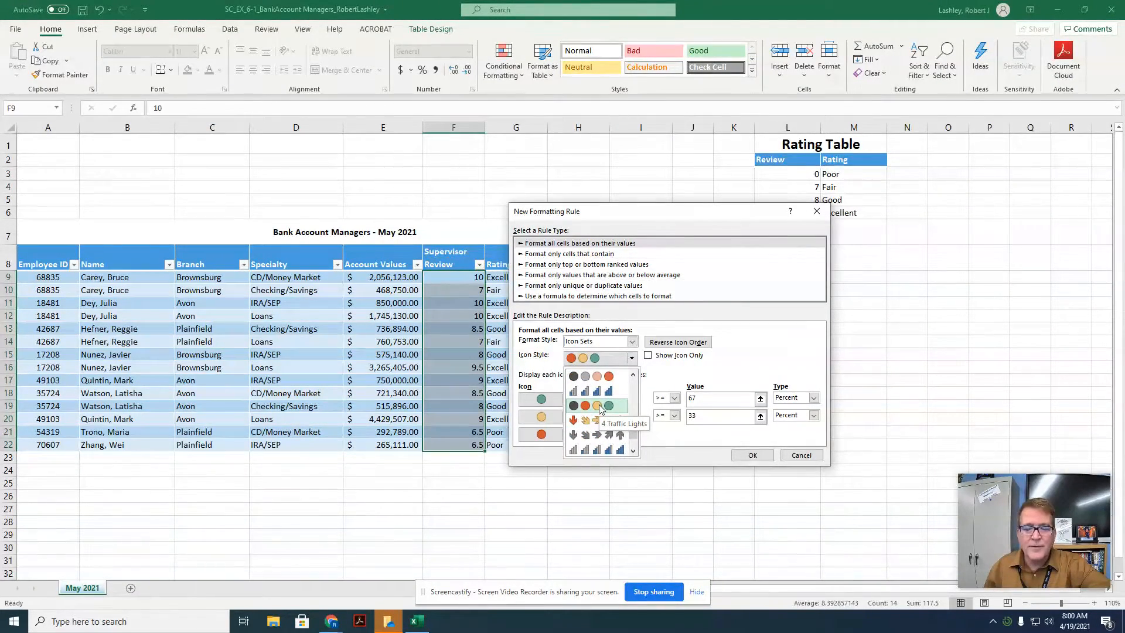
{"action": "left_click", "coordinate": [599, 406]}
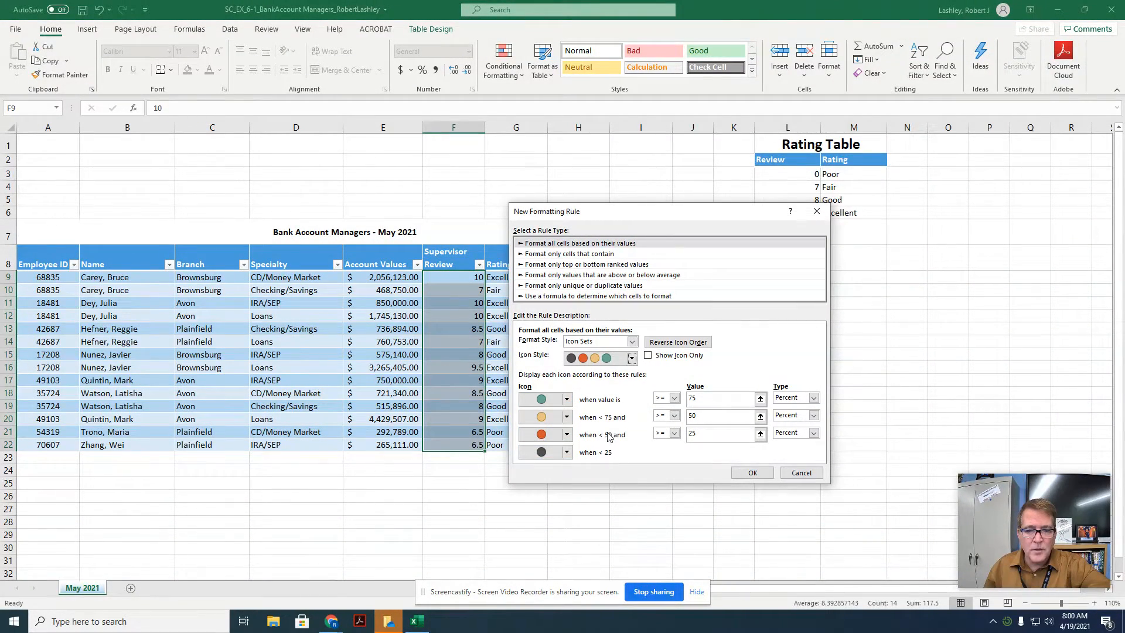
Step: Set every icon threshold type to Number with values 9, 8 and 7, and apply the rule
{"action": "left_click", "coordinate": [795, 400]}
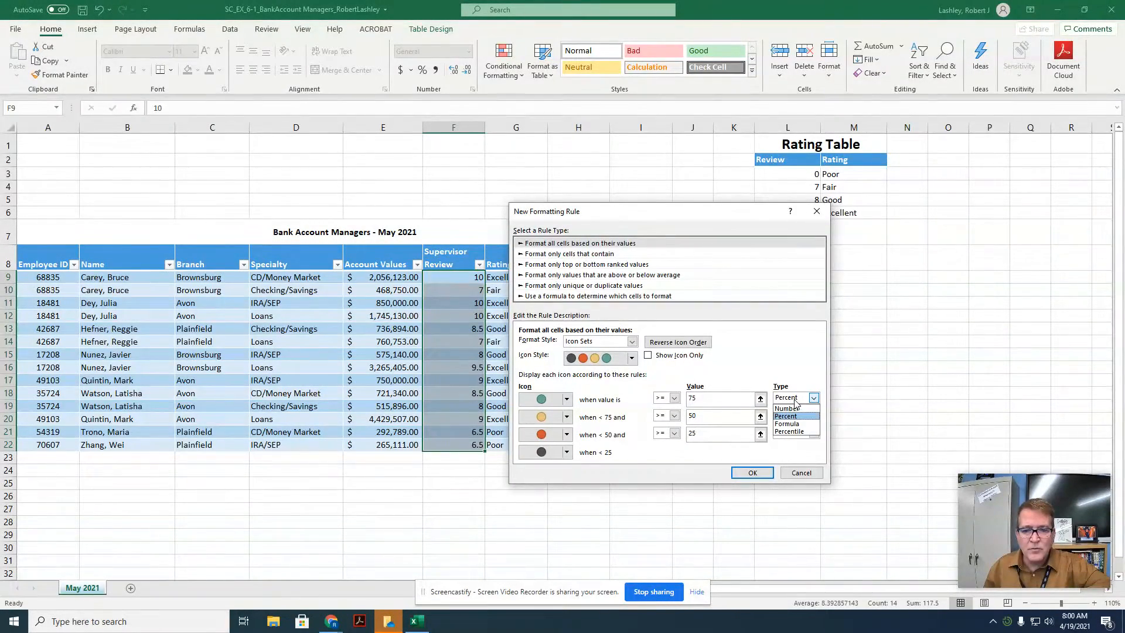
{"action": "left_click", "coordinate": [795, 409]}
{"action": "left_click", "coordinate": [796, 416]}
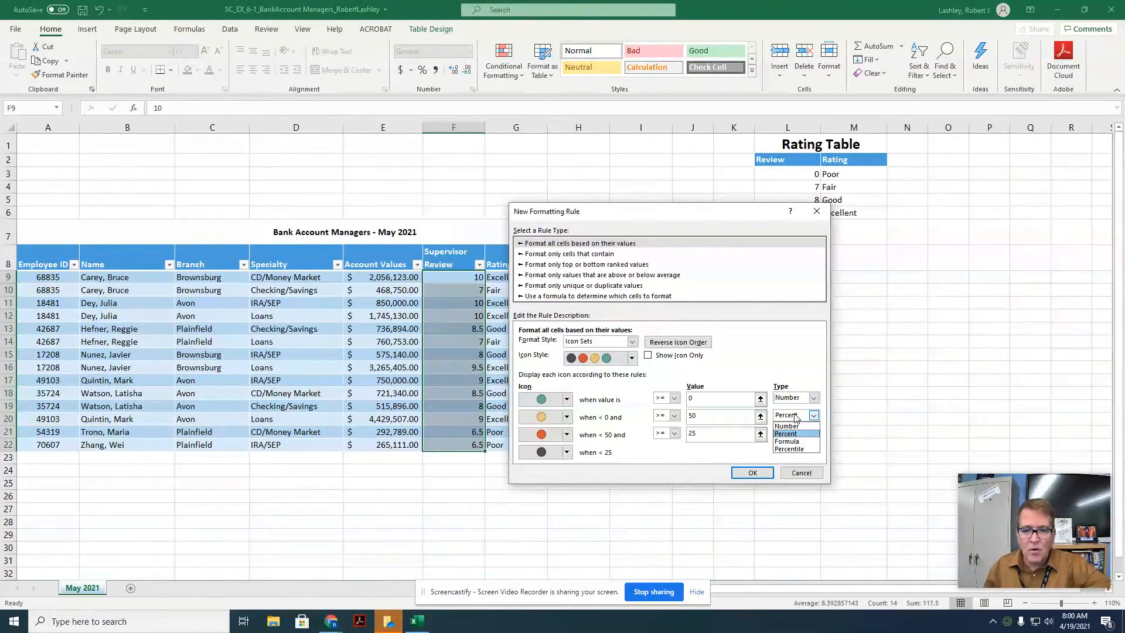
{"action": "left_click", "coordinate": [789, 426]}
{"action": "left_click", "coordinate": [794, 434]}
{"action": "left_click", "coordinate": [792, 443]}
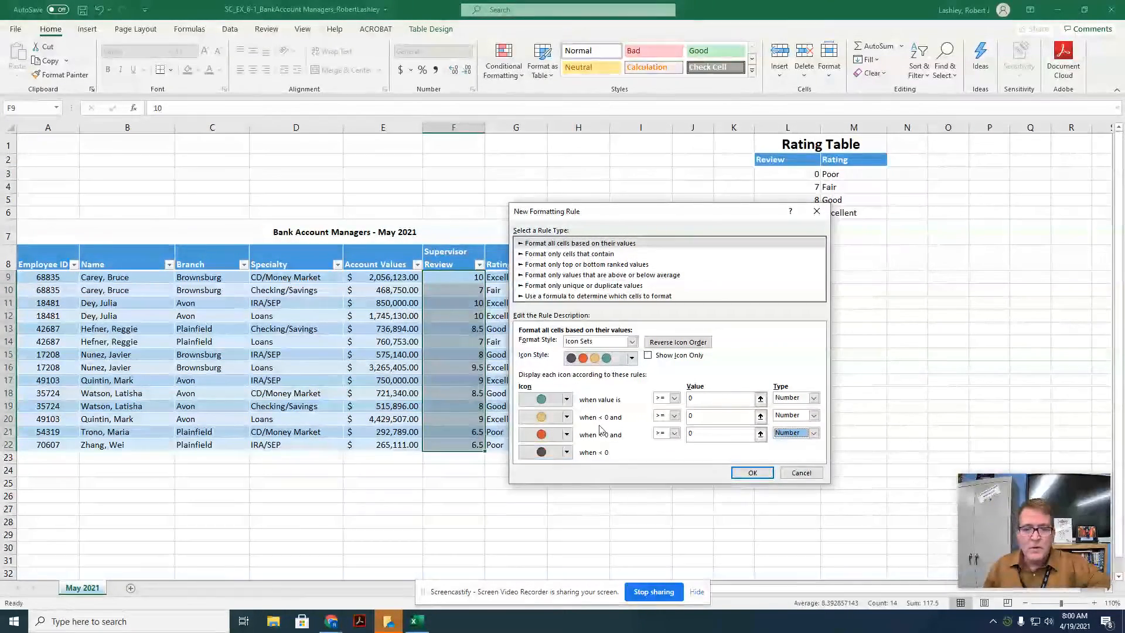
{"action": "left_click", "coordinate": [715, 398]}
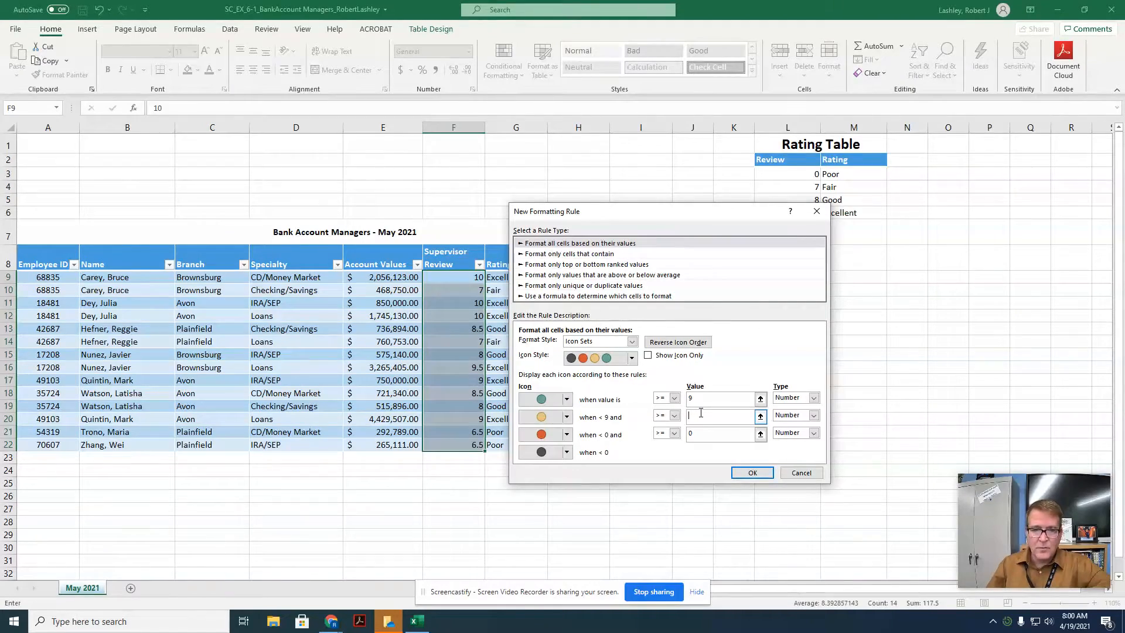
{"action": "type", "text": "8"}
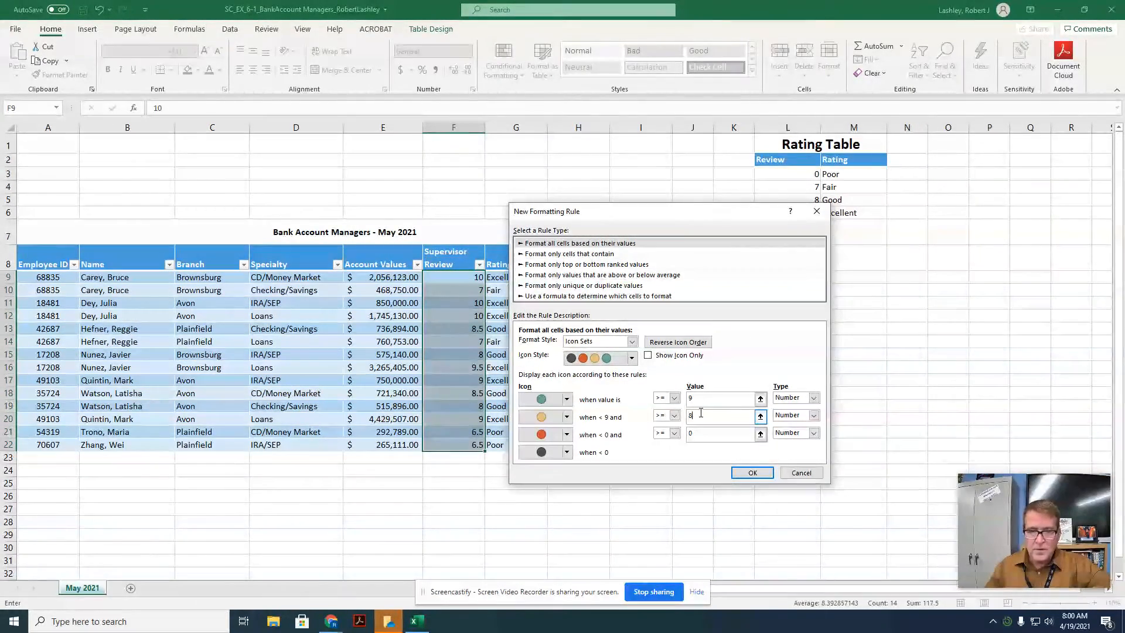
{"action": "left_click", "coordinate": [699, 434]}
{"action": "key", "text": "BackSpace"}
{"action": "type", "text": "7"}
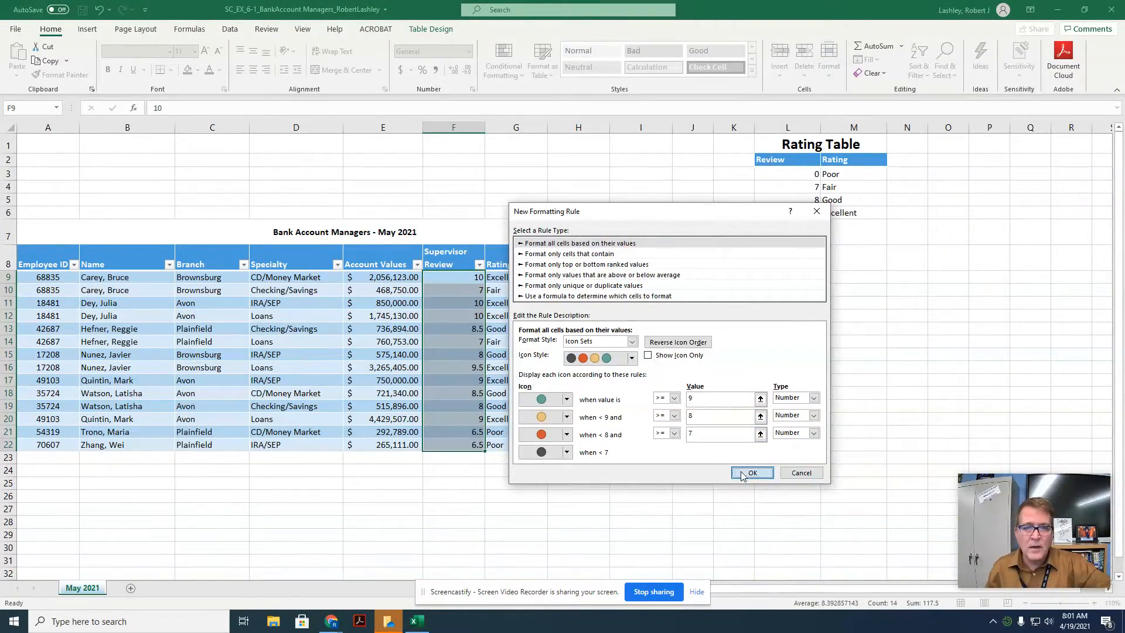
{"action": "left_click", "coordinate": [753, 472]}
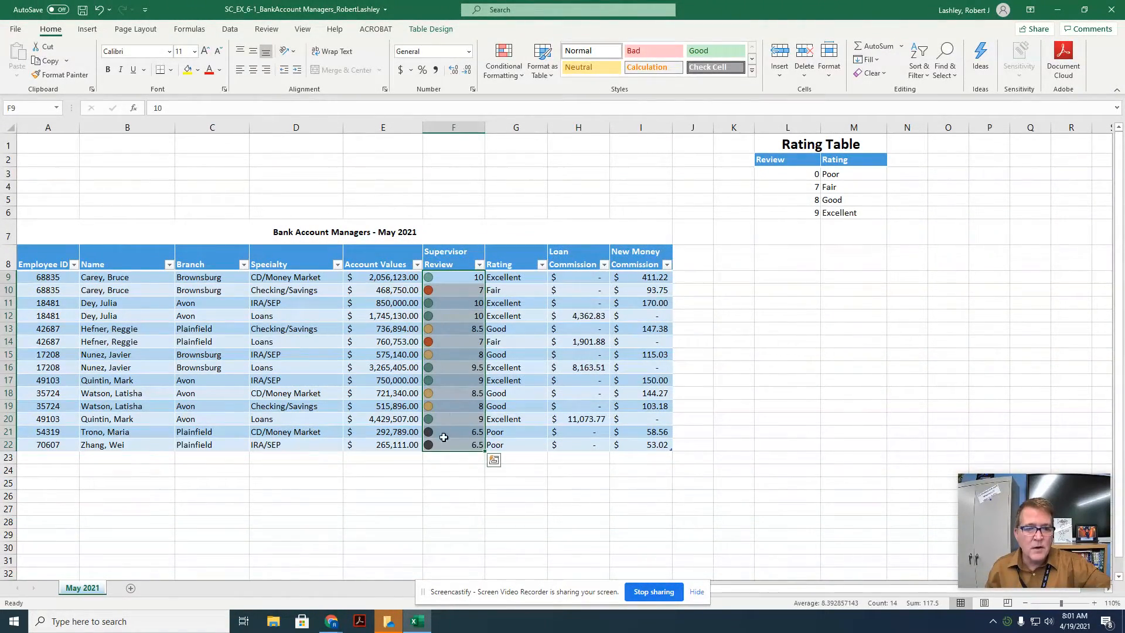
Step: Turn on the Total Row option for the Bank Account Managers table
{"action": "left_click", "coordinate": [448, 497]}
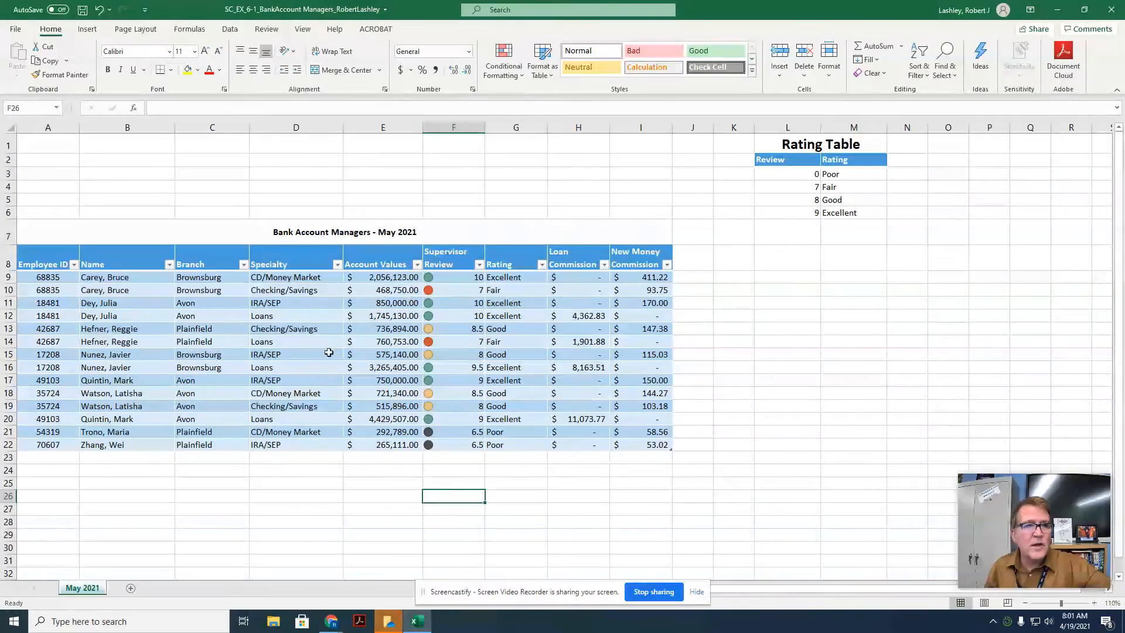
{"action": "left_click", "coordinate": [311, 329]}
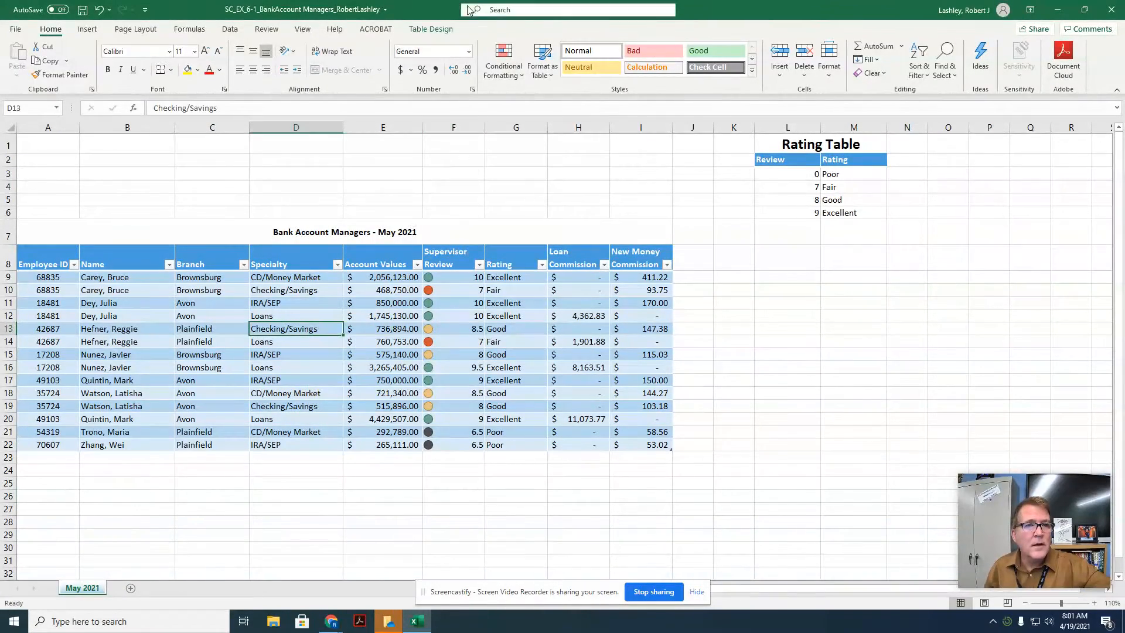
{"action": "left_click", "coordinate": [441, 30]}
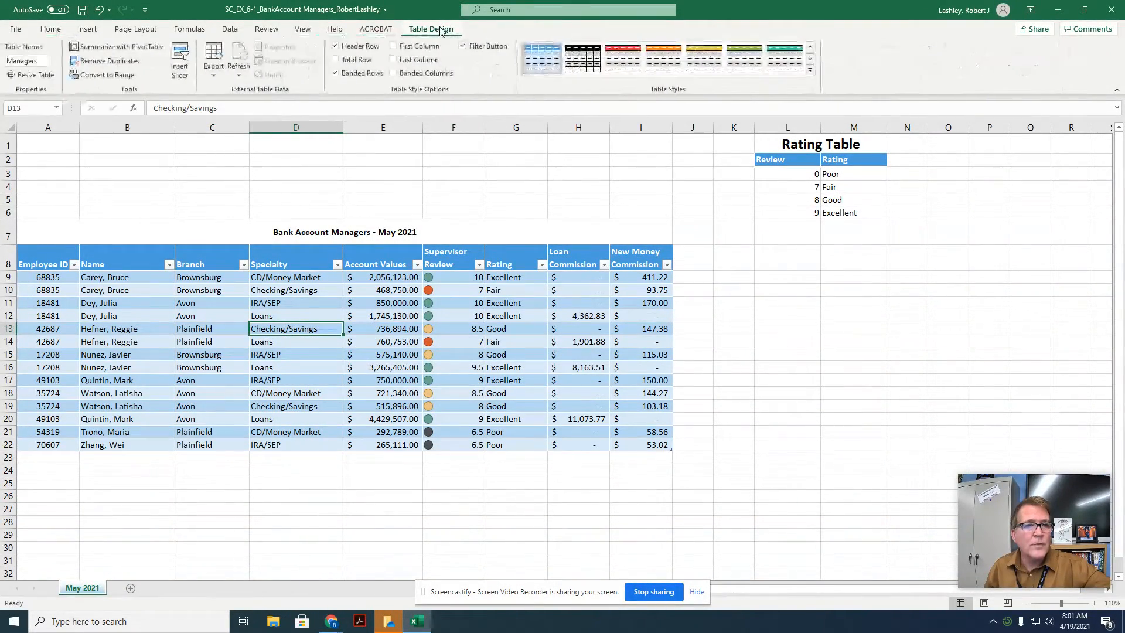
{"action": "left_click", "coordinate": [345, 64]}
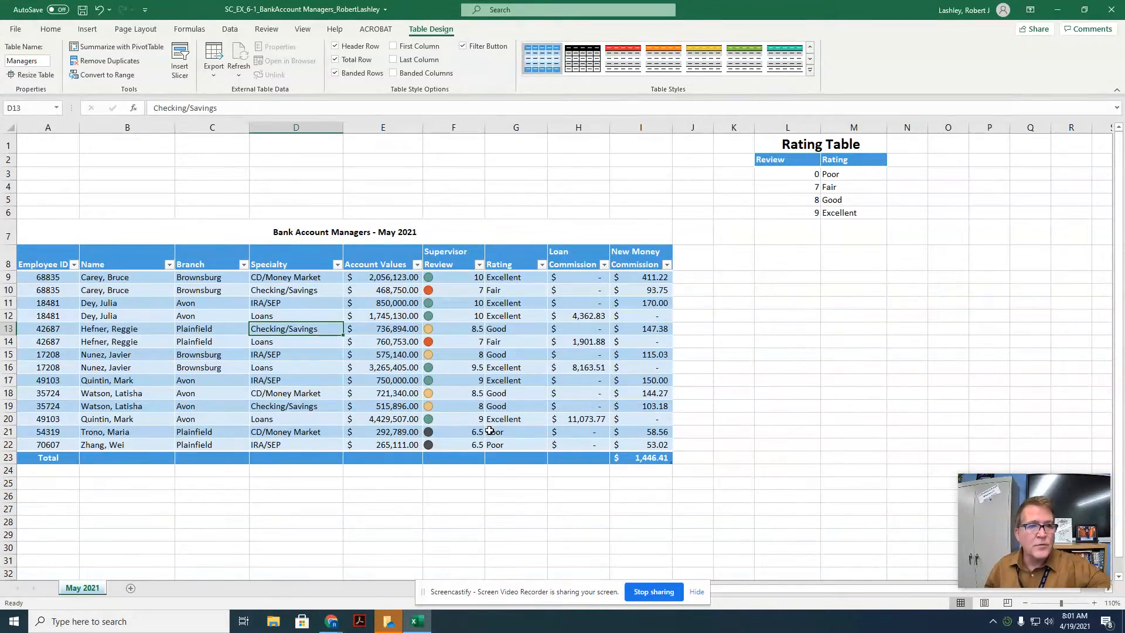
Step: Show the Sum of Account Values in the table's total row
{"action": "left_click", "coordinate": [366, 458]}
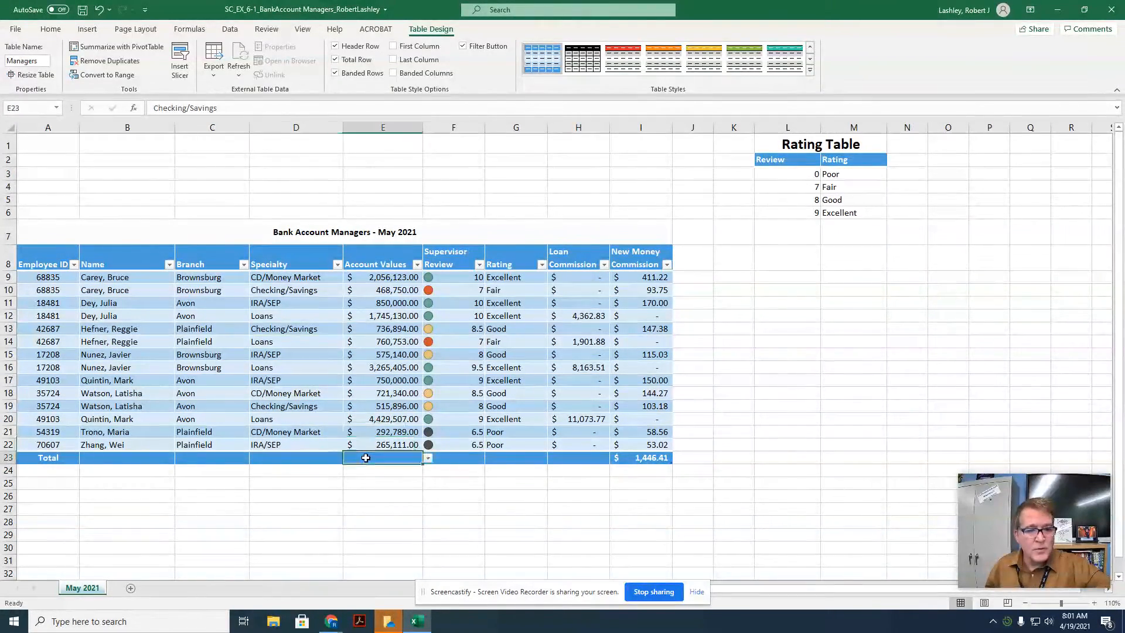
{"action": "left_click", "coordinate": [428, 459]}
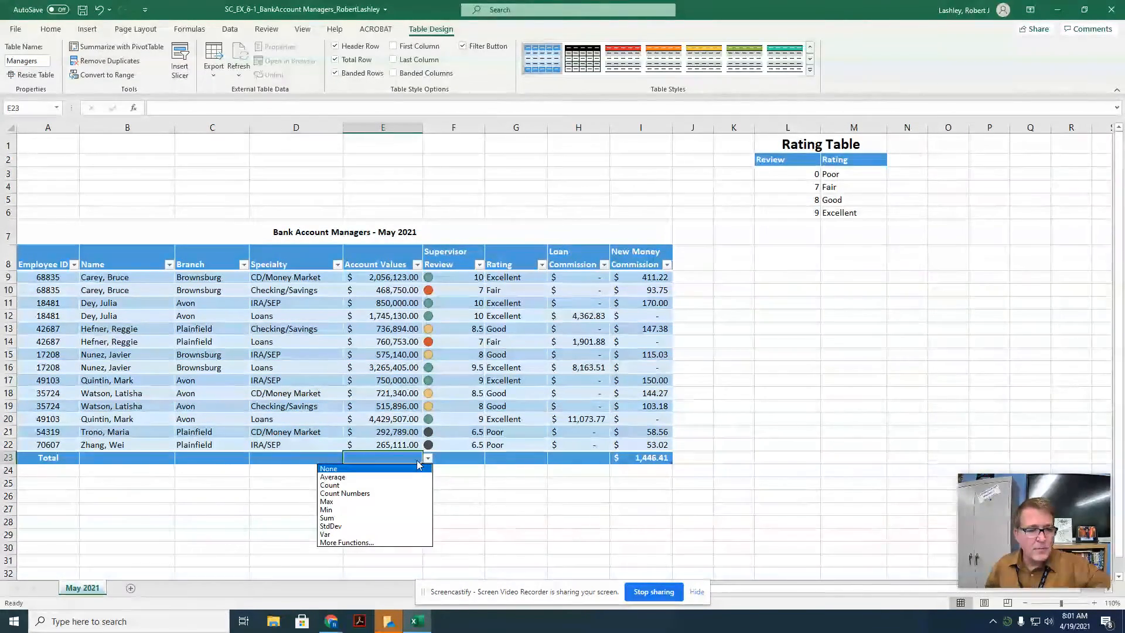
{"action": "left_click", "coordinate": [339, 519]}
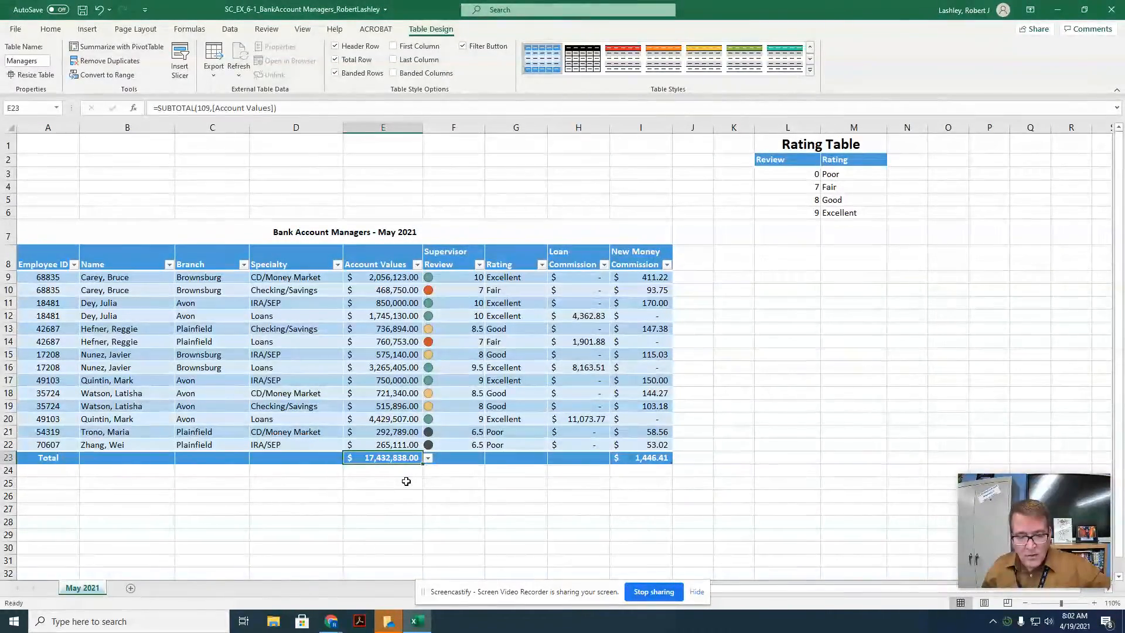
Step: Show the Average of Supervisor Review in the table's total row
{"action": "left_click", "coordinate": [470, 459]}
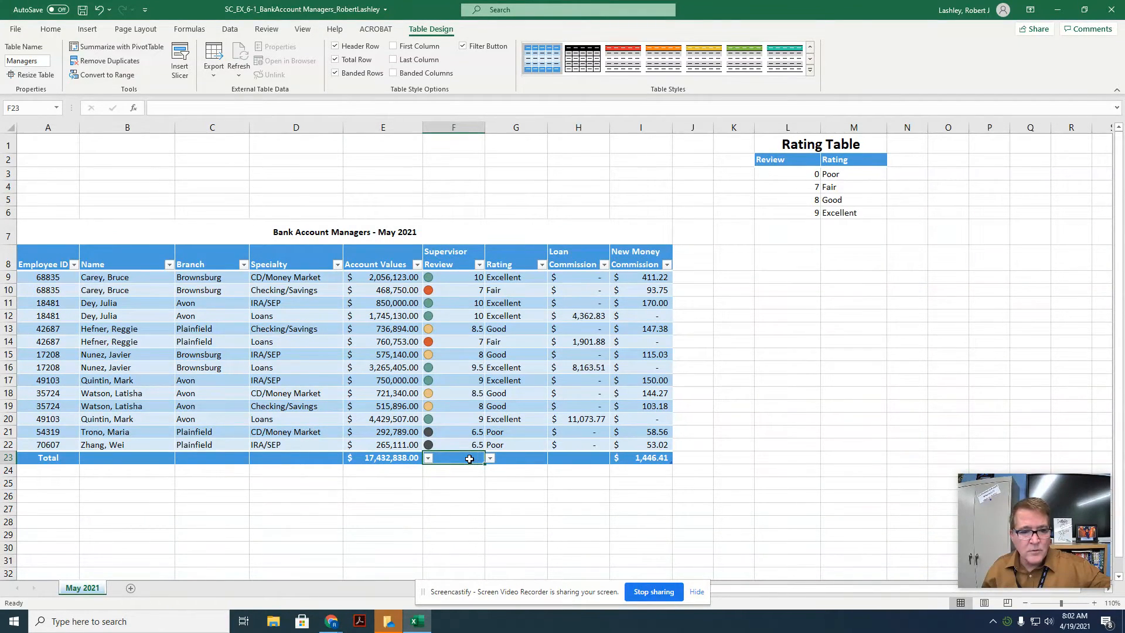
{"action": "left_click", "coordinate": [488, 458]}
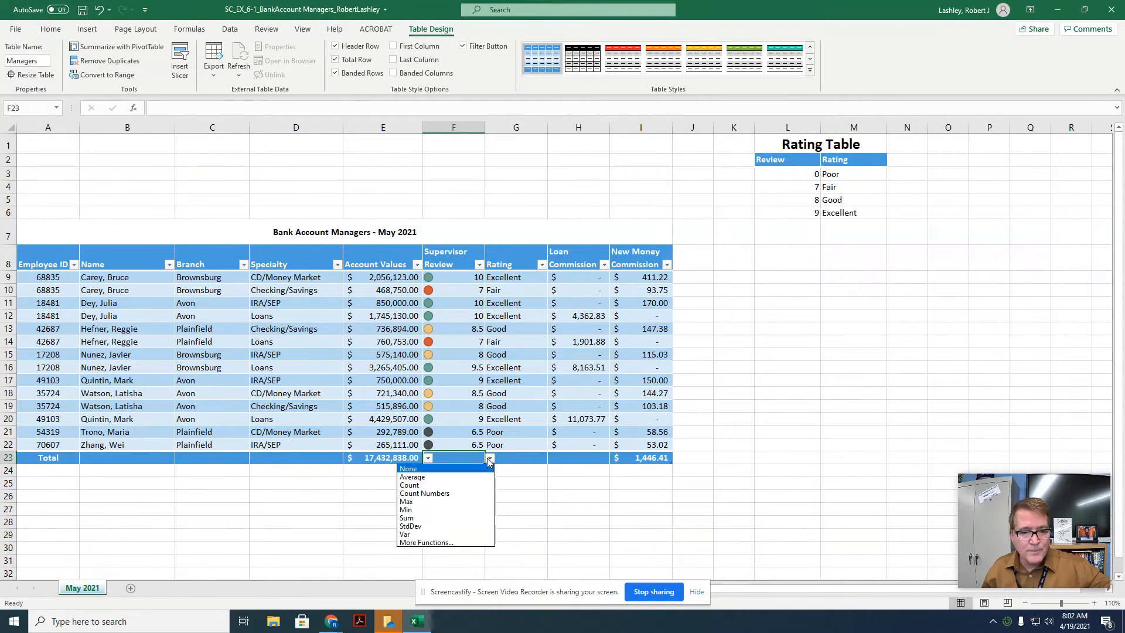
{"action": "left_click", "coordinate": [442, 477]}
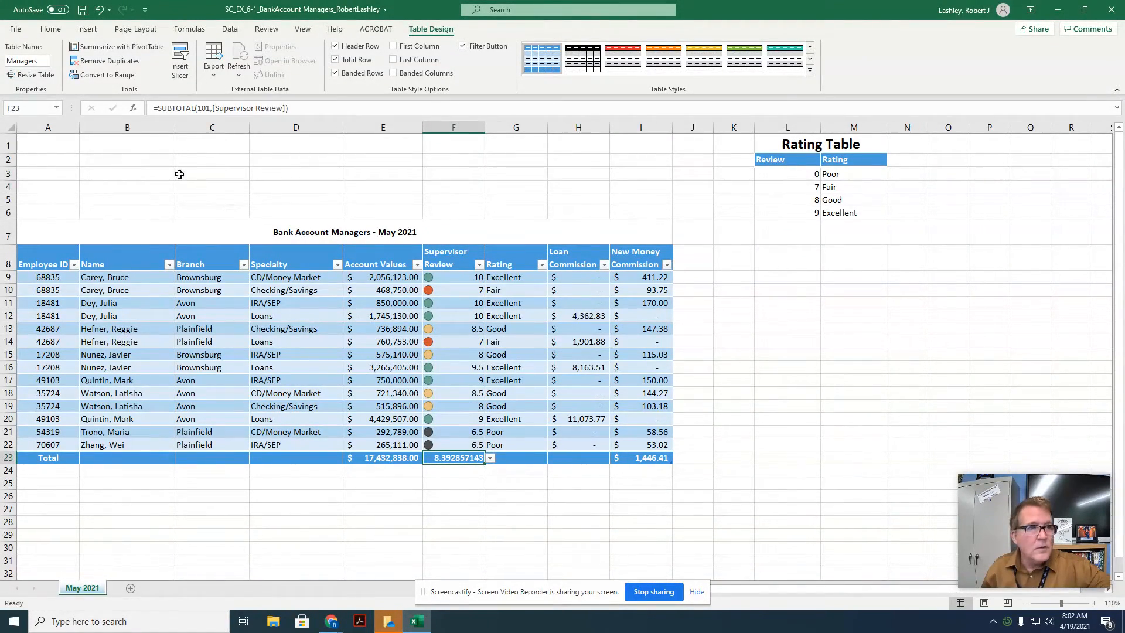
Step: Reduce the Supervisor Review average total to two decimal places
{"action": "left_click", "coordinate": [55, 31]}
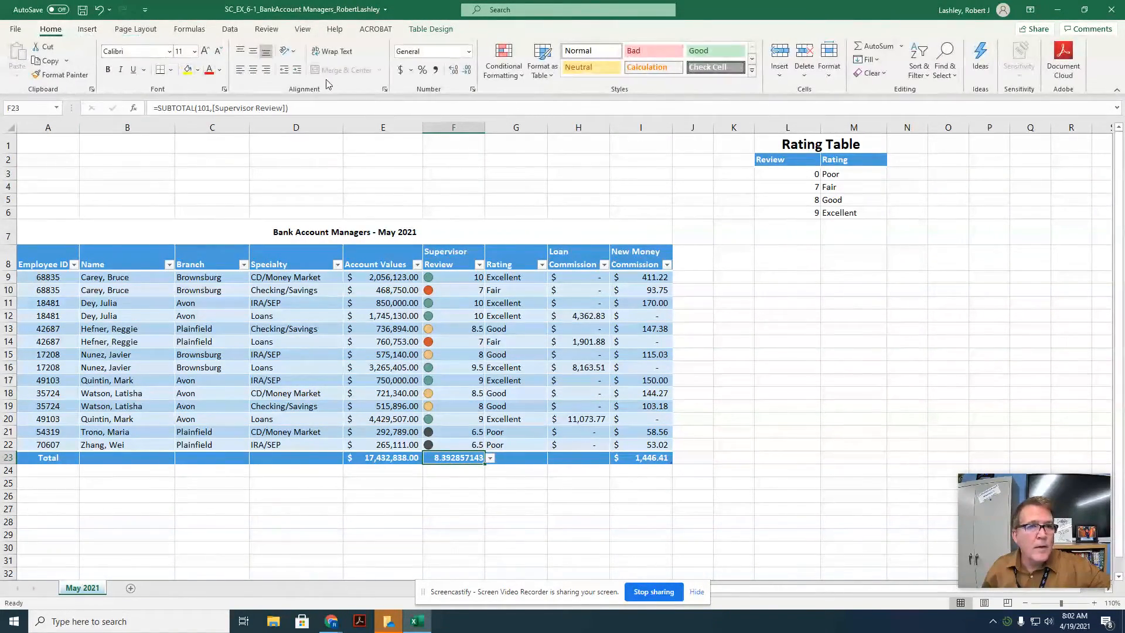
{"action": "left_click", "coordinate": [467, 73]}
{"action": "left_click", "coordinate": [468, 73]}
{"action": "left_click", "coordinate": [467, 73]}
{"action": "left_click", "coordinate": [467, 74]}
{"action": "left_click", "coordinate": [467, 73]}
{"action": "left_click", "coordinate": [467, 74]}
{"action": "left_click", "coordinate": [467, 74]}
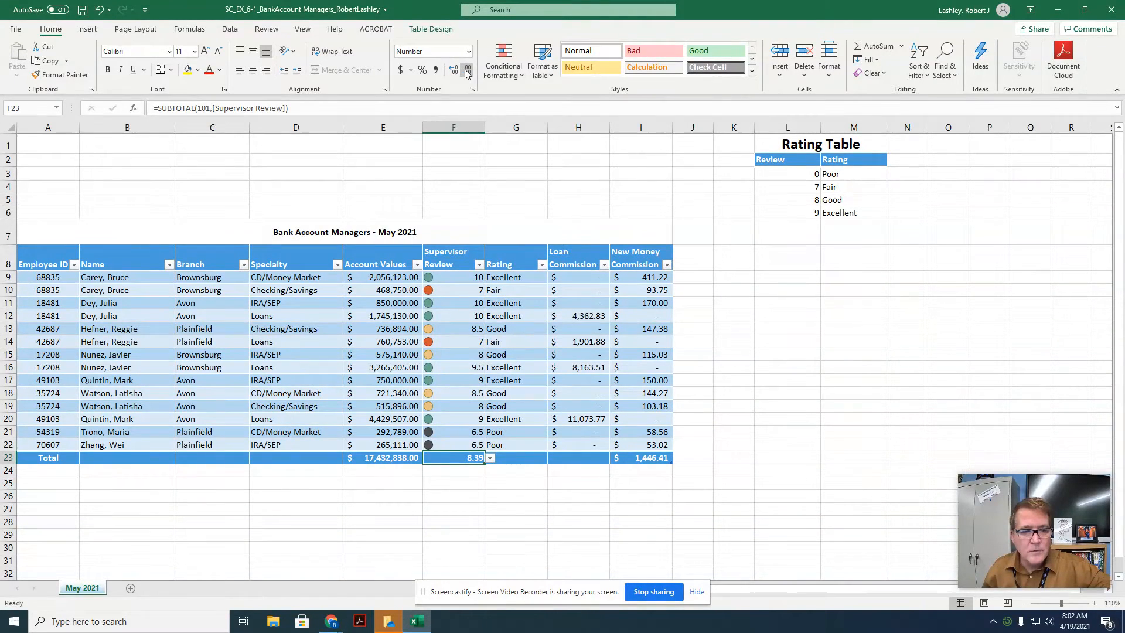
Step: Show the Sum of Loan Commission in the total row and save the workbook
{"action": "left_click", "coordinate": [605, 458]}
{"action": "left_click", "coordinate": [614, 459]}
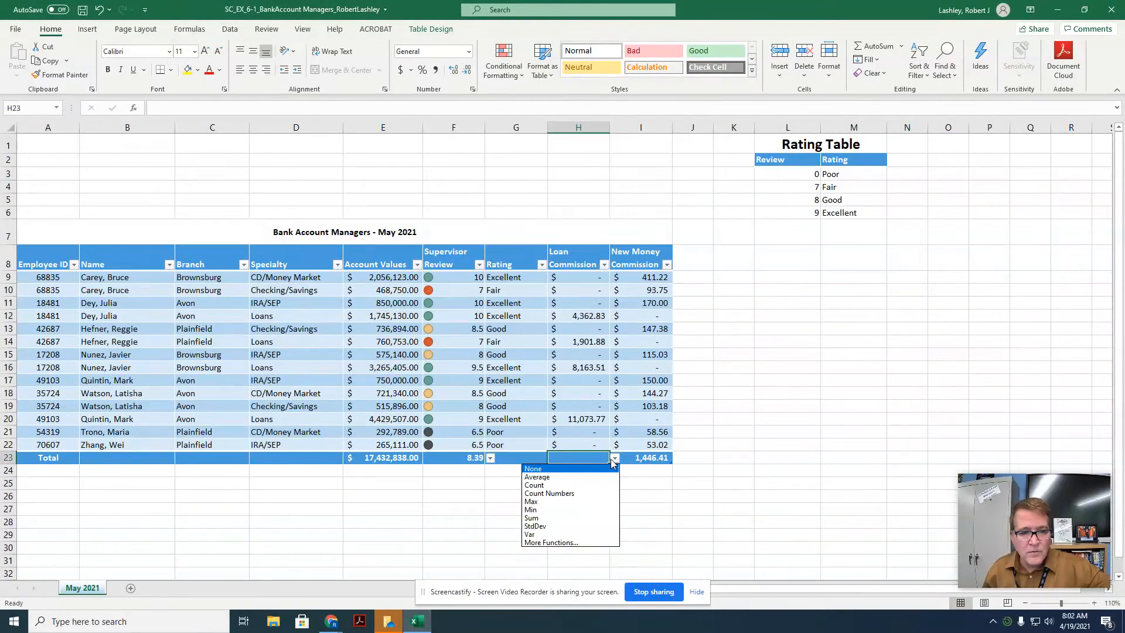
{"action": "left_click", "coordinate": [583, 519]}
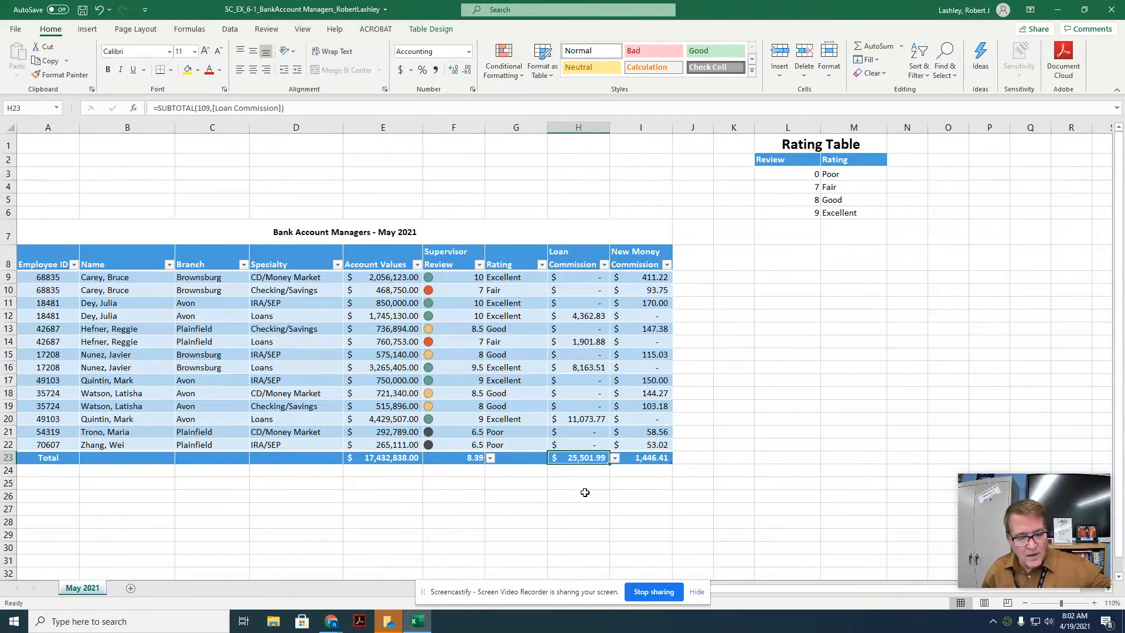
{"action": "left_click", "coordinate": [83, 11]}
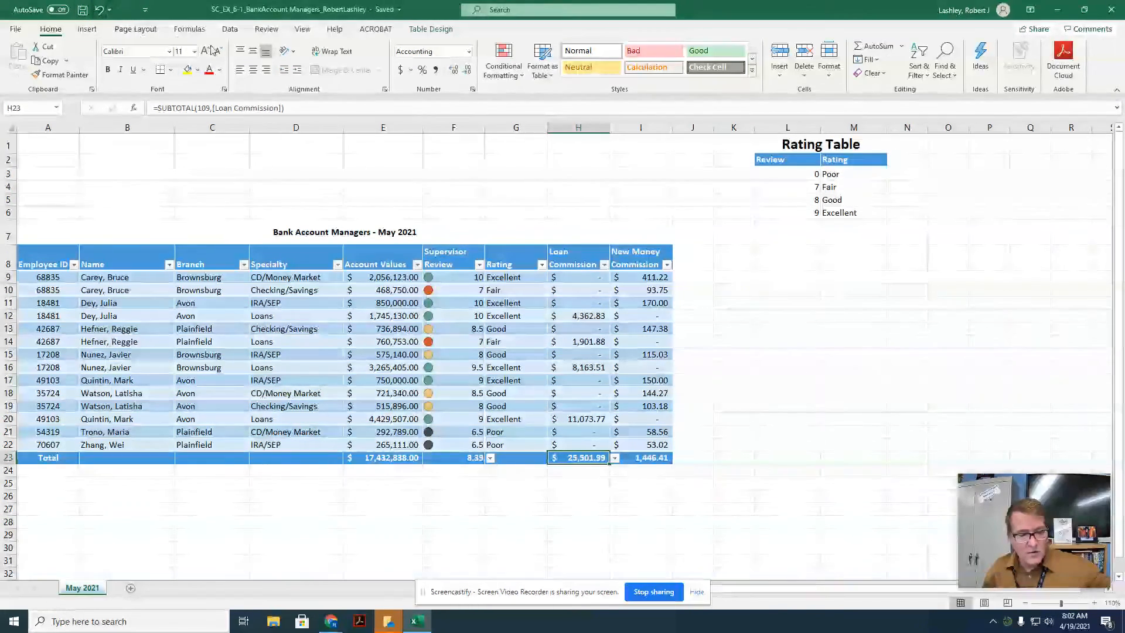